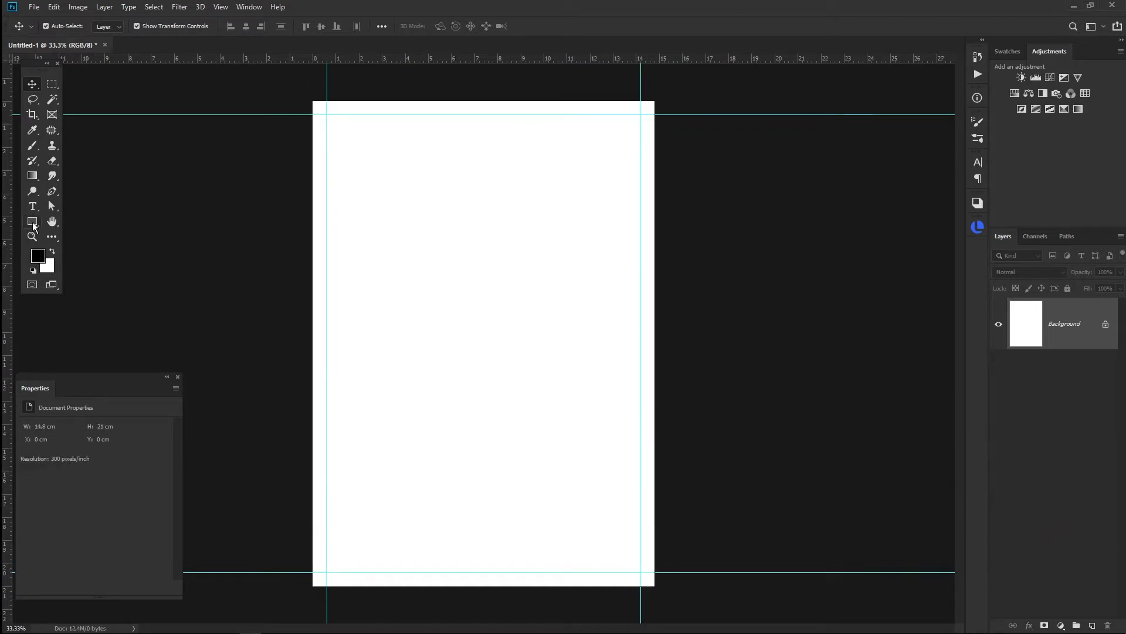
Step: Fill the background with a radial gradient running from red a80000 at the centre to dark red 360000 at the edges
click(33, 176)
click(68, 27)
click(863, 530)
click(917, 580)
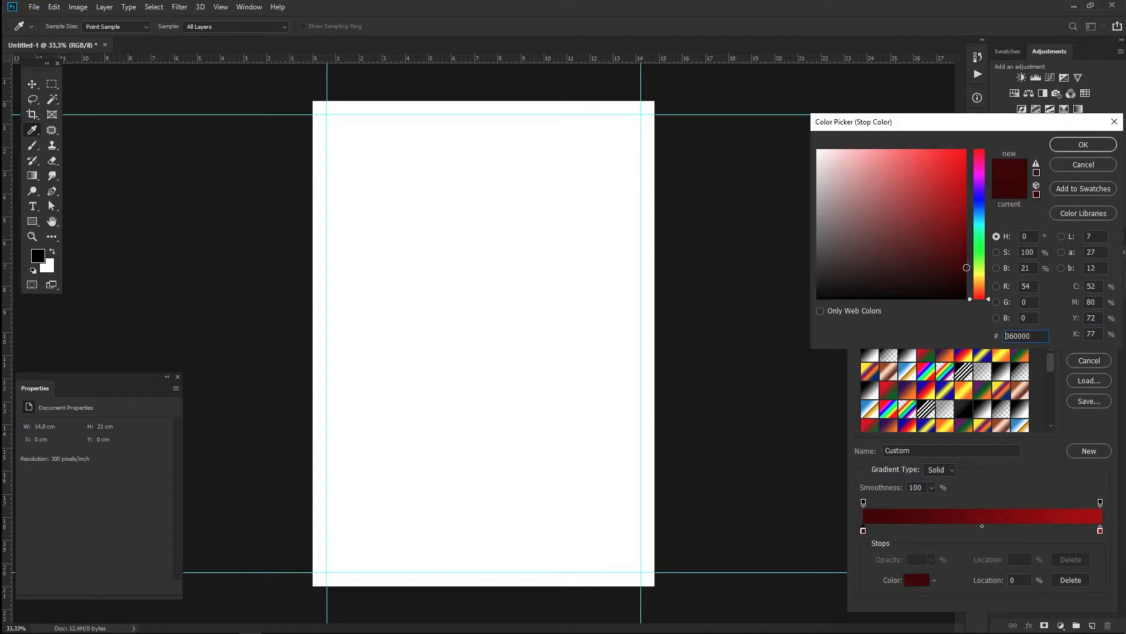
click(1076, 150)
click(1100, 530)
click(921, 580)
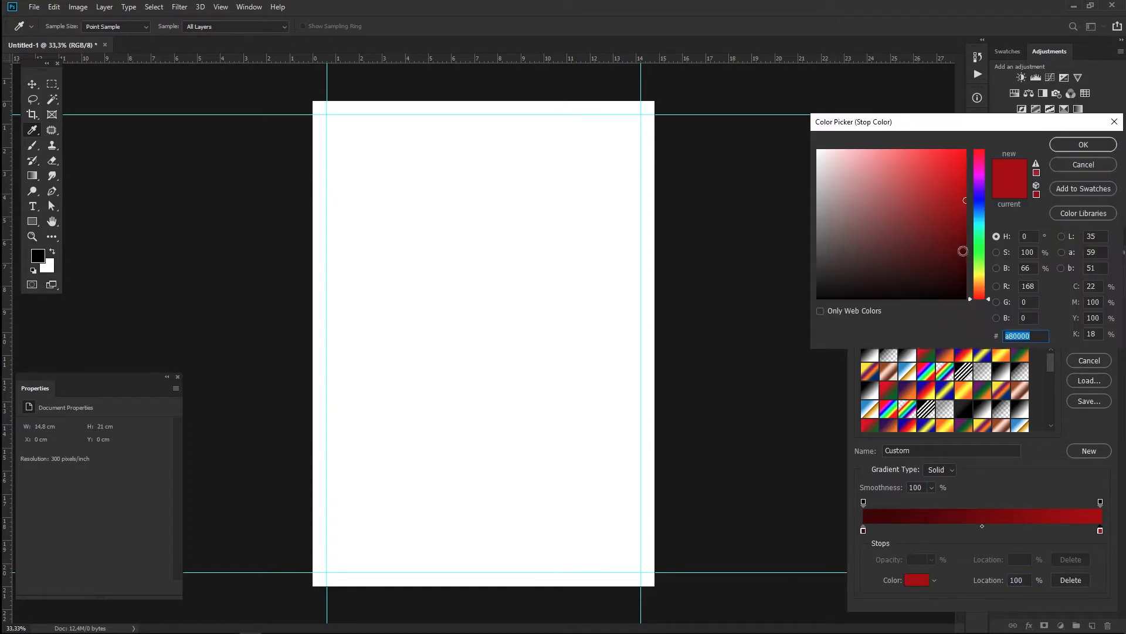
click(1065, 149)
click(1101, 311)
drag(482, 342, 693, 344)
key(v)
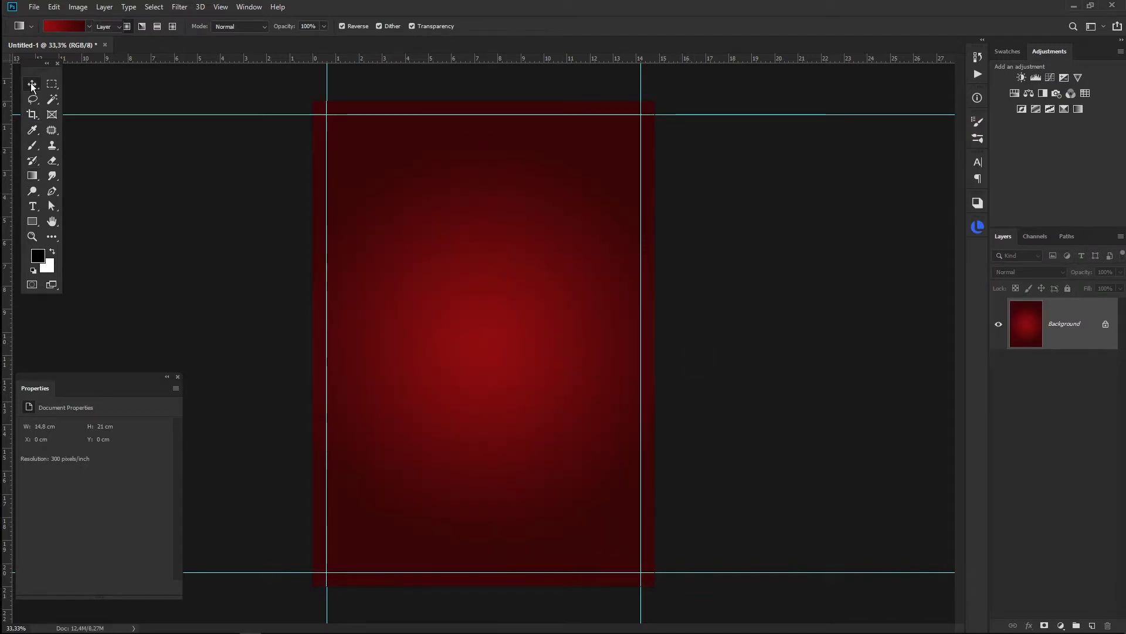
Step: Place cracked-wood-with-dark-background.jpg into the document as an embedded image
click(34, 7)
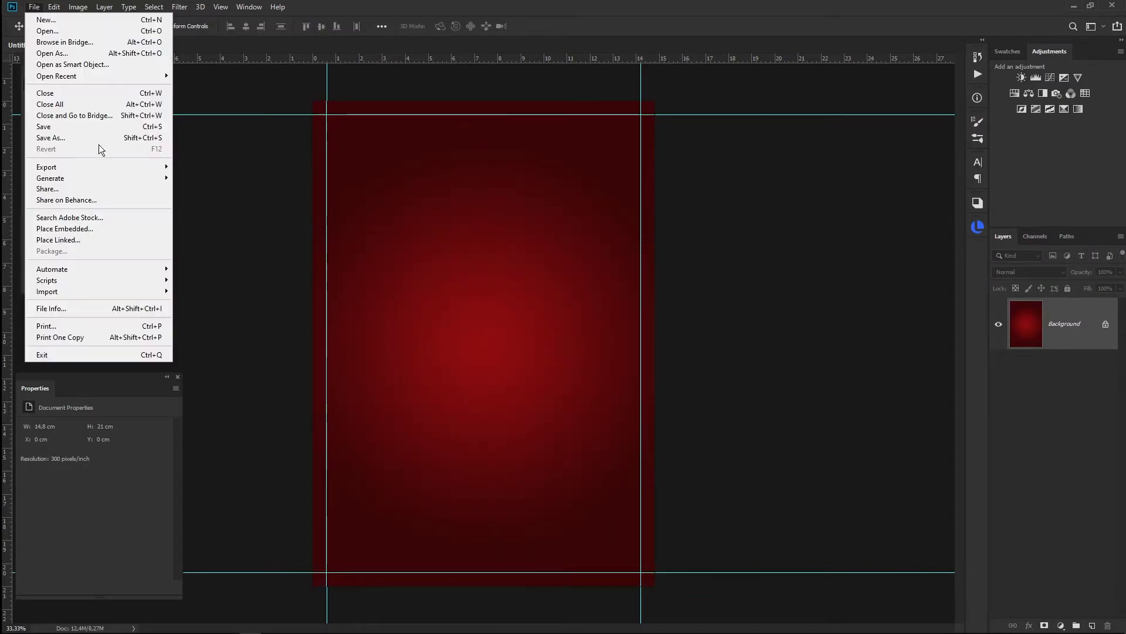
click(93, 227)
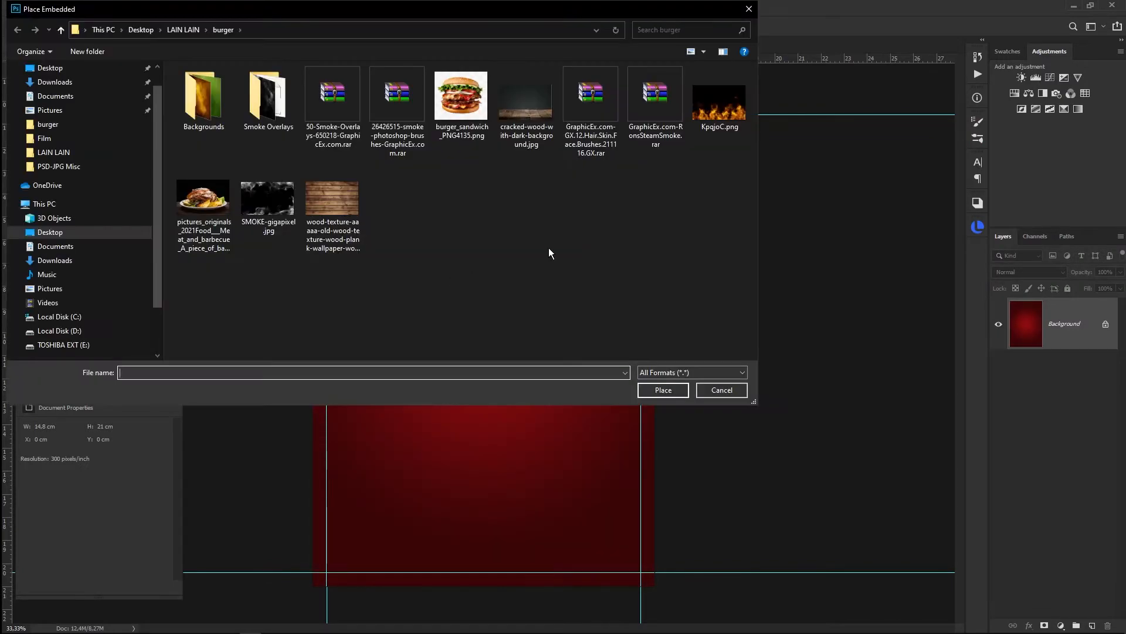
double_click(533, 110)
key(Return)
Step: Select only the wooden tabletop strip of the placed image and hide the rest with a layer mask
scroll(538, 429, up, 3)
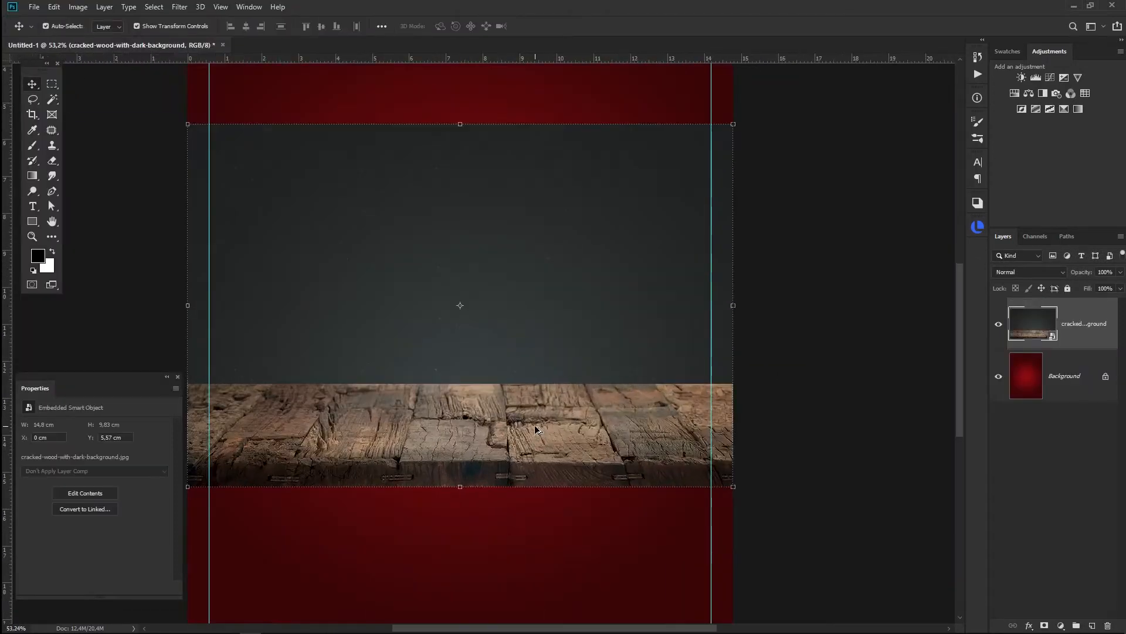
click(52, 85)
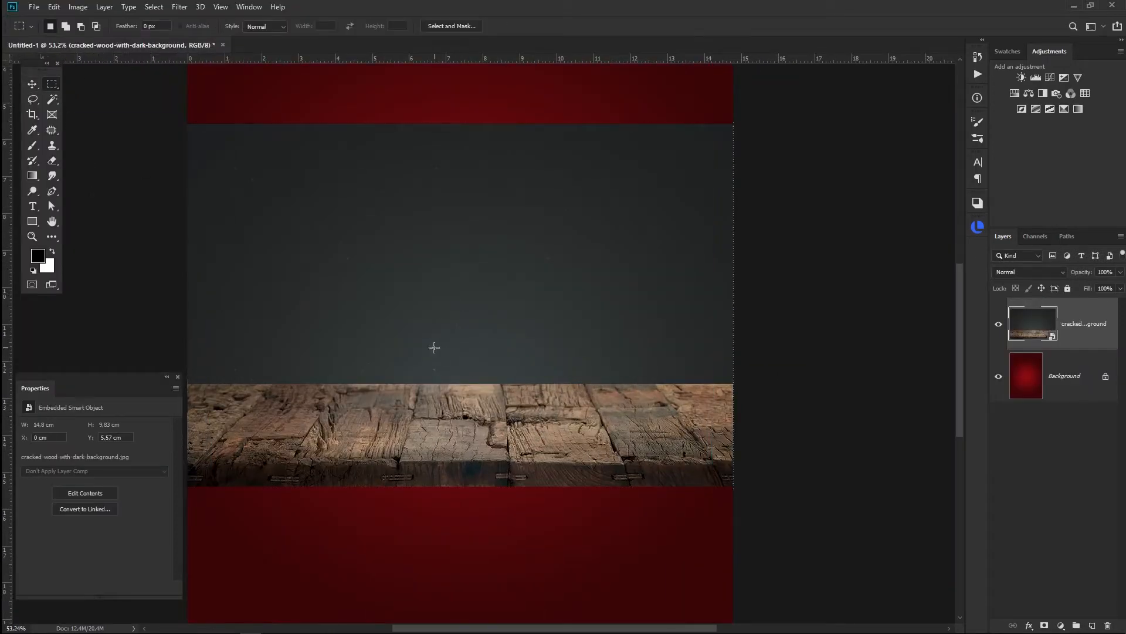
drag(741, 385, 130, 97)
scroll(157, 142, down, 3)
key(ctrl+shift+i)
drag(250, 245, 764, 85)
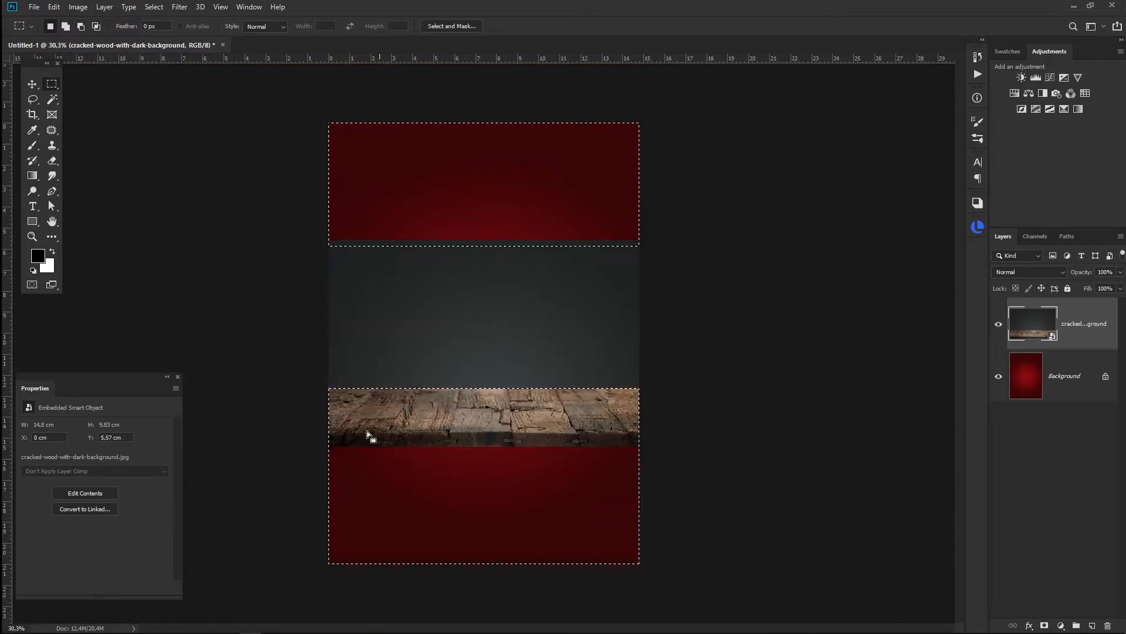
drag(282, 316, 686, 54)
drag(322, 447, 645, 584)
scroll(498, 516, up, 4)
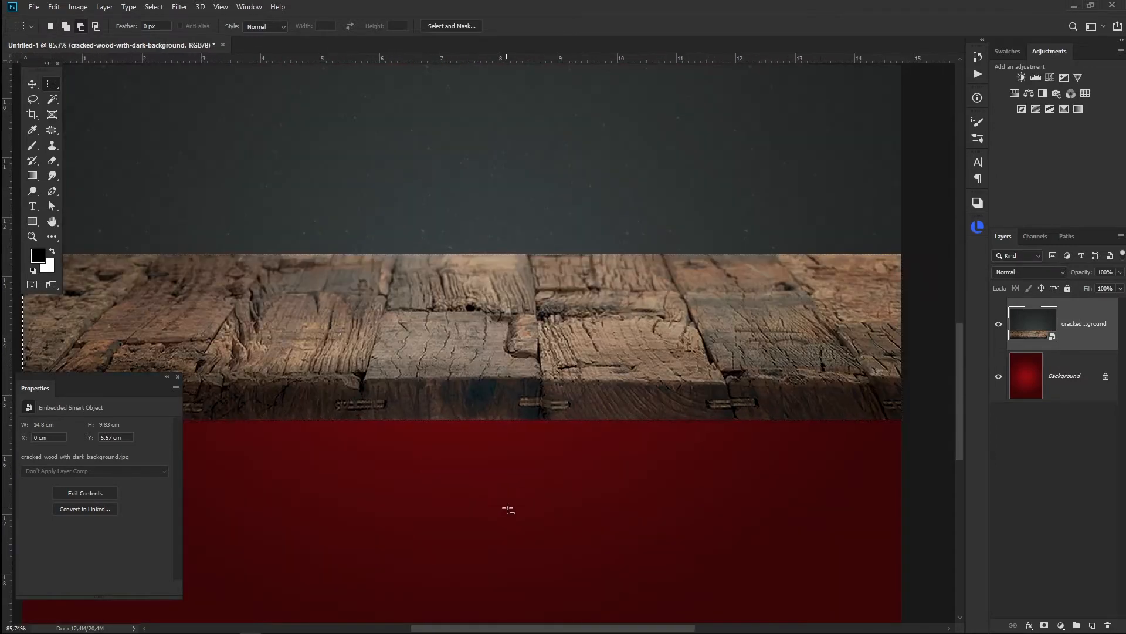
click(1061, 626)
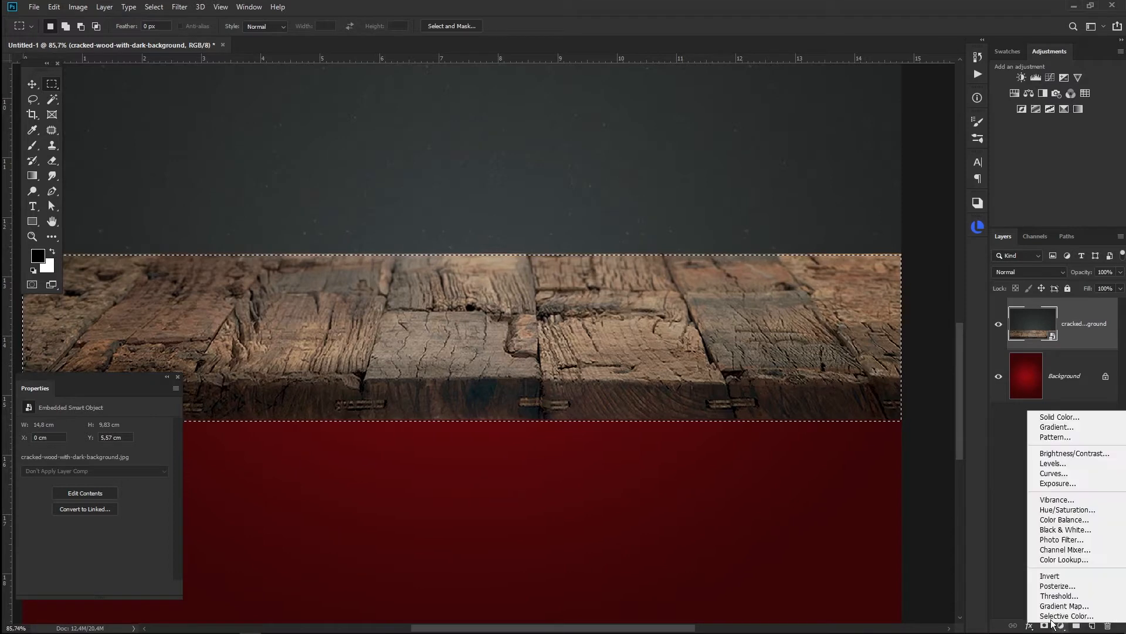
click(1013, 490)
click(1044, 626)
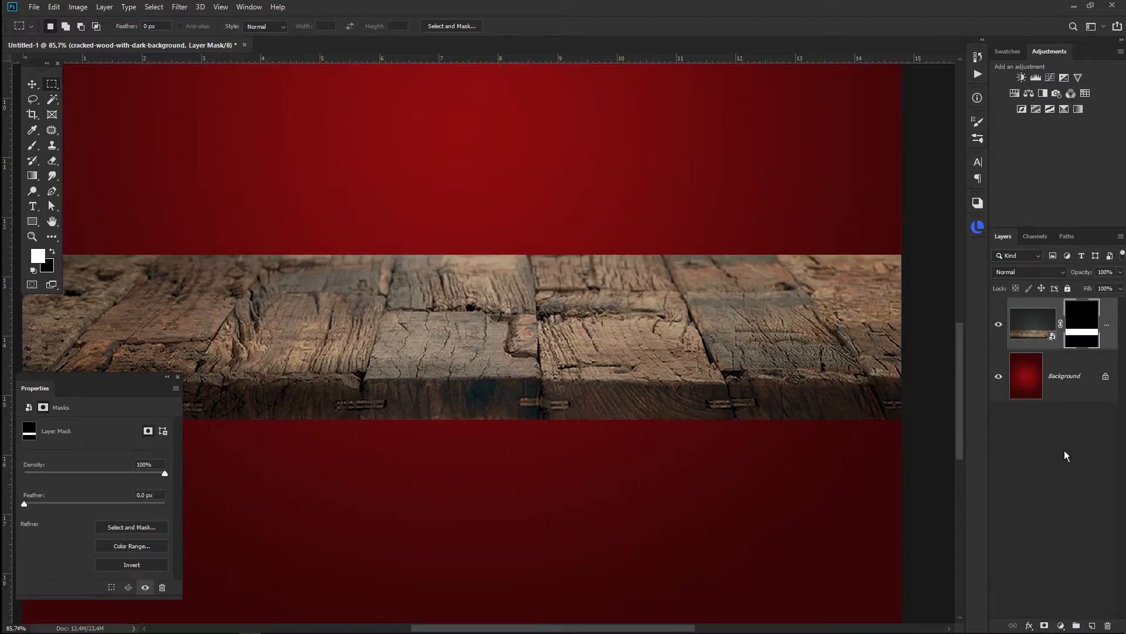
Step: Move the masked wooden tabletop straight down to a Y position of about 7.59 cm
click(32, 83)
scroll(470, 313, down, 4)
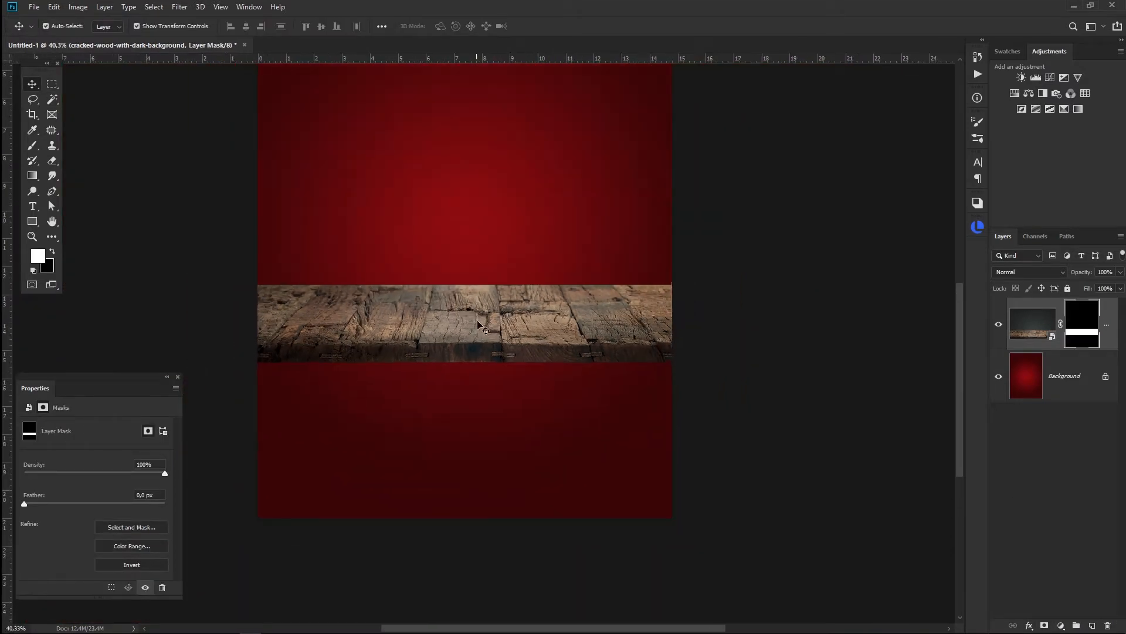
click(723, 336)
drag(581, 319, 581, 376)
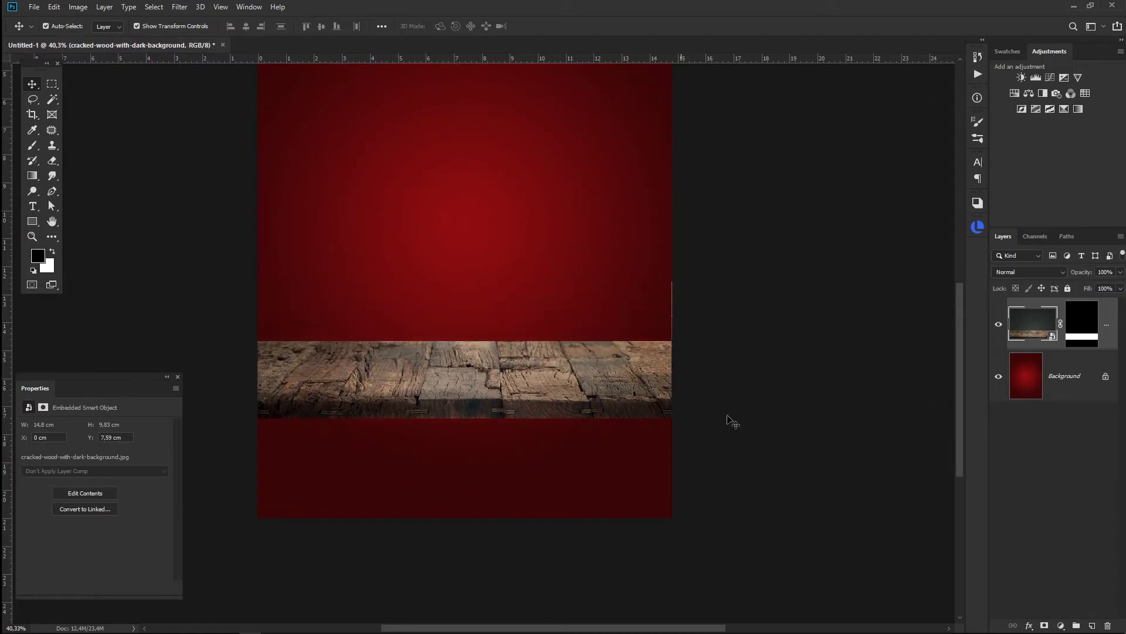
click(701, 364)
scroll(644, 360, down, 1)
scroll(596, 431, up, 3)
scroll(589, 435, down, 3)
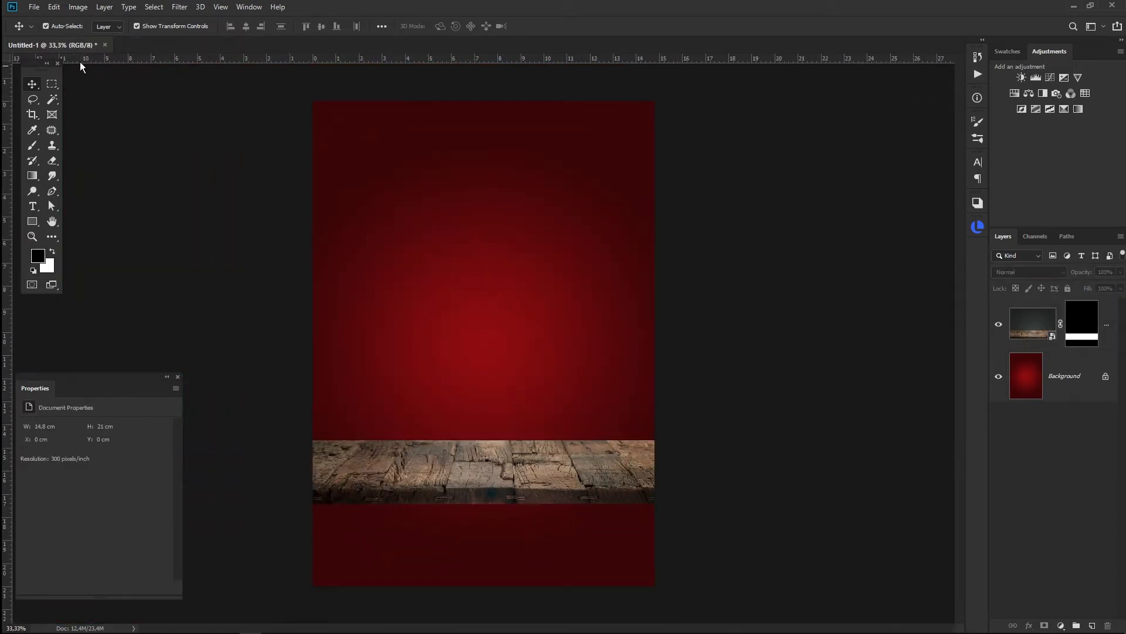
Step: Place the embedded old wood plank texture and rotate it 90° so the planks run vertically
click(35, 9)
click(65, 228)
double_click(333, 187)
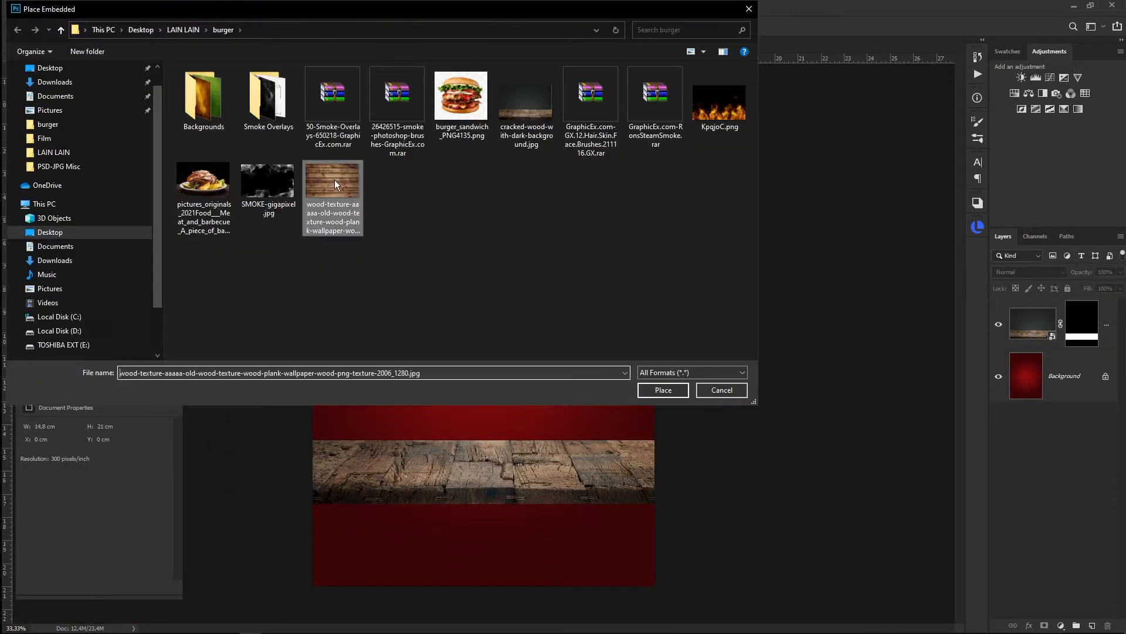
drag(661, 263, 576, 480)
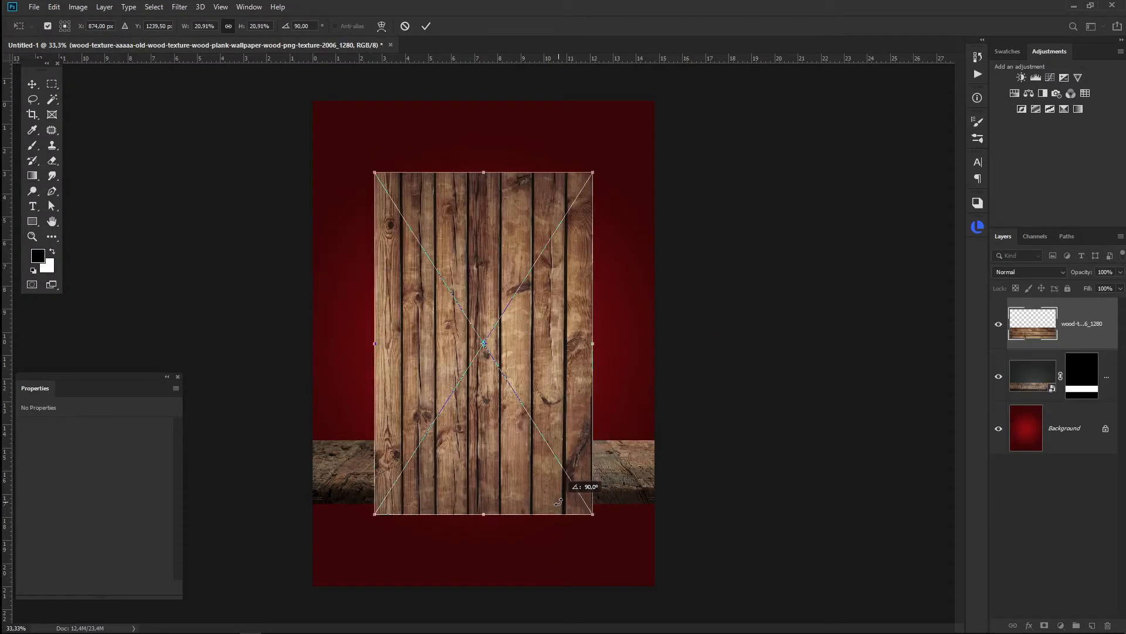
key(Return)
Step: Enlarge the plank texture to about 19.4 × 30.41 cm and position it below the tabletop across the full page width
scroll(544, 368, down, 1)
scroll(544, 368, down, 2)
drag(517, 308, 512, 470)
drag(535, 424, 517, 442)
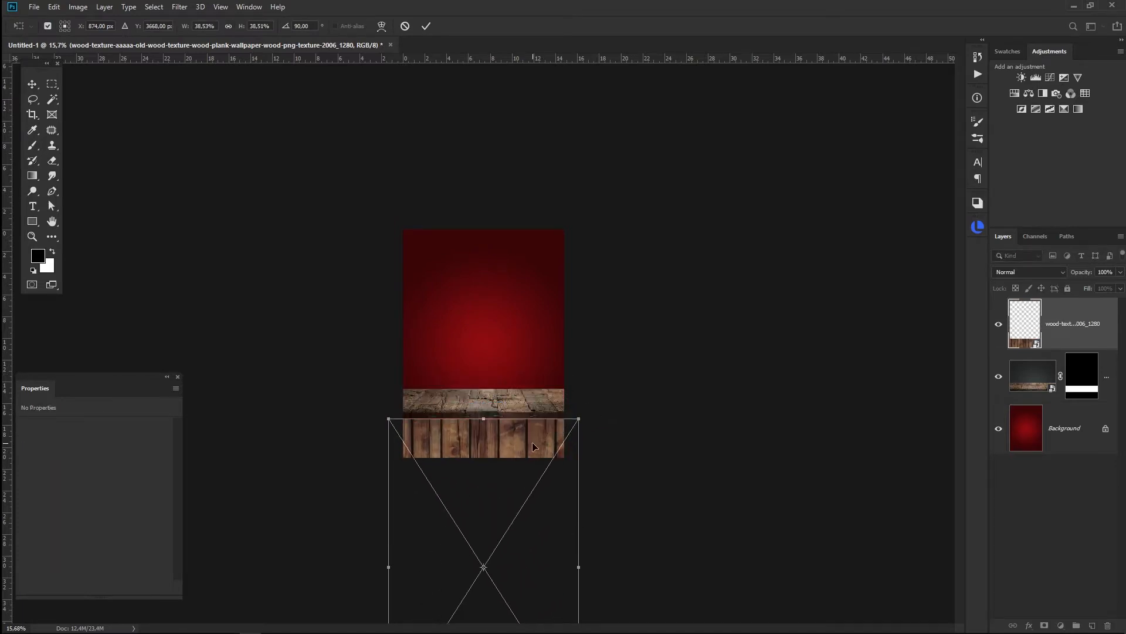
key(ctrl+0)
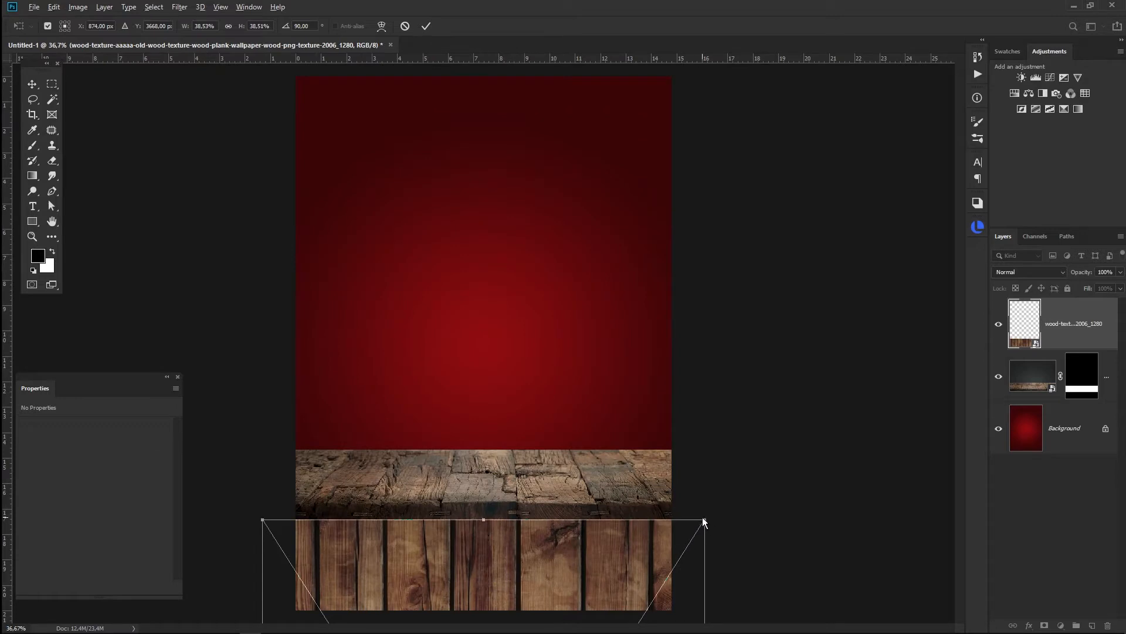
drag(703, 516, 744, 486)
drag(587, 531, 568, 558)
key(Return)
Step: Move the tabletop and the plank texture upward, and stack the tabletop layer above the planks
drag(568, 486, 542, 343)
drag(565, 444, 565, 418)
drag(1040, 383, 1036, 308)
Step: Add an Exposure adjustment above the plank texture with exposure -6.33, offset 0 and gamma correction 0.76
click(1056, 376)
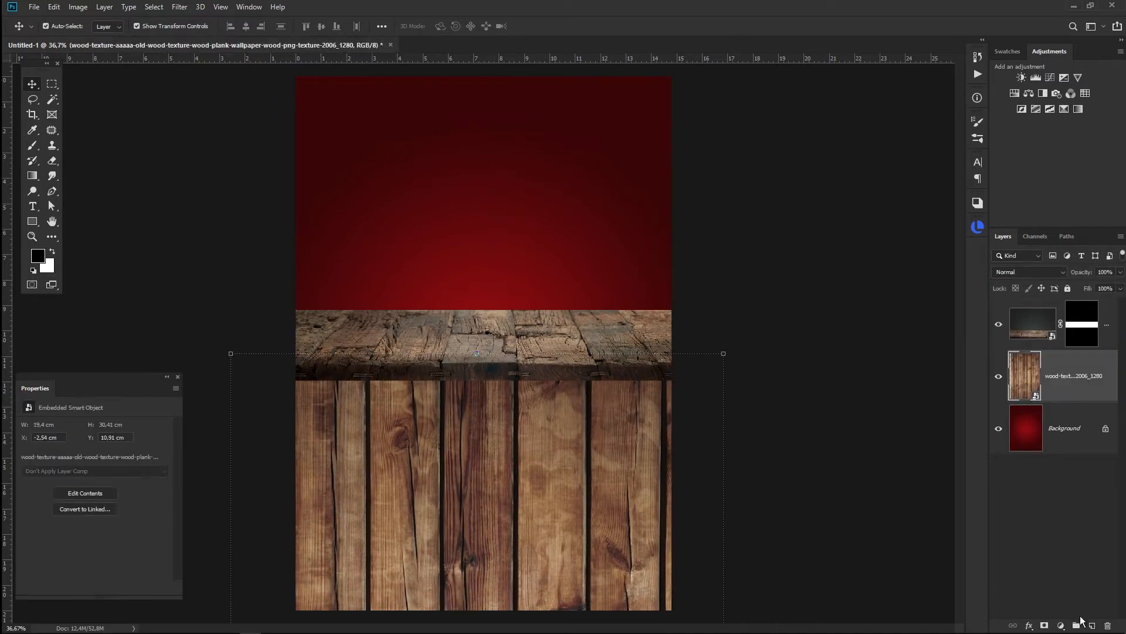
click(1061, 625)
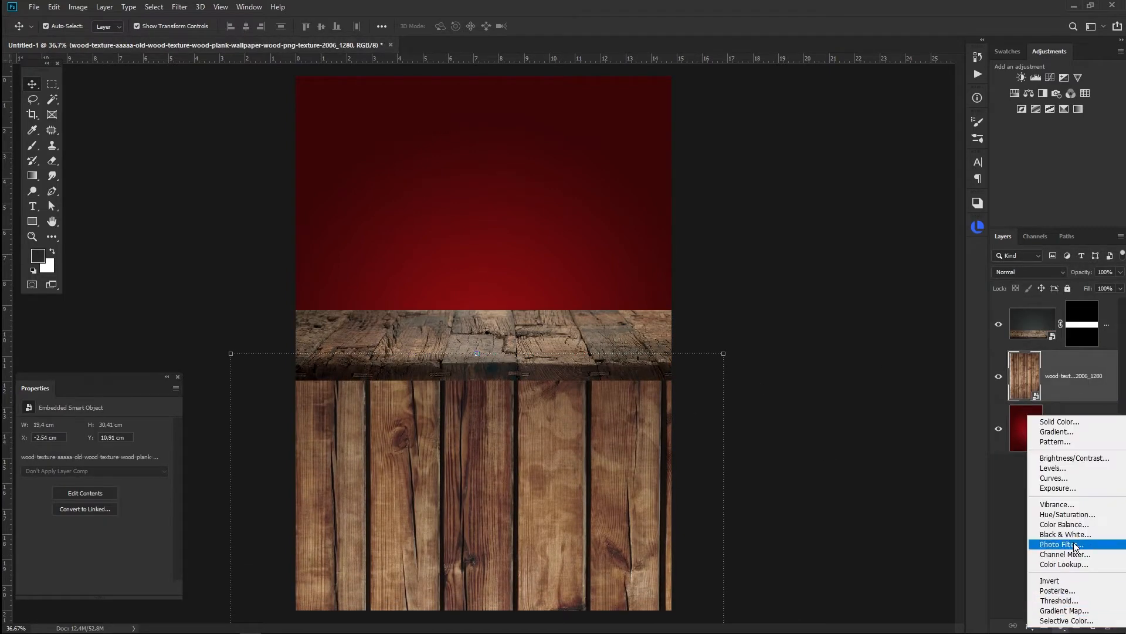
click(1076, 509)
mouse_move(94, 456)
mouse_down()
mouse_move(47, 459)
mouse_move(103, 481)
mouse_move(93, 477)
mouse_up()
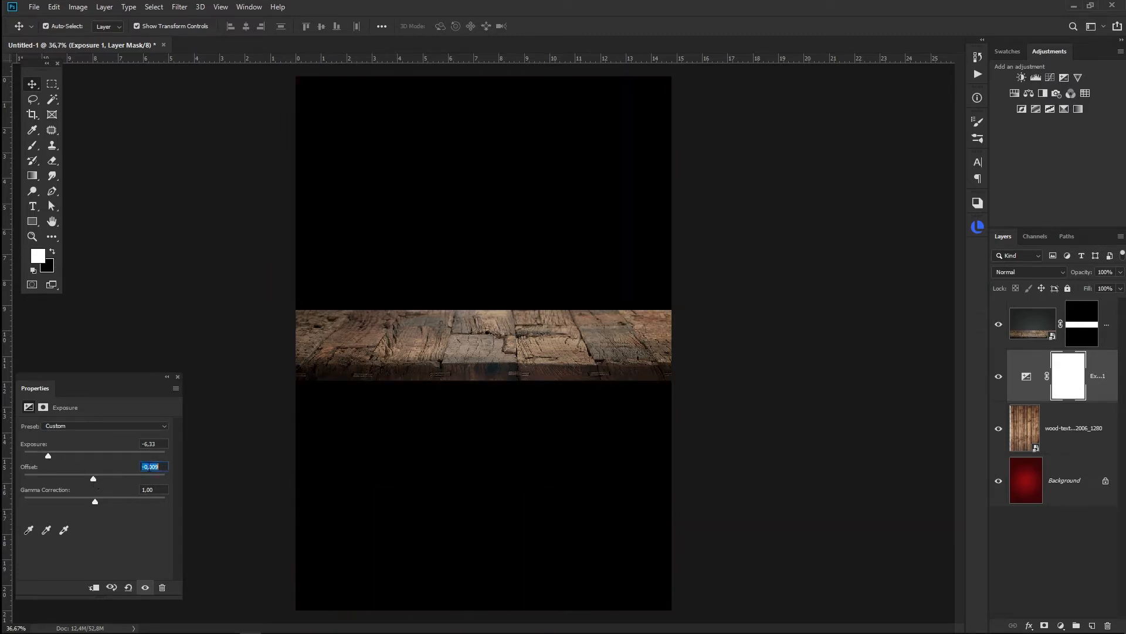
drag(94, 478, 101, 502)
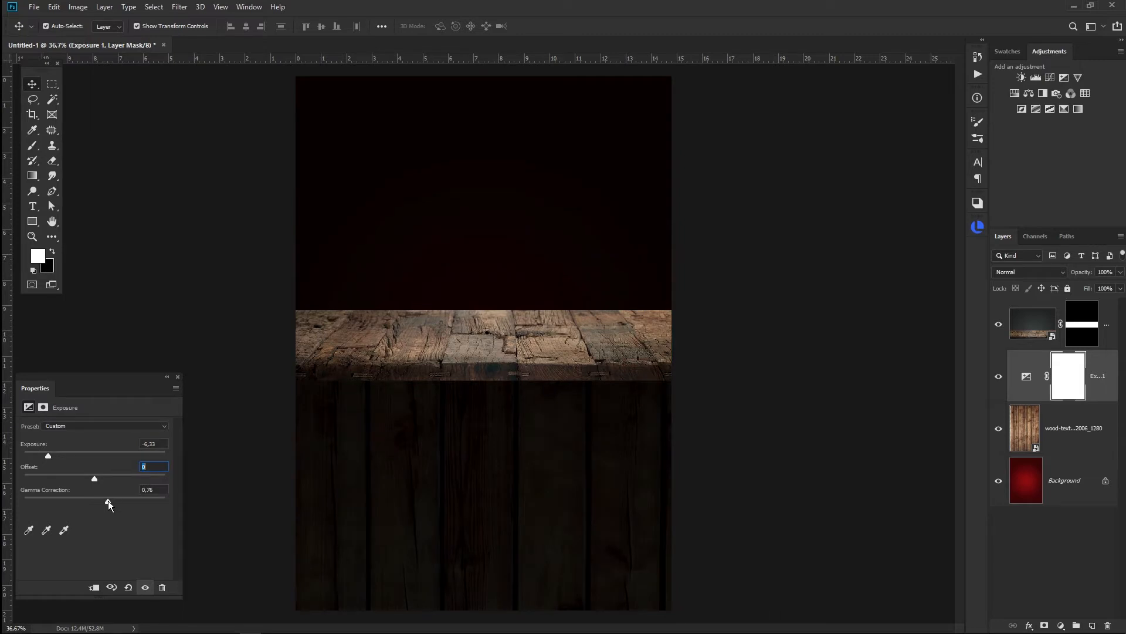
Step: Invert the Exposure layer's mask to black so the darkening is hidden
click(1067, 384)
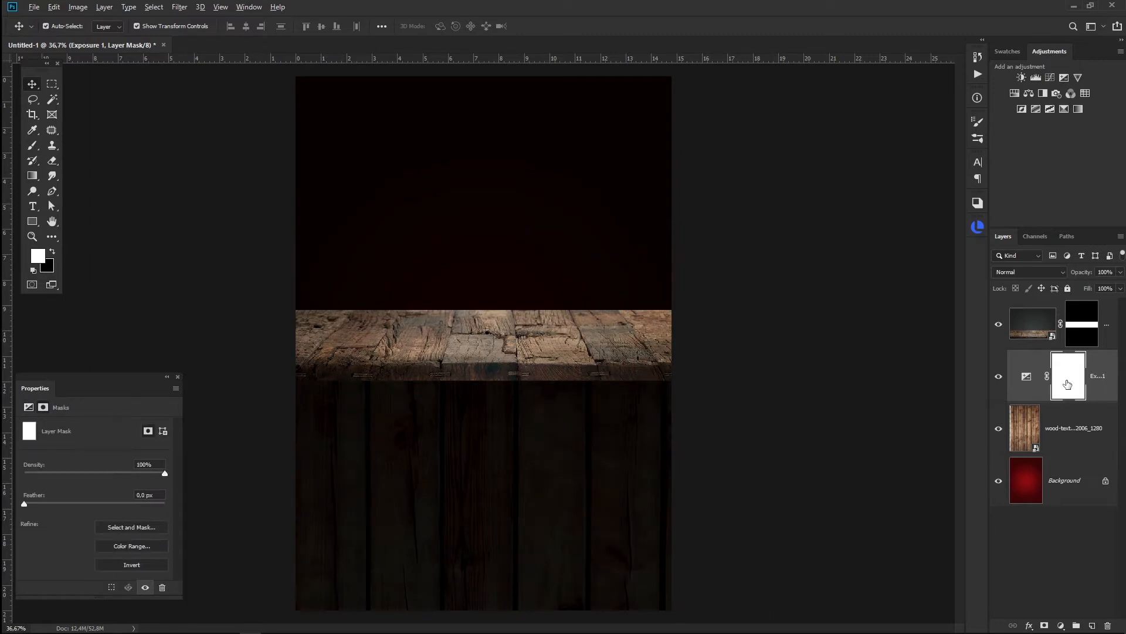
key(alt+i)
key(Escape)
key(i)
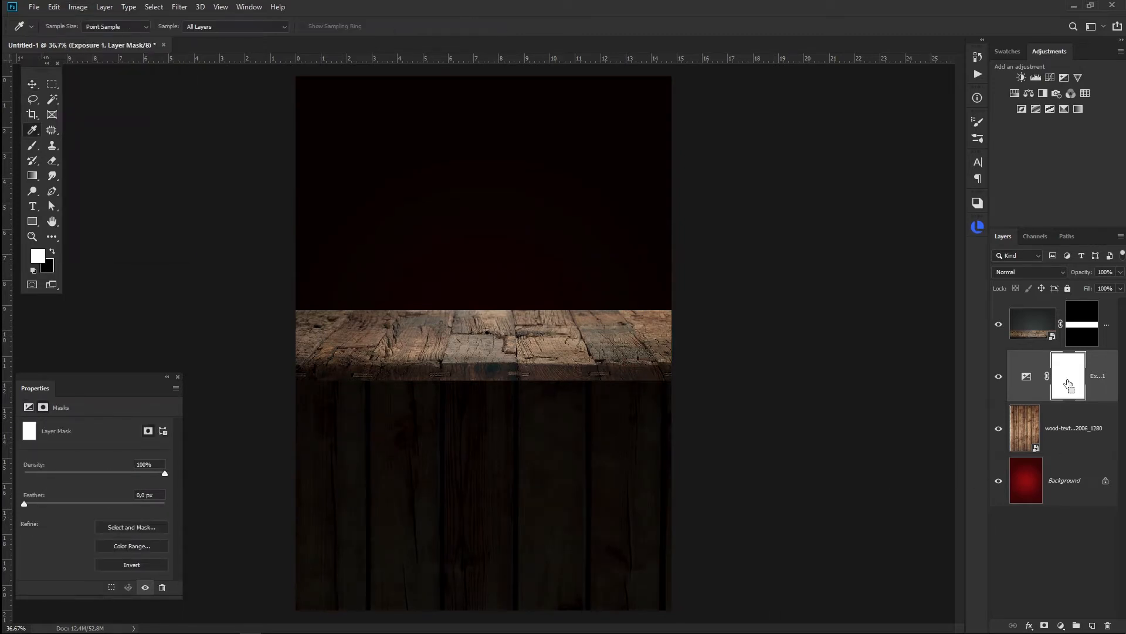
key(ctrl+i)
Step: Set up a softer brush and clip the Exposure adjustment to the plank texture layer
key(b)
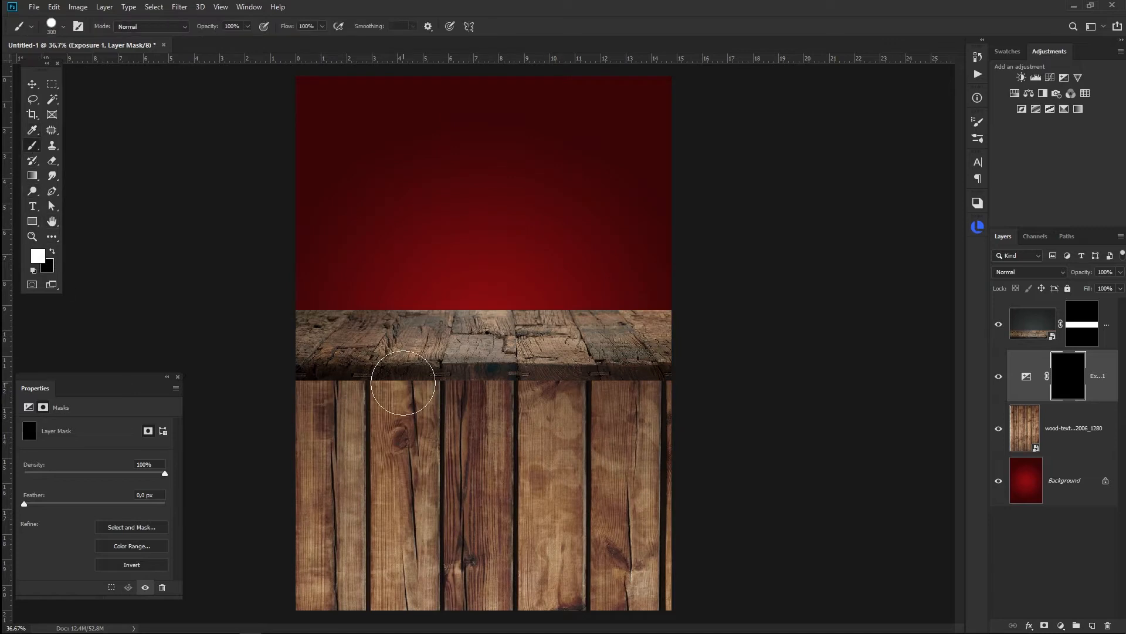
right_click(449, 349)
drag(544, 423, 506, 420)
drag(241, 340, 417, 337)
key(ctrl+z)
alt+click(1033, 398)
Step: Paint white on the Exposure mask with a large soft brush to shade the planks just beneath the tabletop
mouse_move(214, 324)
mouse_down()
mouse_move(287, 308)
mouse_move(745, 284)
mouse_move(563, 250)
mouse_move(259, 248)
mouse_move(308, 266)
mouse_move(504, 274)
mouse_move(759, 276)
mouse_up()
key(bracketright)
key(bracketright)
key(bracketright)
key(bracketright)
key(bracketright)
key(bracketright)
key(bracketright)
key(bracketright)
key(bracketright)
key(ctrl+z)
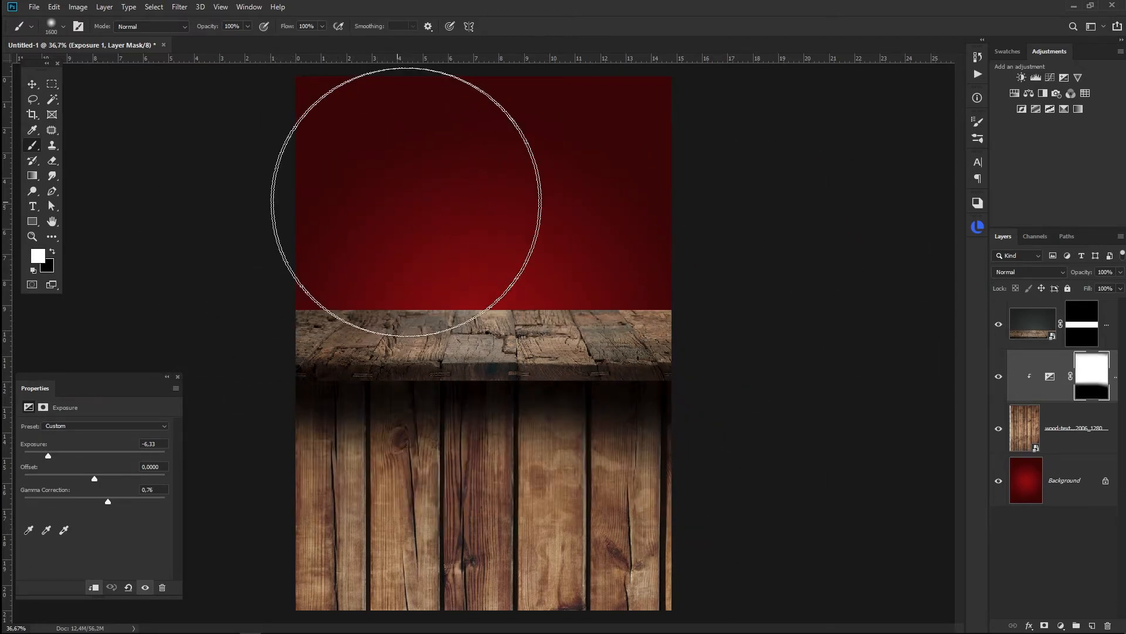
Step: Set the Exposure layer's opacity to 82% and move the tabletop, shading and plank layers down together
key(v)
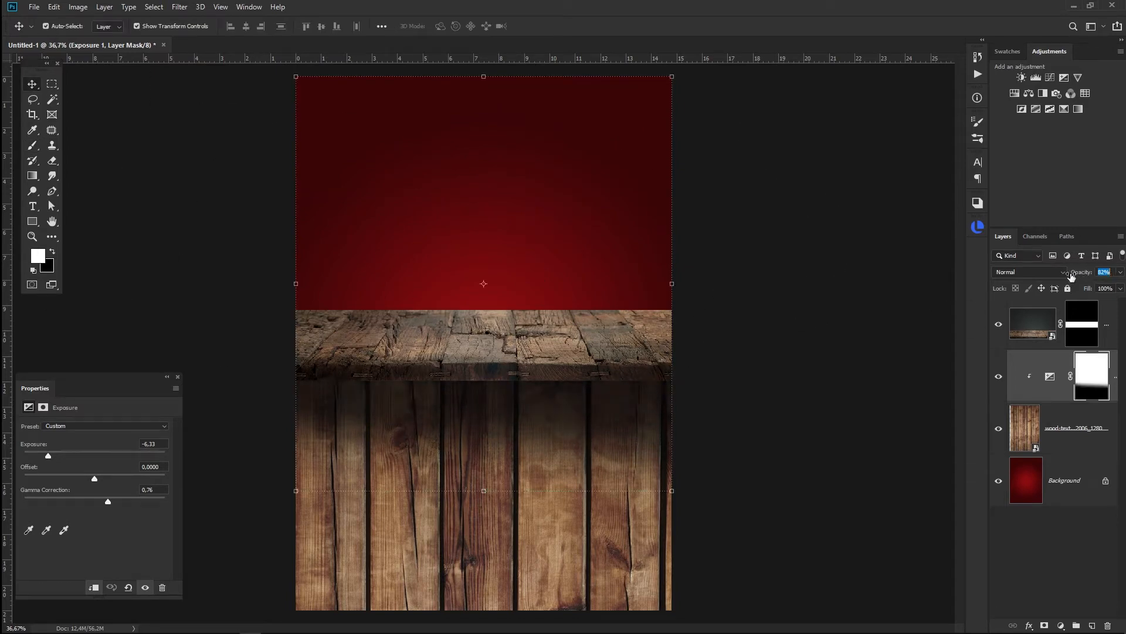
click(1065, 428)
shift+click(1039, 326)
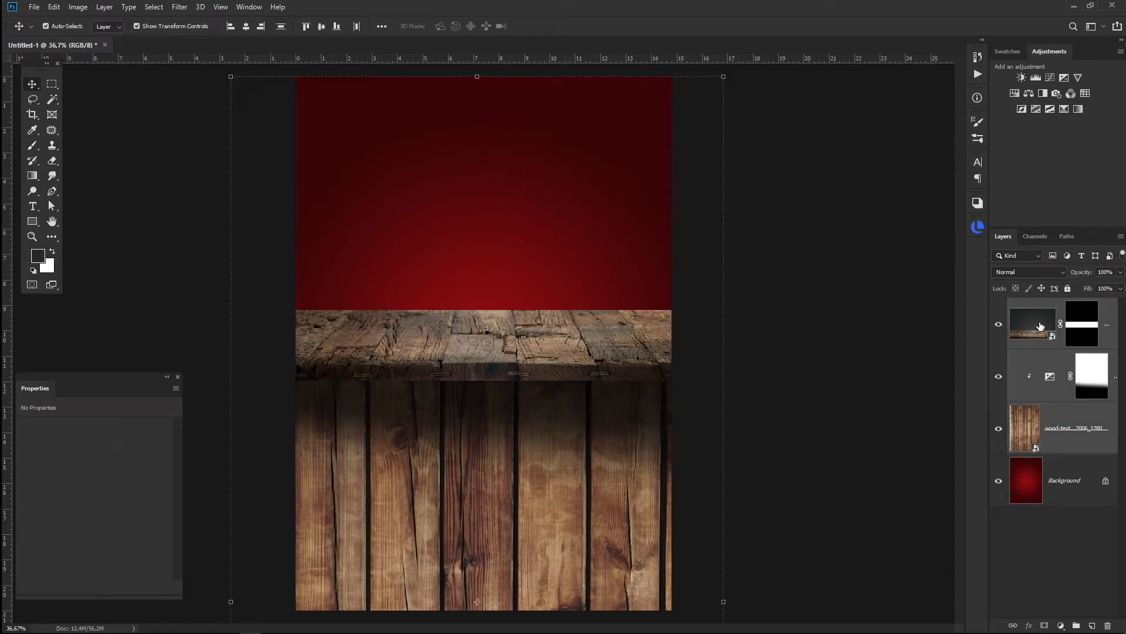
drag(597, 359, 607, 470)
click(795, 433)
Step: Place the embedded barbecue picture of baked meat on a plate
click(34, 7)
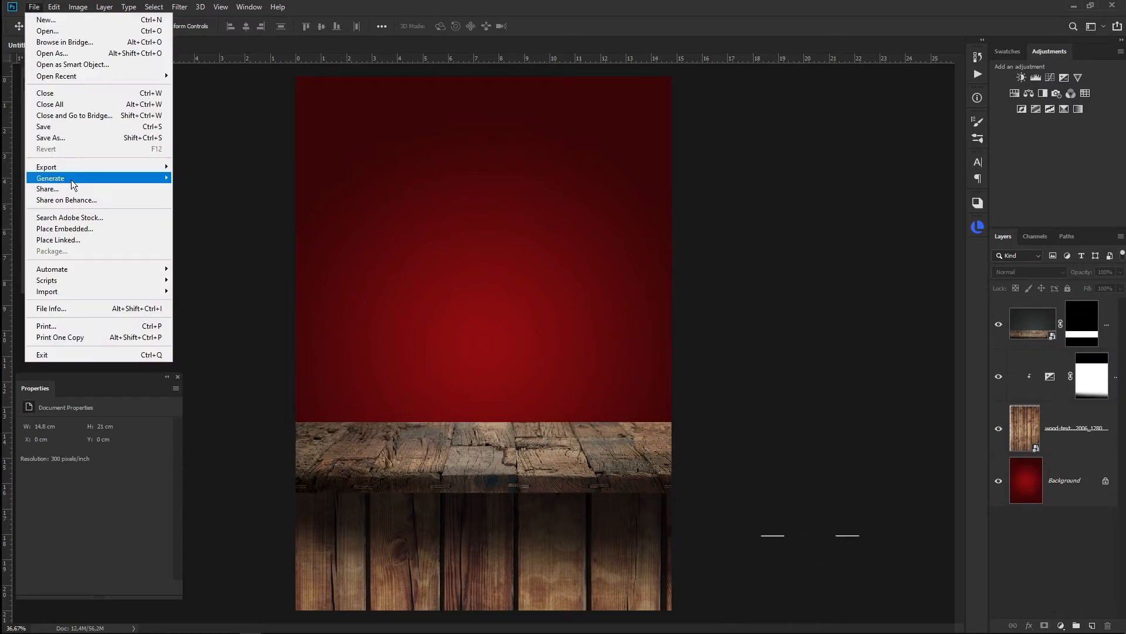
click(87, 228)
double_click(204, 194)
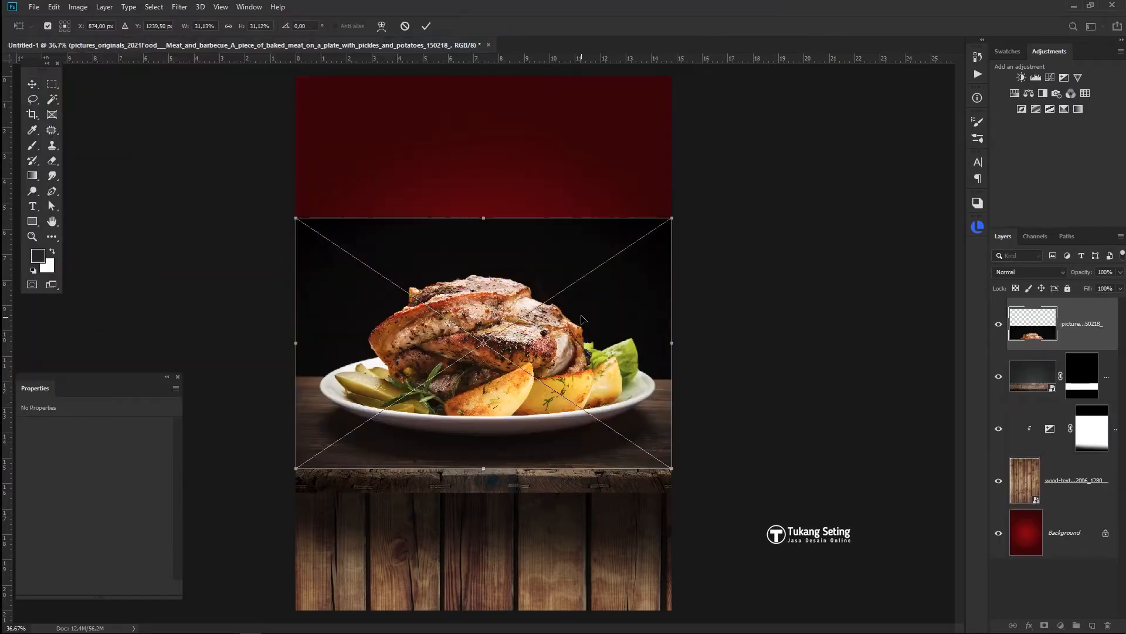
Step: Scale the meat picture to about 11.26 × 7.5 cm and position it so the plate sits on the tabletop
drag(674, 217, 658, 227)
drag(581, 342, 582, 376)
drag(656, 262, 627, 282)
drag(539, 404, 540, 422)
key(Return)
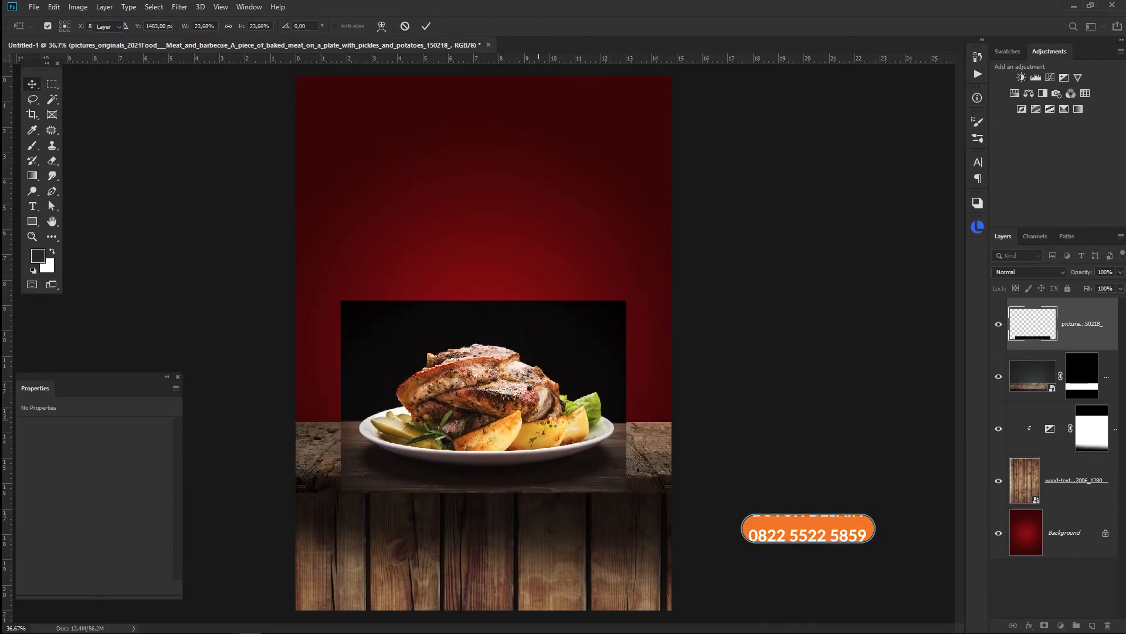
Step: Select the plate of meat with the Magic Wand and mask away its dark background
scroll(460, 490, up, 3)
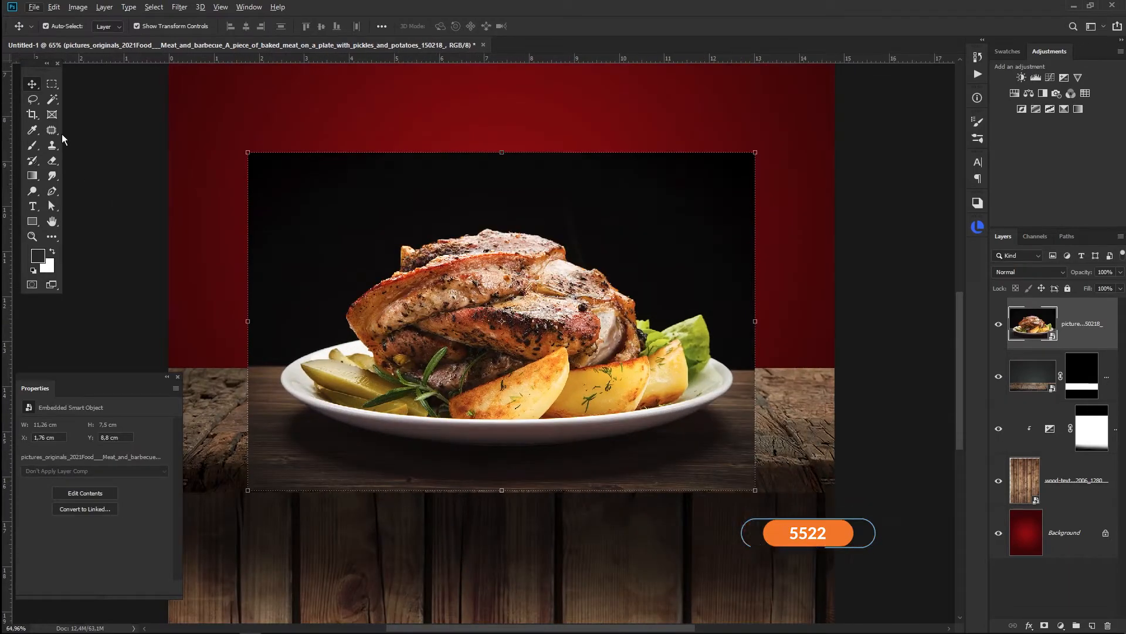
click(51, 99)
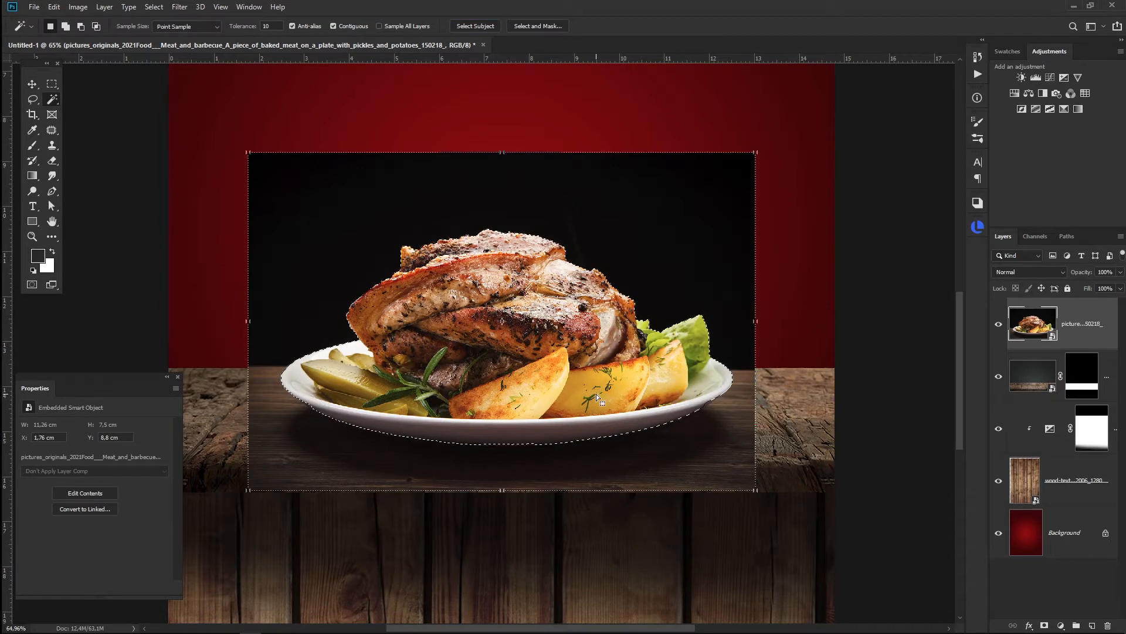
key(m)
drag(237, 140, 765, 154)
key(ctrl+z)
key(ctrl+z)
key(ctrl+z)
key(ctrl+shift+z)
key(ctrl+shift+z)
key(ctrl+shift+z)
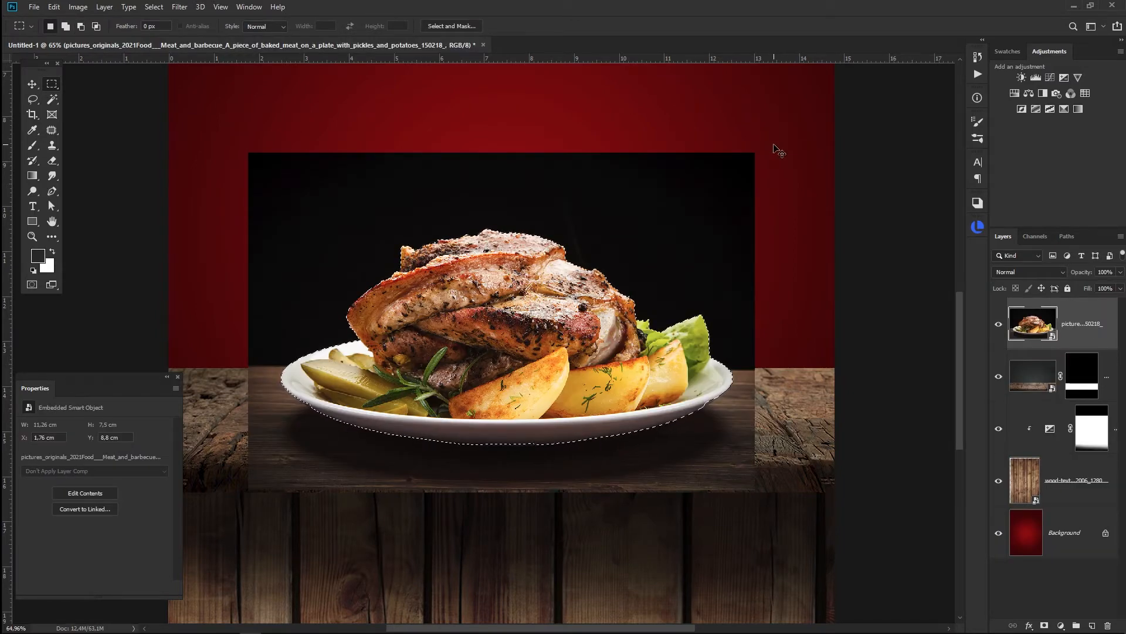
key(ctrl+shift+i)
click(1045, 626)
key(ctrl+i)
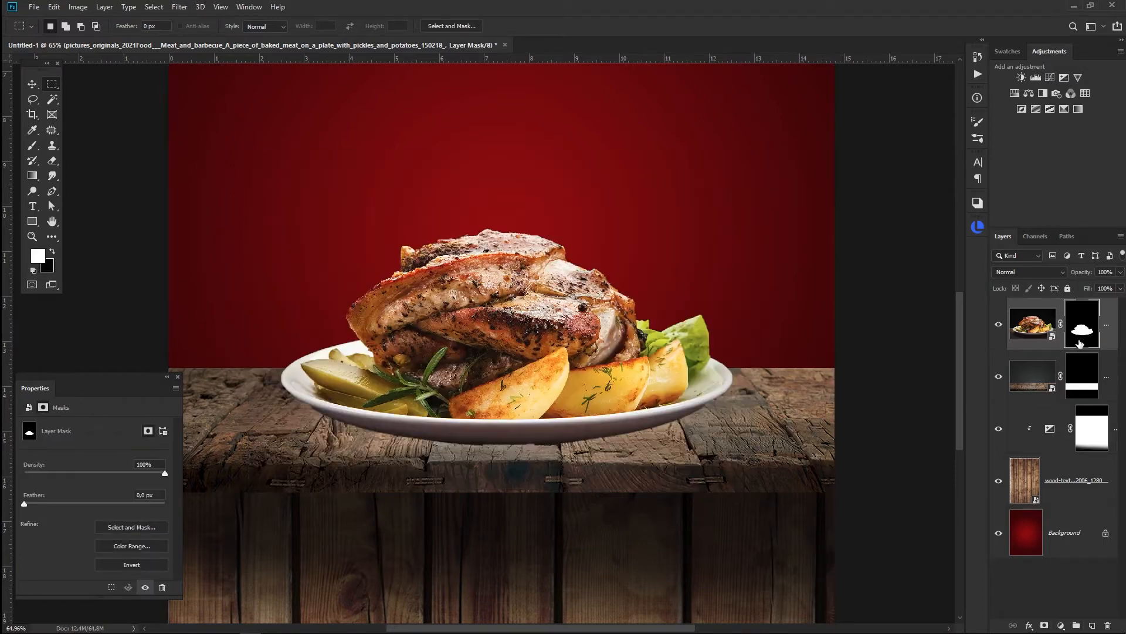
Step: Add an Exposure adjustment layer directly above the wooden tabletop layer
scroll(461, 320, up, 6)
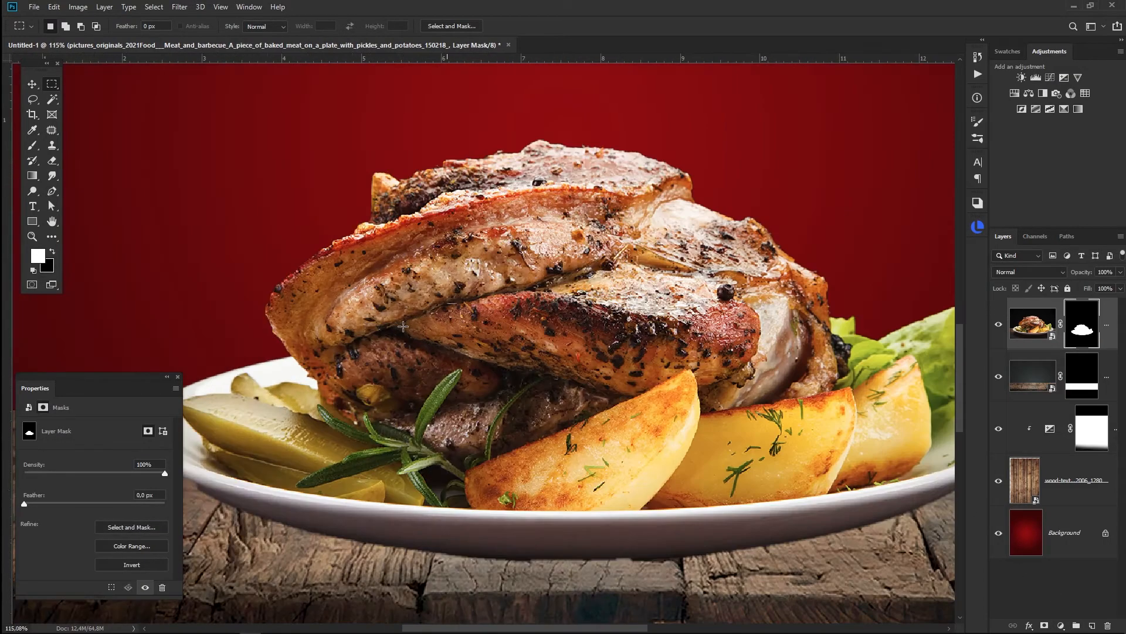
scroll(432, 323, down, 6)
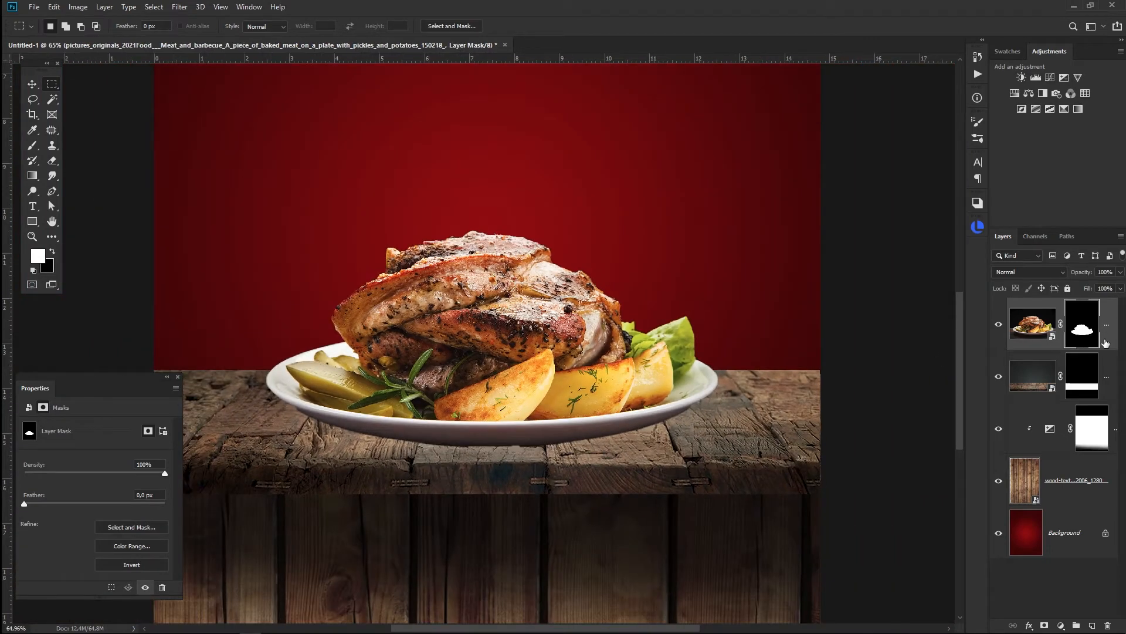
click(1034, 378)
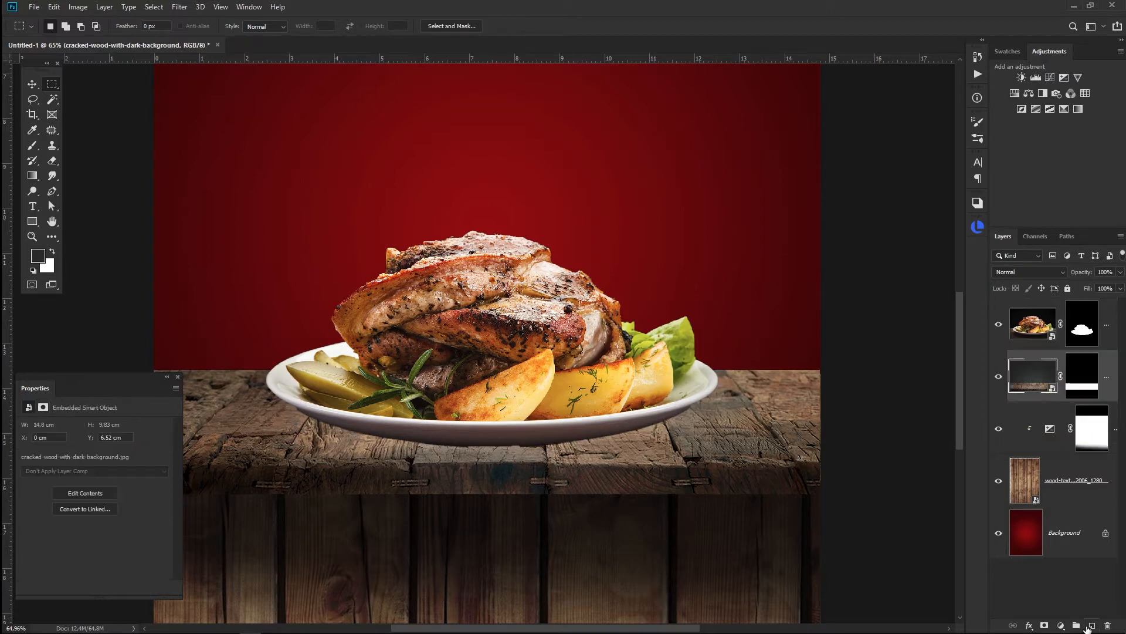
click(1062, 627)
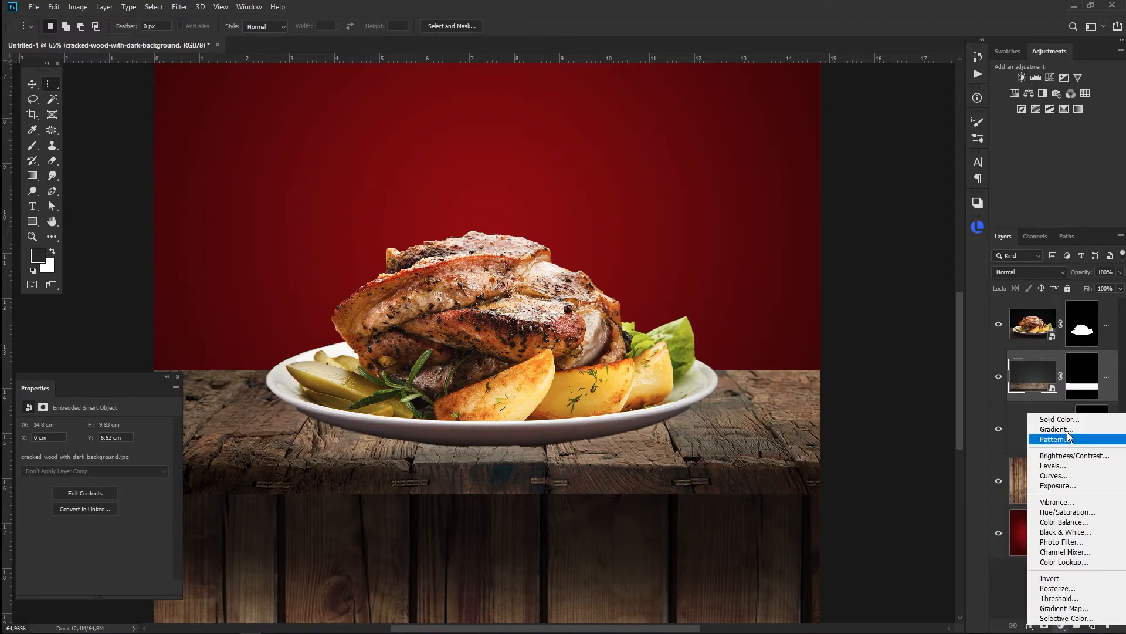
click(1049, 490)
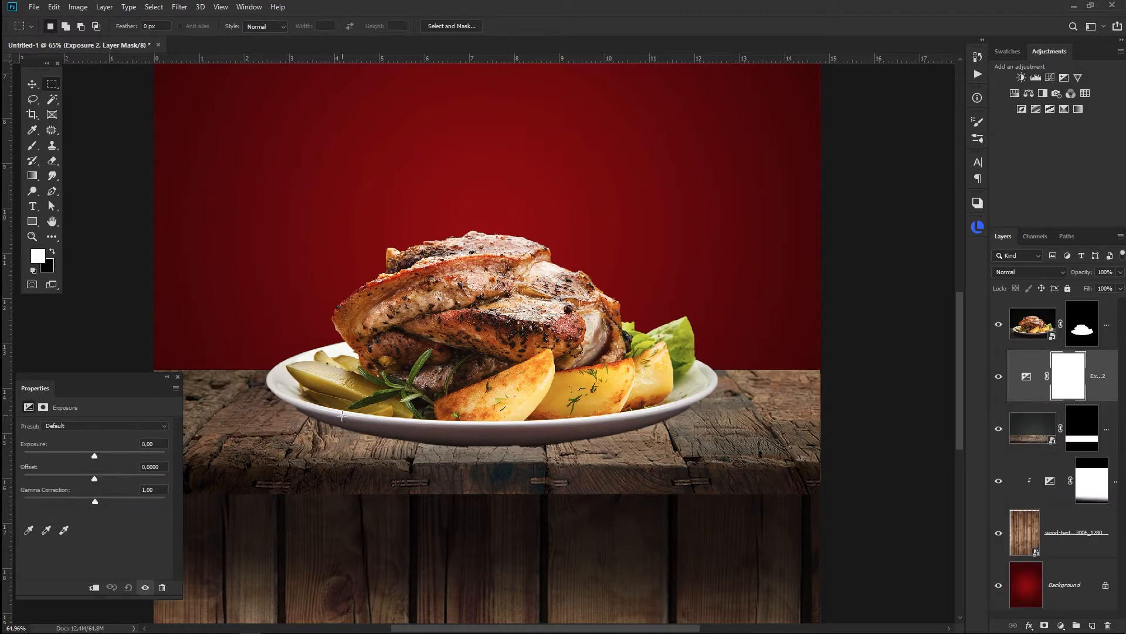
key(shift+BackSpace)
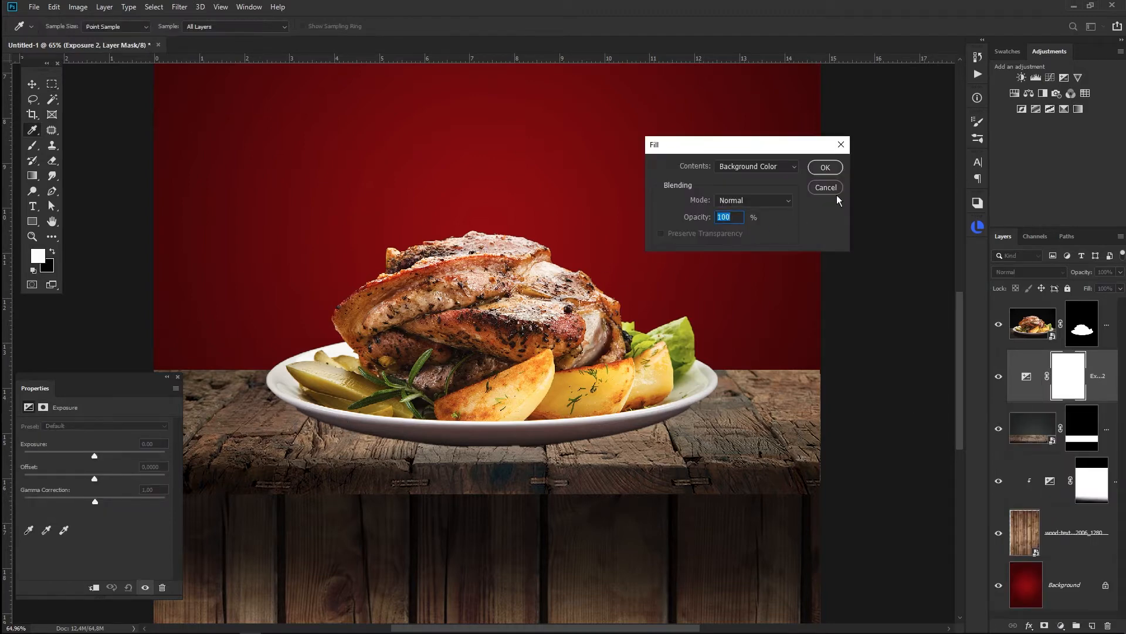
key(Return)
click(1067, 390)
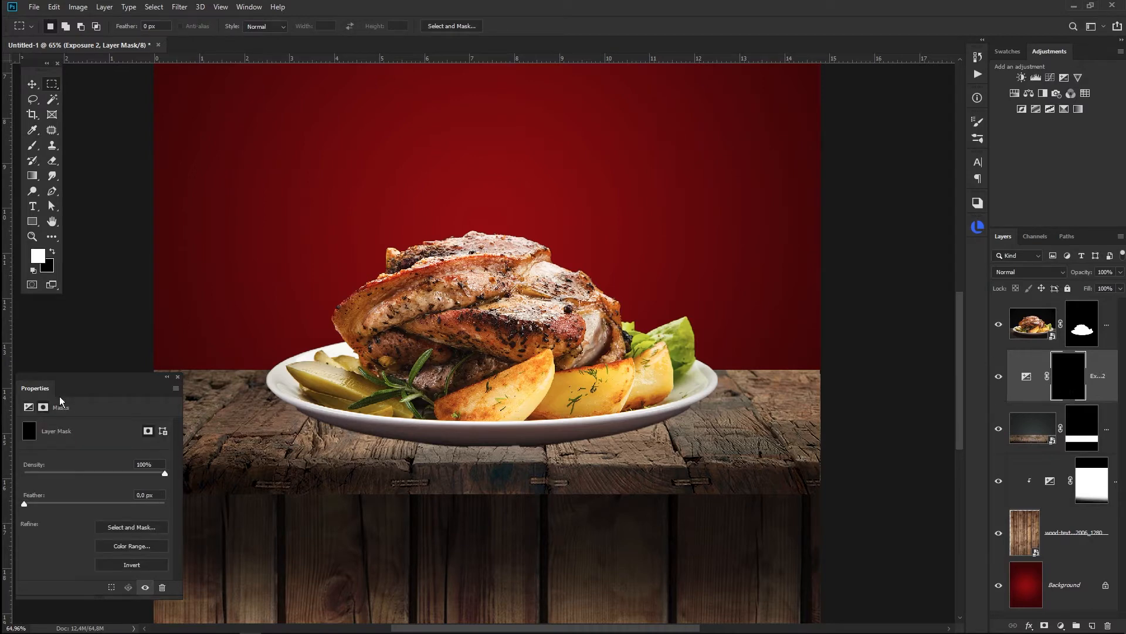
drag(148, 473, 457, 474)
key(ctrl+i)
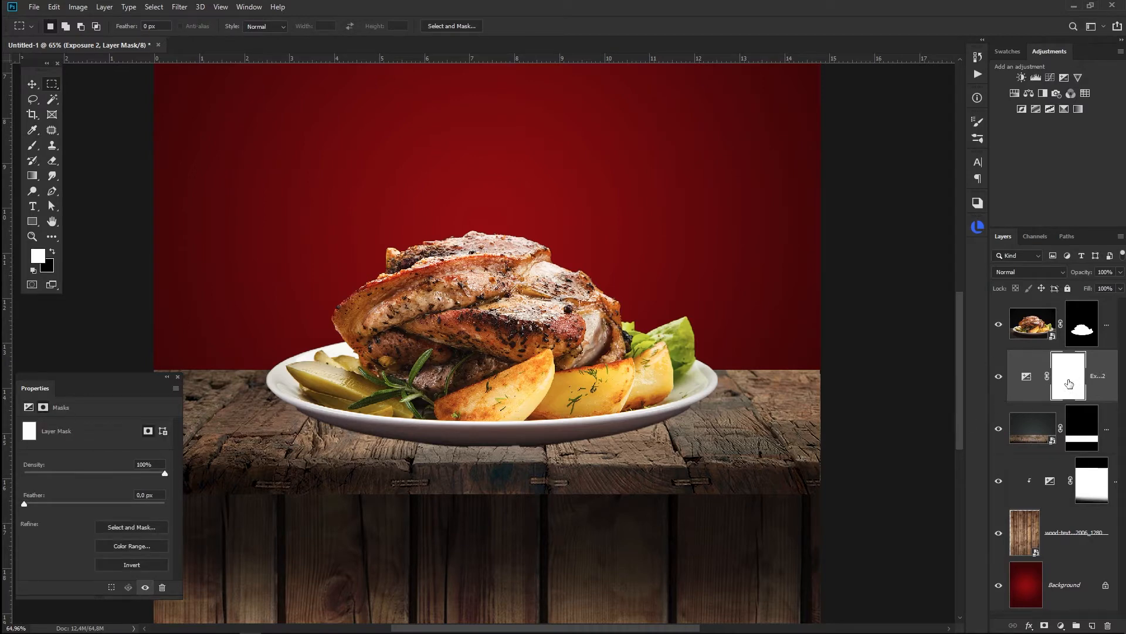
Step: Clip the new Exposure layer to the tabletop with exposure at -6.67 and invert its mask to black
alt+click(1035, 402)
drag(93, 456, 50, 452)
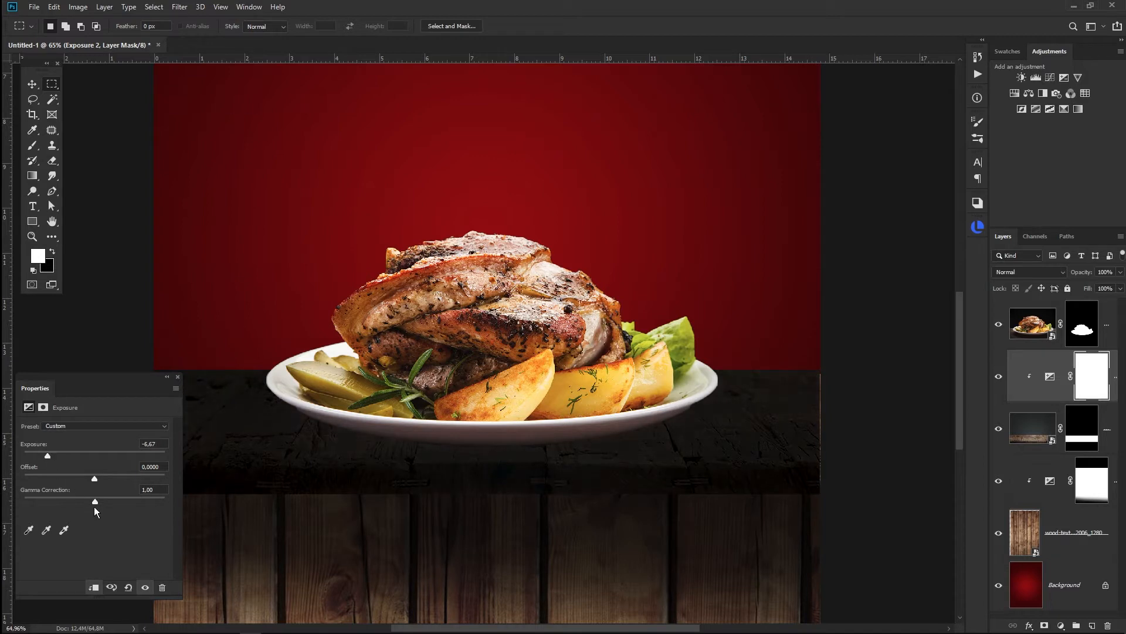
mouse_move(95, 502)
mouse_down()
mouse_move(114, 498)
mouse_move(78, 496)
mouse_move(93, 499)
mouse_up()
click(1090, 385)
key(ctrl+i)
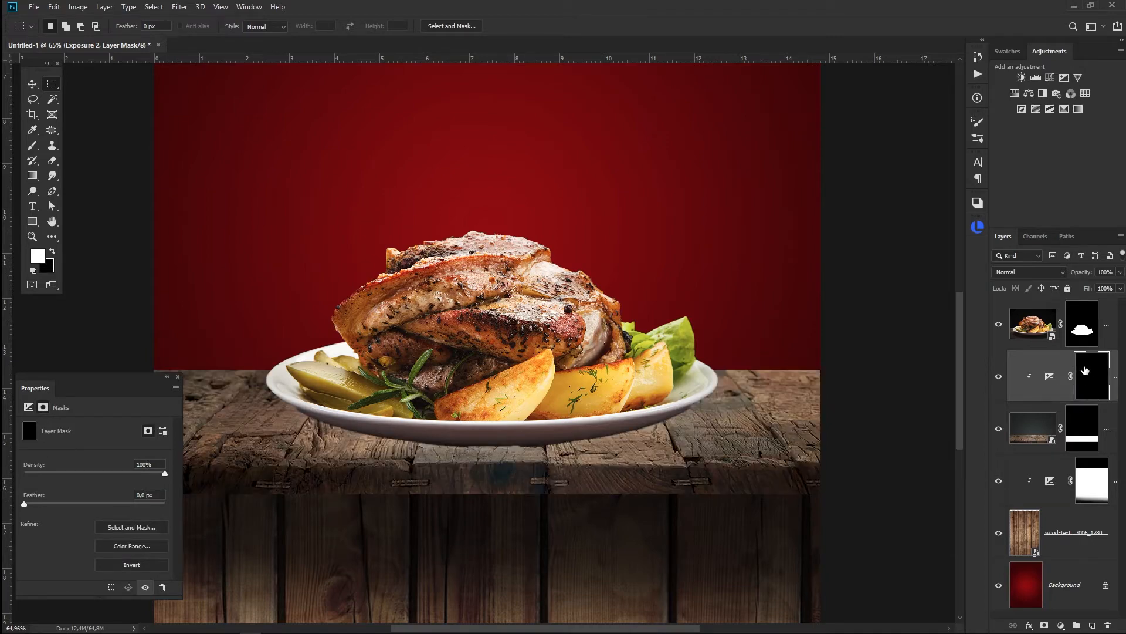
Step: Switch to the Brush tool and flatten its soft tip to 22% roundness
click(32, 146)
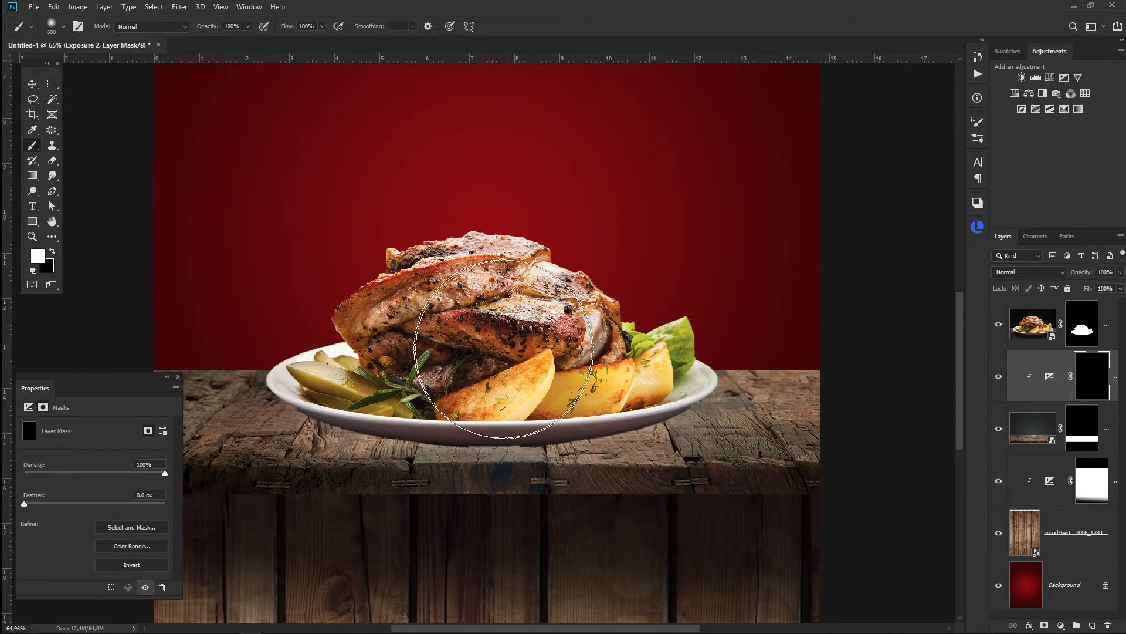
key(bracketright)
key(bracketright)
click(978, 123)
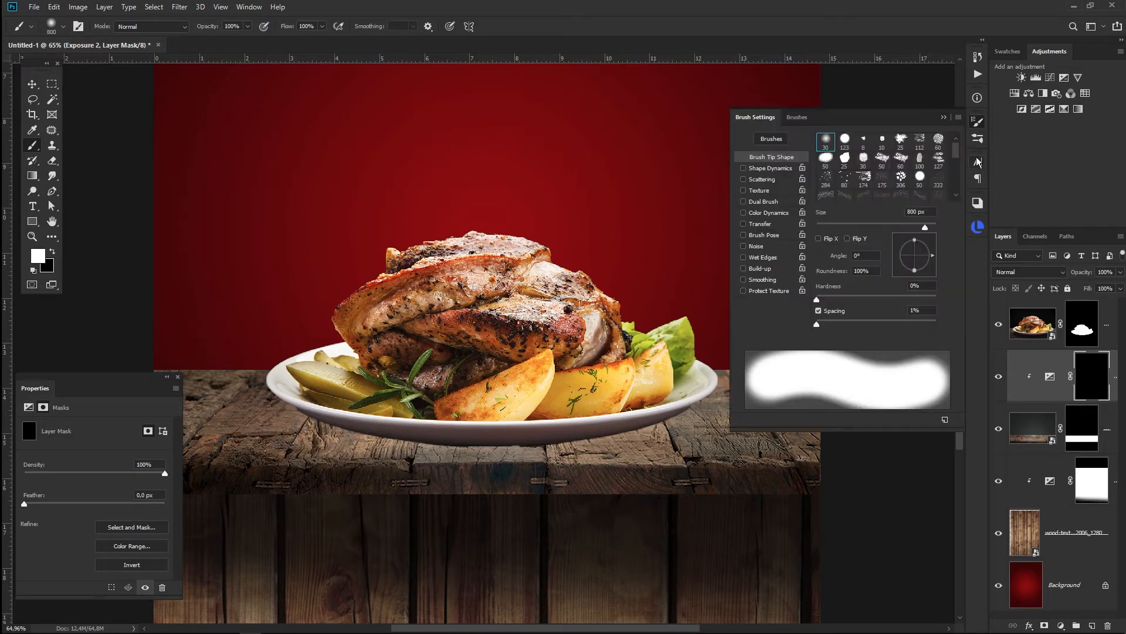
drag(915, 270, 914, 258)
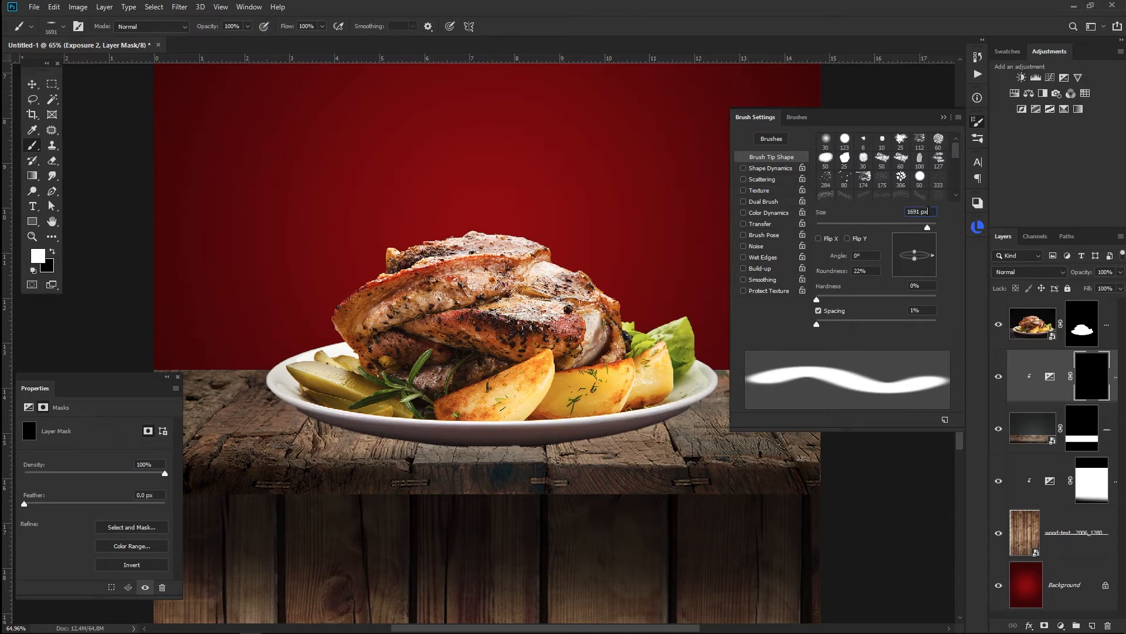
Step: Size the flattened brush to 1471 px with 21% hardness and paint the plate's shadow in white on the Exposure mask
key(Down)
key(Down)
key(Down)
key(Down)
key(Down)
key(Down)
key(Down)
key(Down)
key(Down)
key(Down)
key(Down)
key(Down)
key(Down)
key(Down)
key(Down)
key(Down)
key(Down)
key(Down)
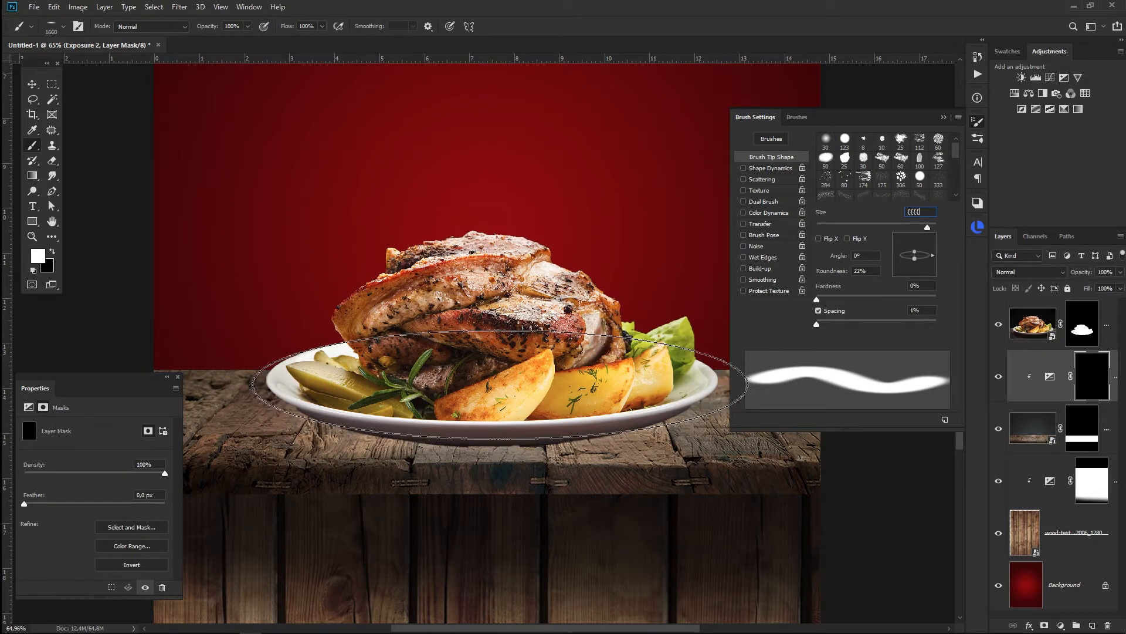
key(ctrl+bracketleft)
click(927, 225)
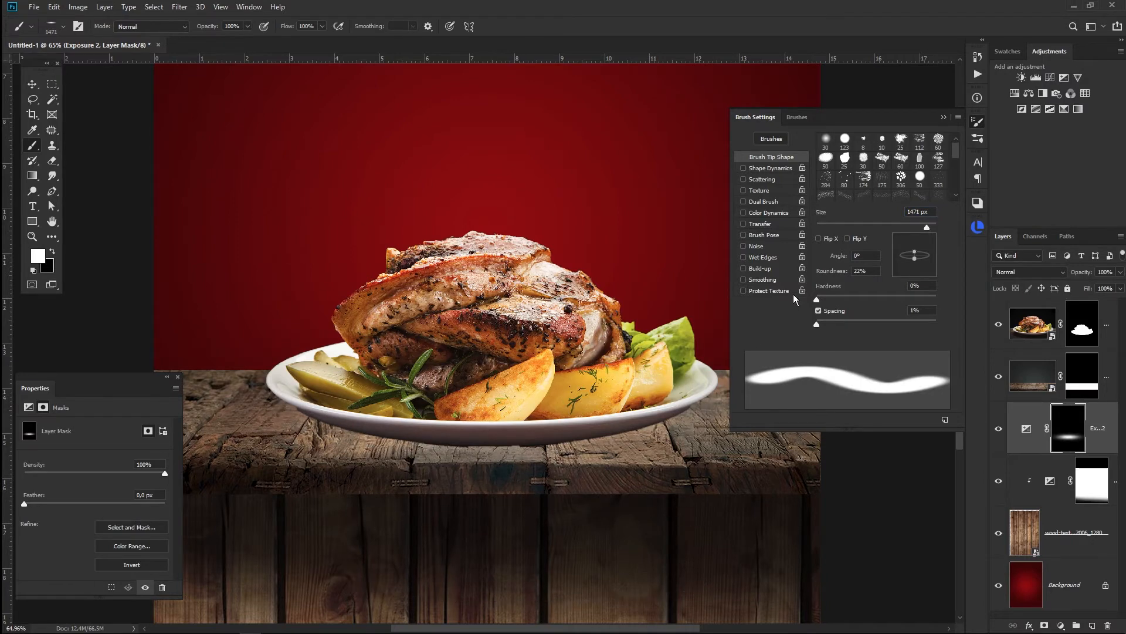
drag(816, 300, 837, 299)
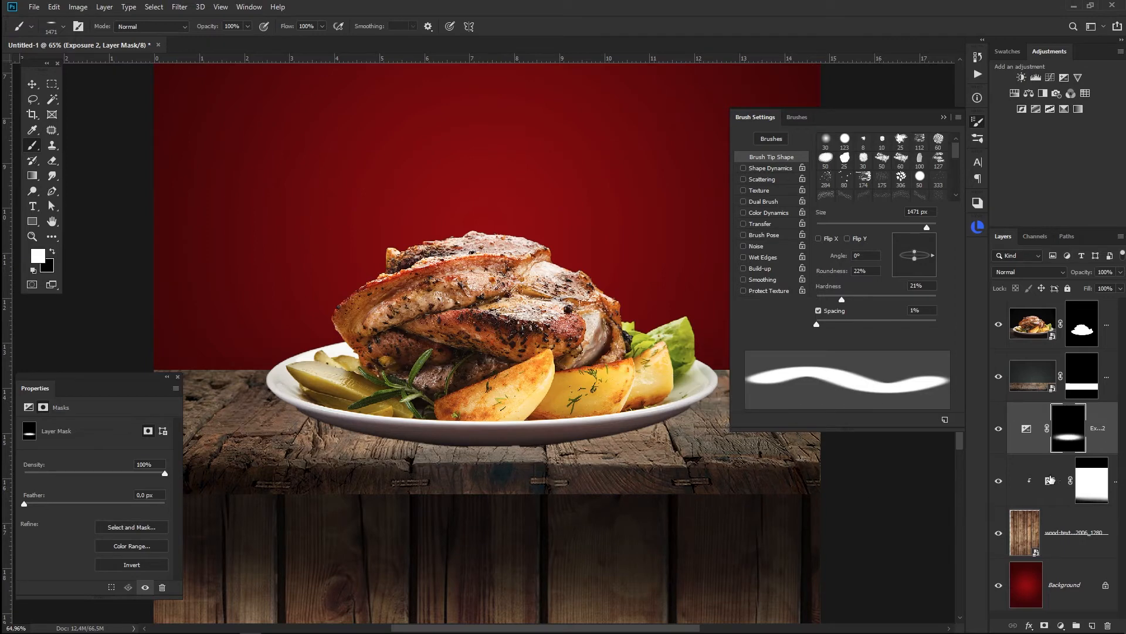
drag(1106, 435, 1092, 352)
key(ctrl+alt+g)
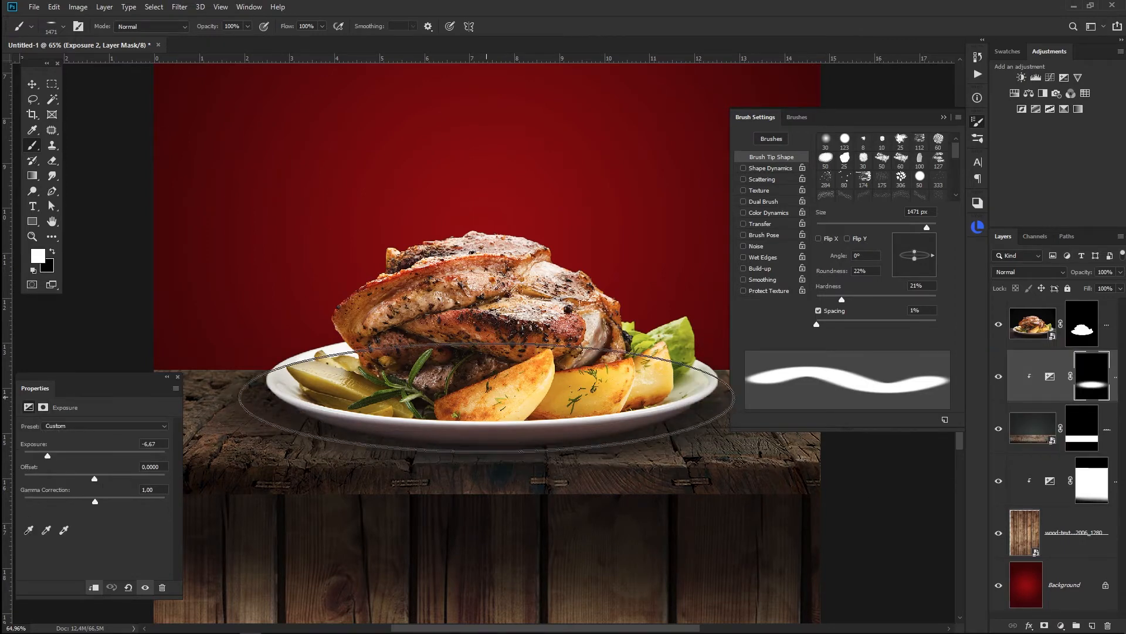
key(ctrl+z)
key(ctrl+z)
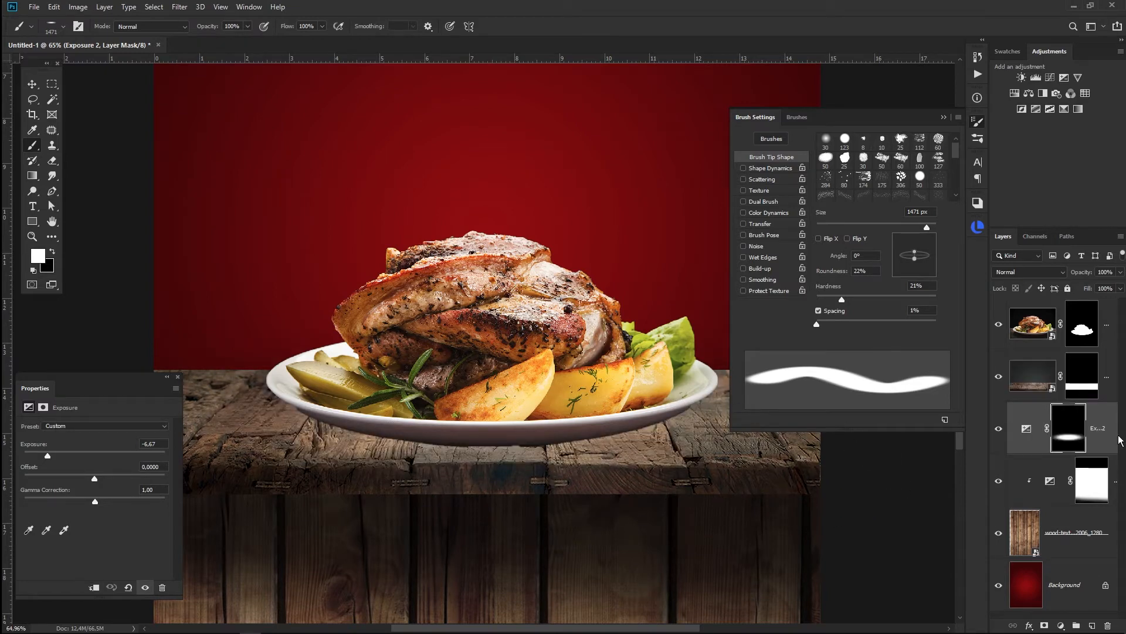
Step: Put the Exposure layer back above the tabletop, clipped to it, and deepen the shadow under the plate with smaller brush sizes down to 900 px
mouse_move(1108, 433)
mouse_down()
mouse_move(1089, 358)
mouse_move(1082, 399)
mouse_move(1098, 419)
mouse_move(1088, 370)
mouse_up()
key(bracketleft)
key(bracketleft)
key(bracketleft)
key(bracketleft)
click(493, 413)
key(bracketright)
click(487, 412)
click(488, 412)
key(bracketleft)
key(bracketleft)
key(bracketleft)
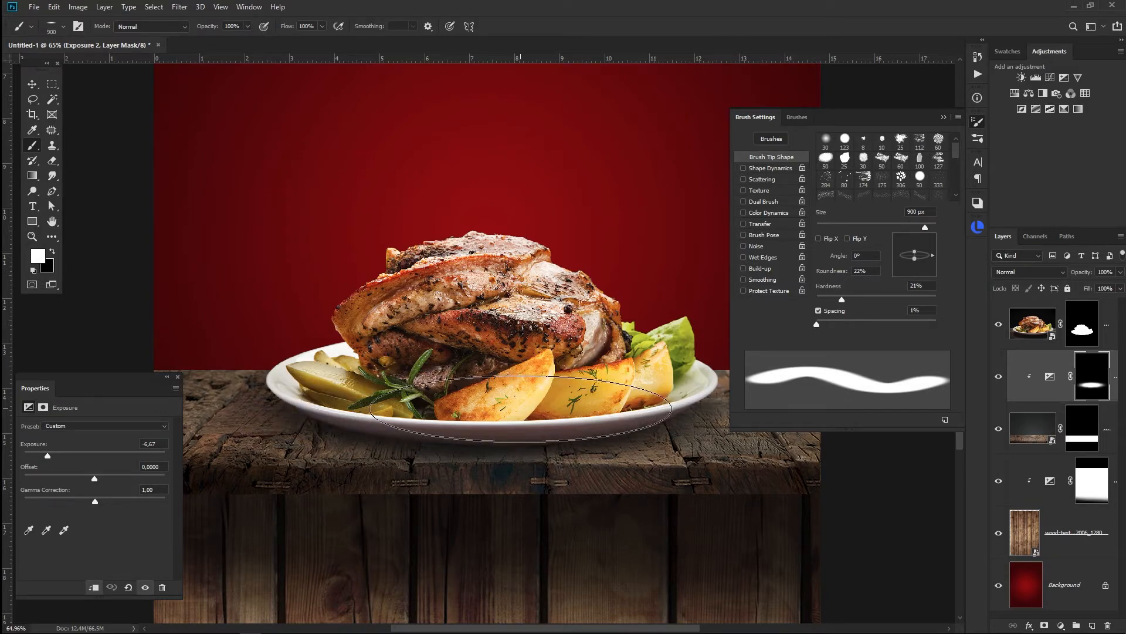
key(v)
click(913, 507)
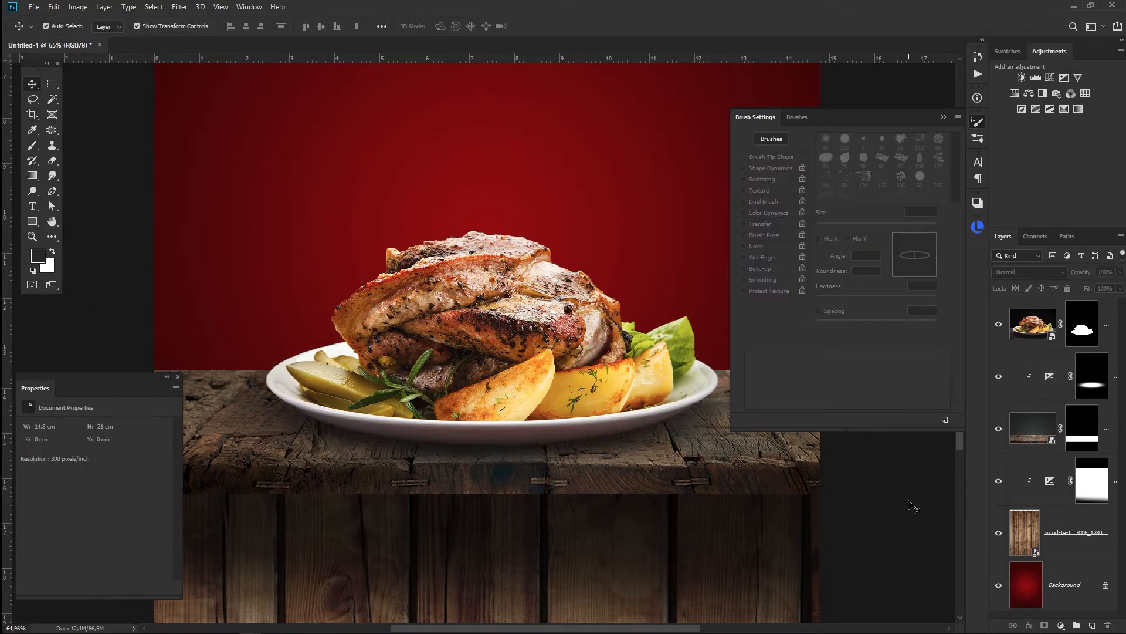
Step: Add a Brightness/Contrast adjustment clipped to the meat layer, with brightness -34 and contrast -6
click(1039, 338)
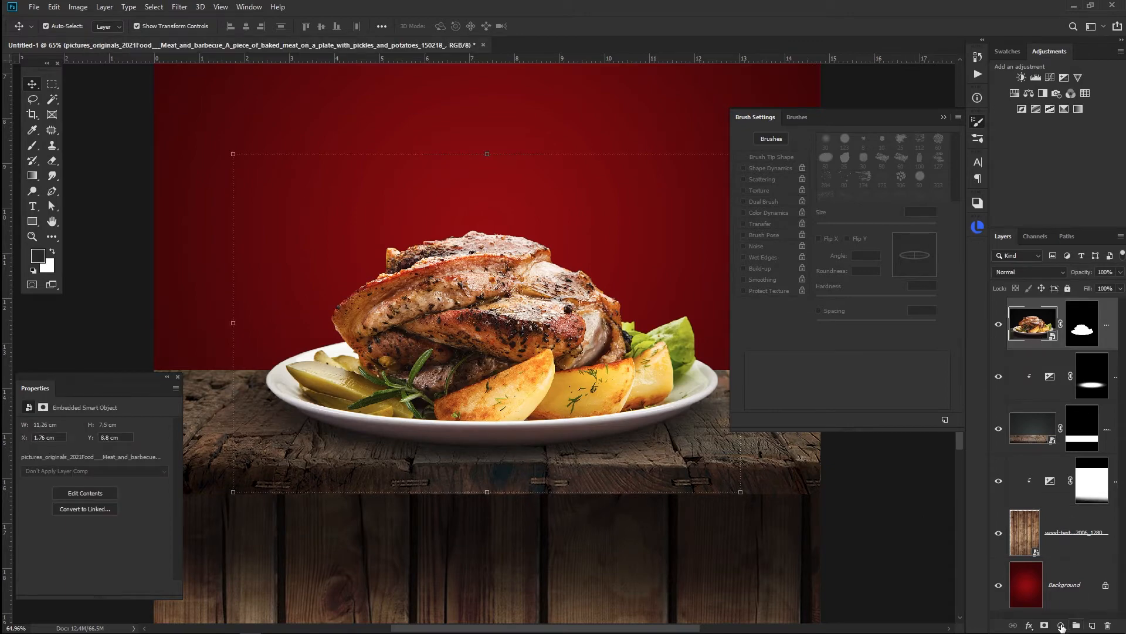
click(1062, 625)
click(1078, 457)
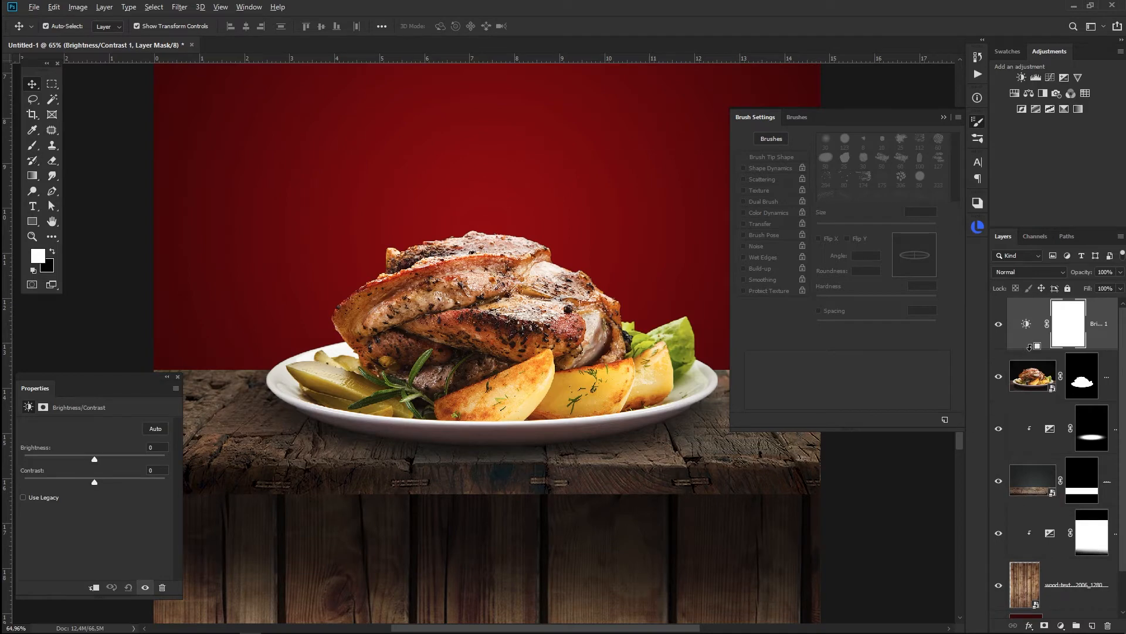
alt+click(1030, 348)
drag(95, 459, 73, 461)
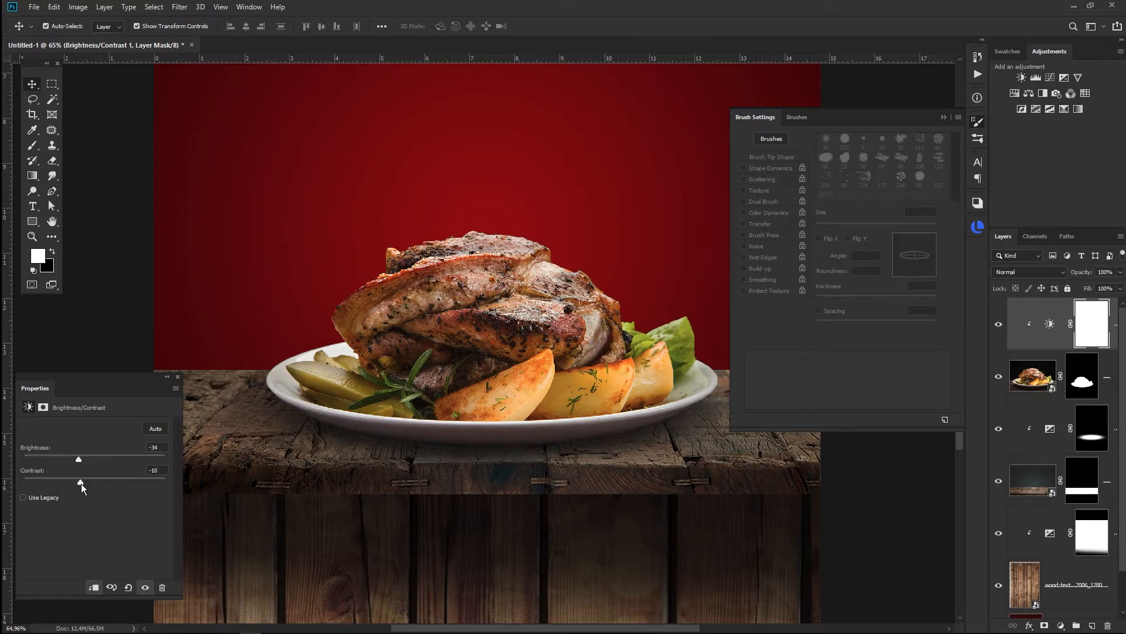
Step: Add a Color Balance adjustment clipped to the meat layer, with midtones at cyan-red -4, magenta-green -11 and yellow-blue +4
click(1061, 629)
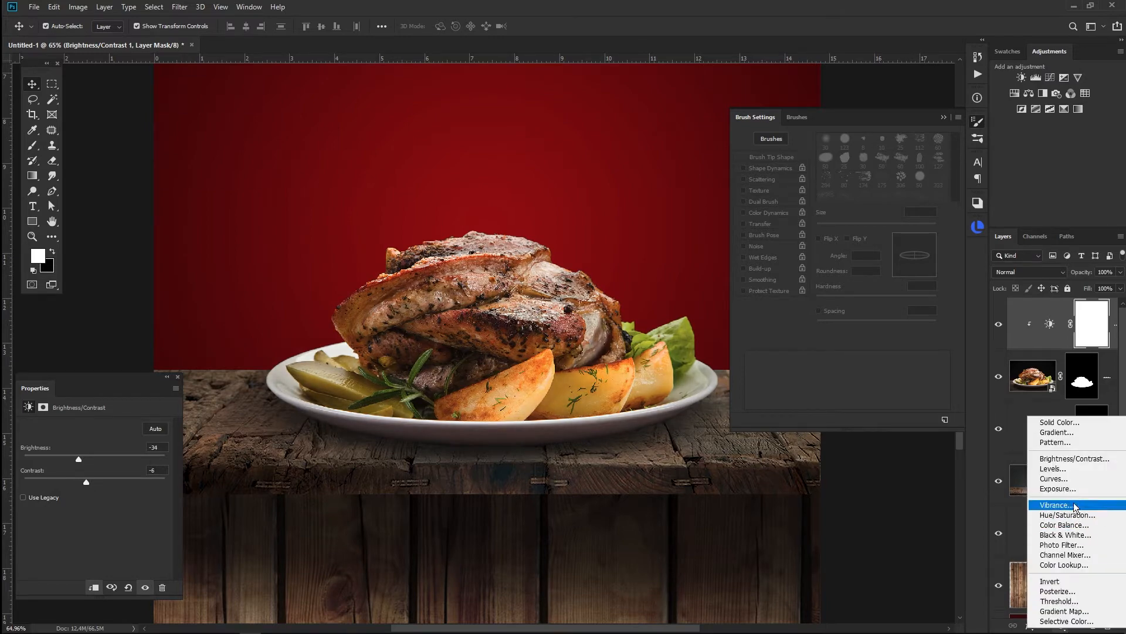
click(1050, 515)
alt+click(1035, 347)
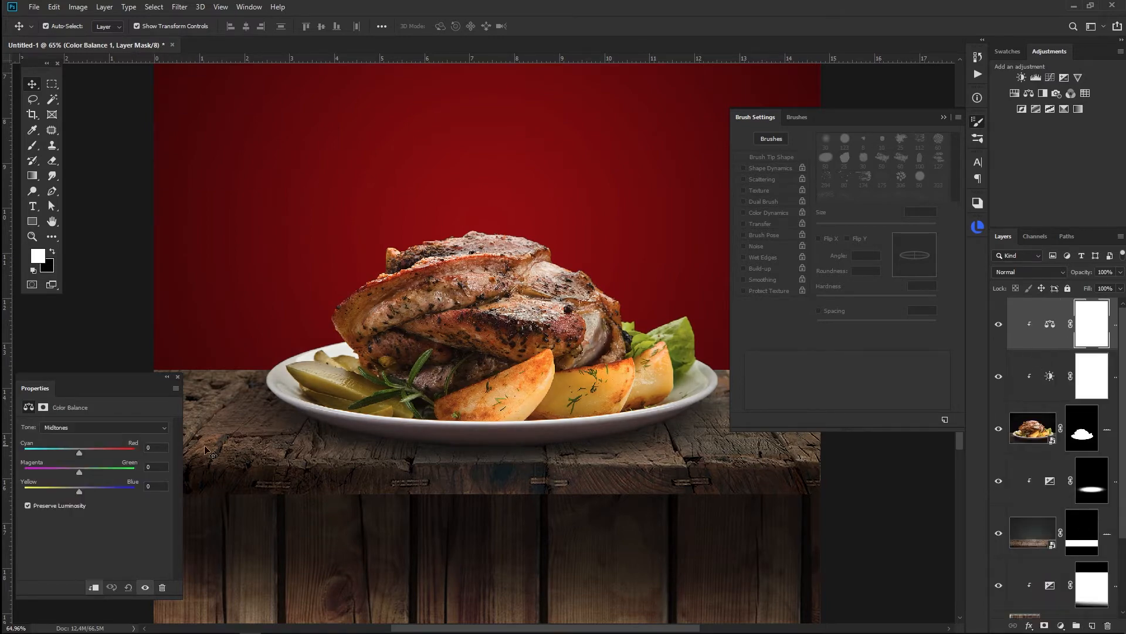
drag(79, 453, 90, 490)
key(ctrl+minus)
key(ctrl+minus)
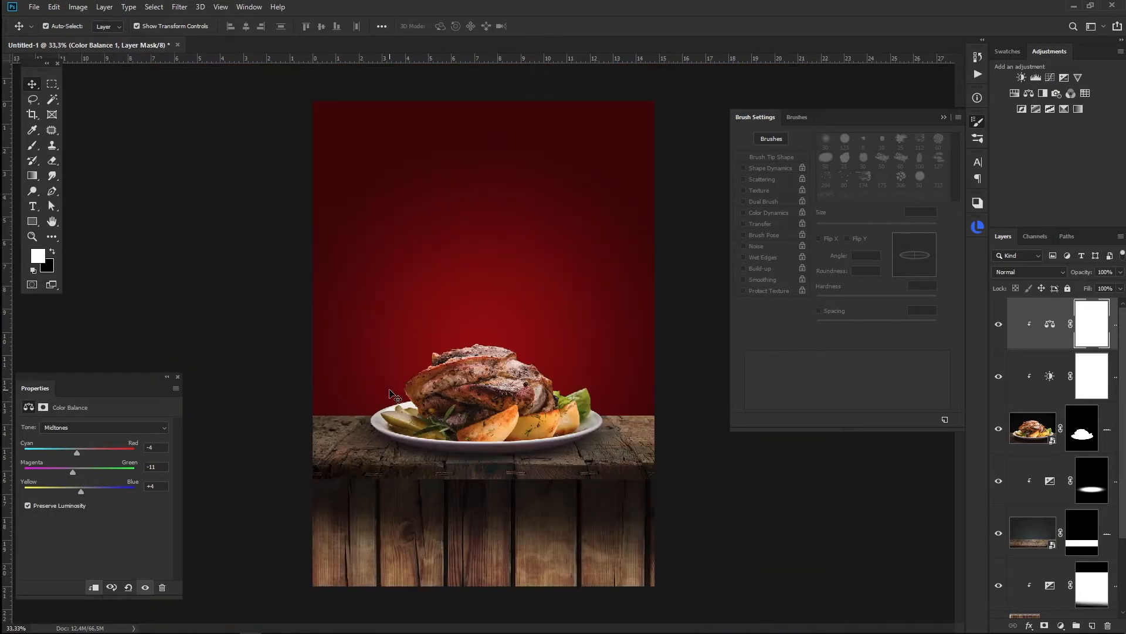
click(571, 510)
click(755, 513)
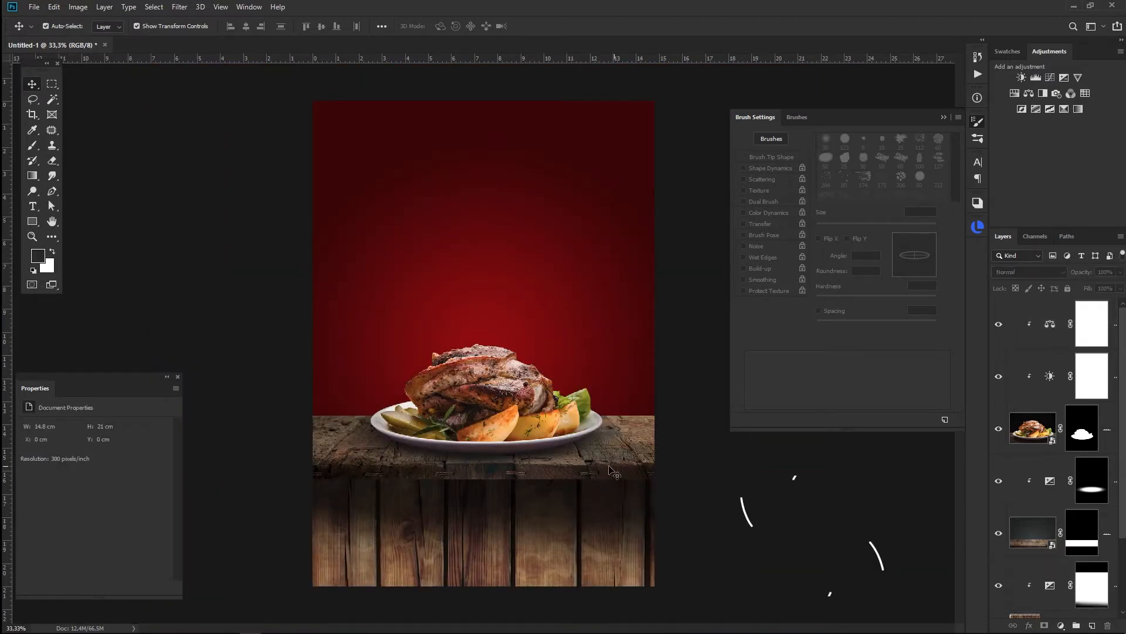
Step: Create an empty layer directly above the Background and make the brush tip round again
key(b)
scroll(1050, 528, down, 3)
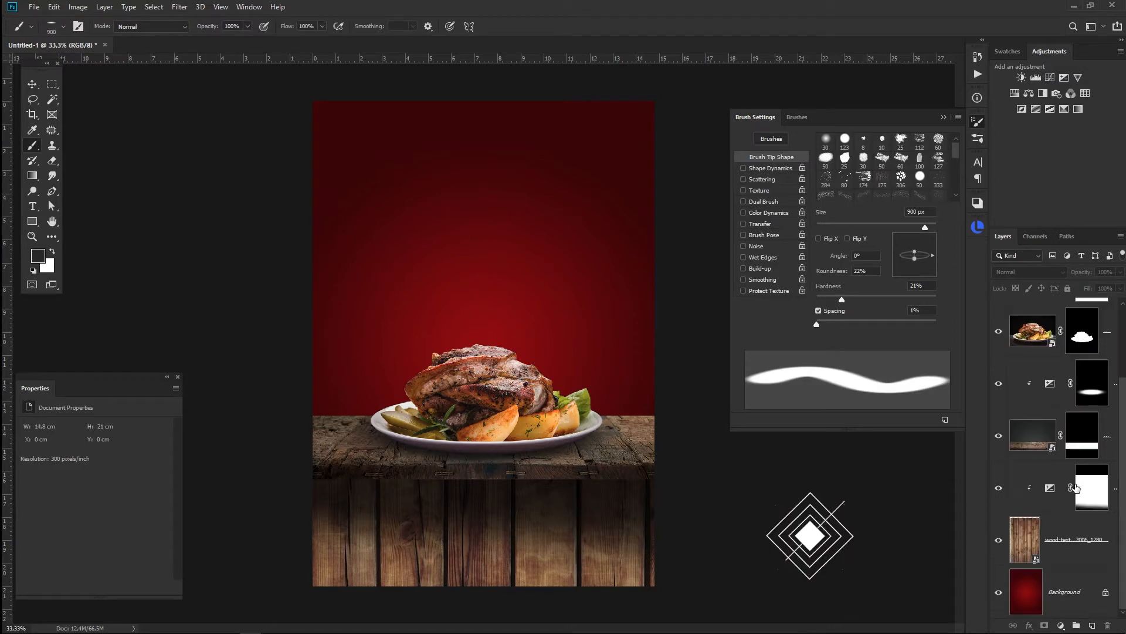
click(1066, 587)
key(ctrl+shift+alt+n)
drag(914, 260, 915, 269)
click(772, 139)
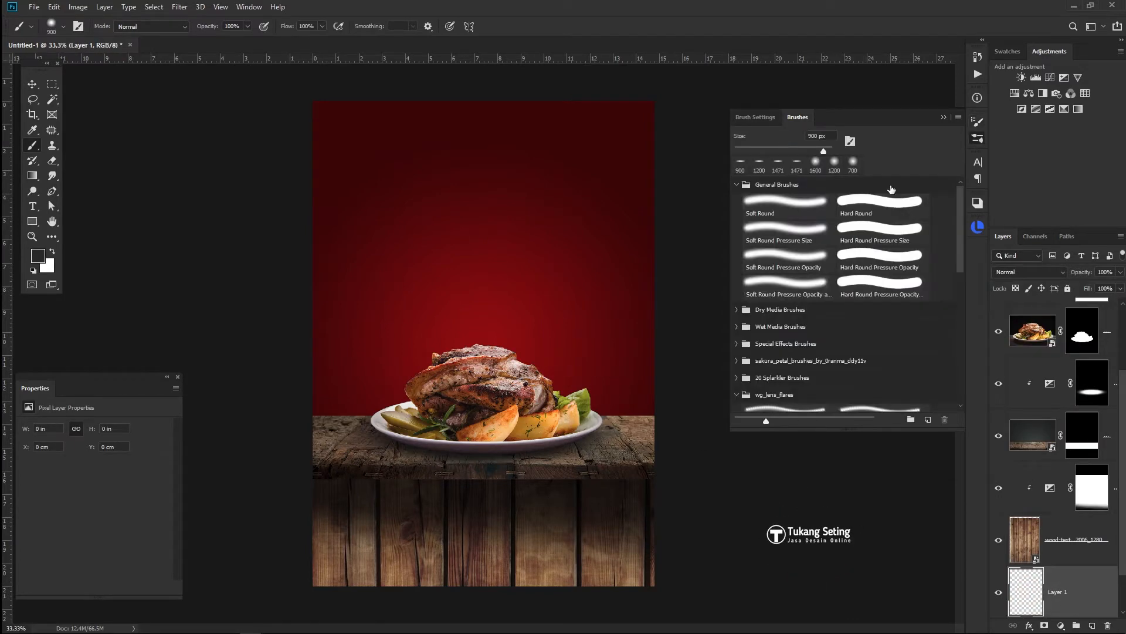
Step: Append the smokeinksbrushes set to the brush presets and choose its lad8 brush
mouse_move(959, 268)
mouse_down()
mouse_move(960, 396)
mouse_move(962, 222)
mouse_up()
click(958, 118)
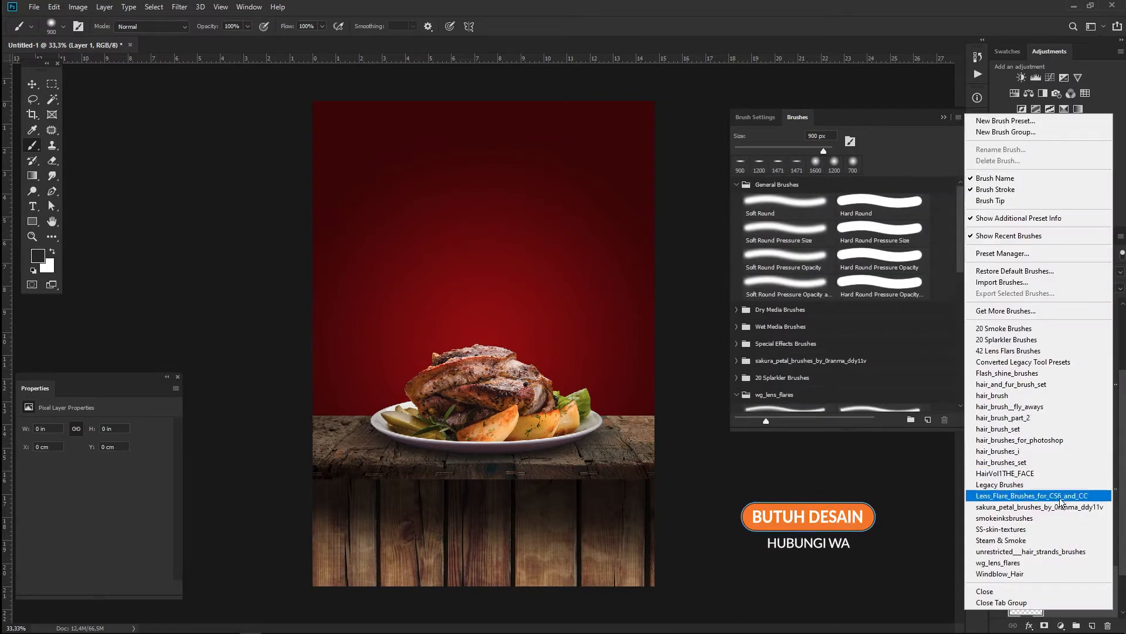
click(1054, 518)
click(578, 240)
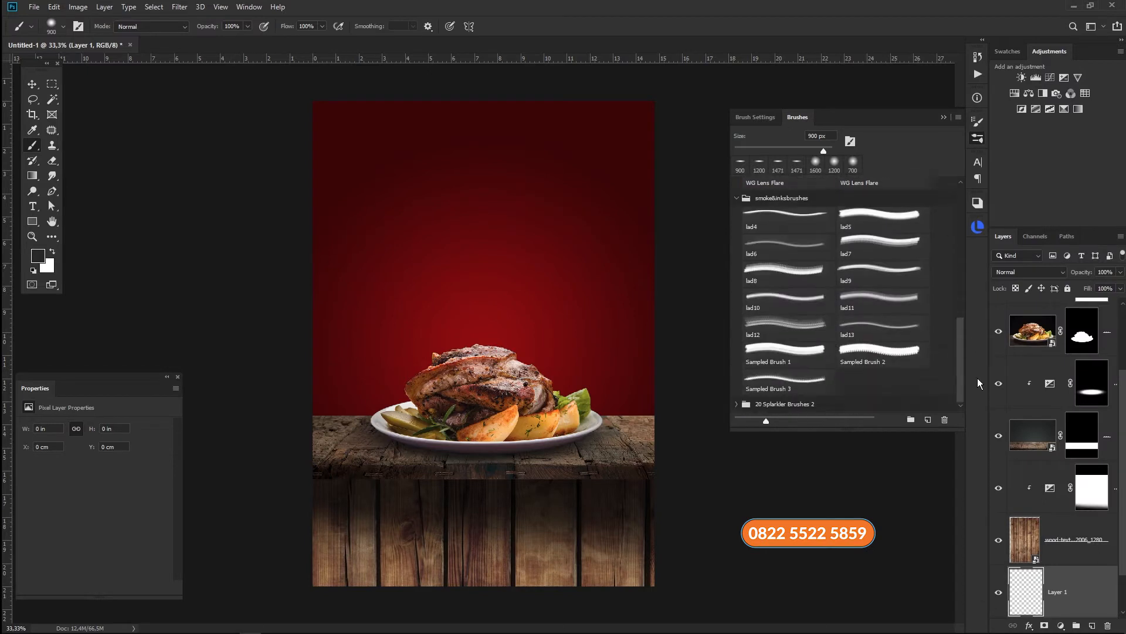
click(737, 403)
scroll(834, 305, down, 5)
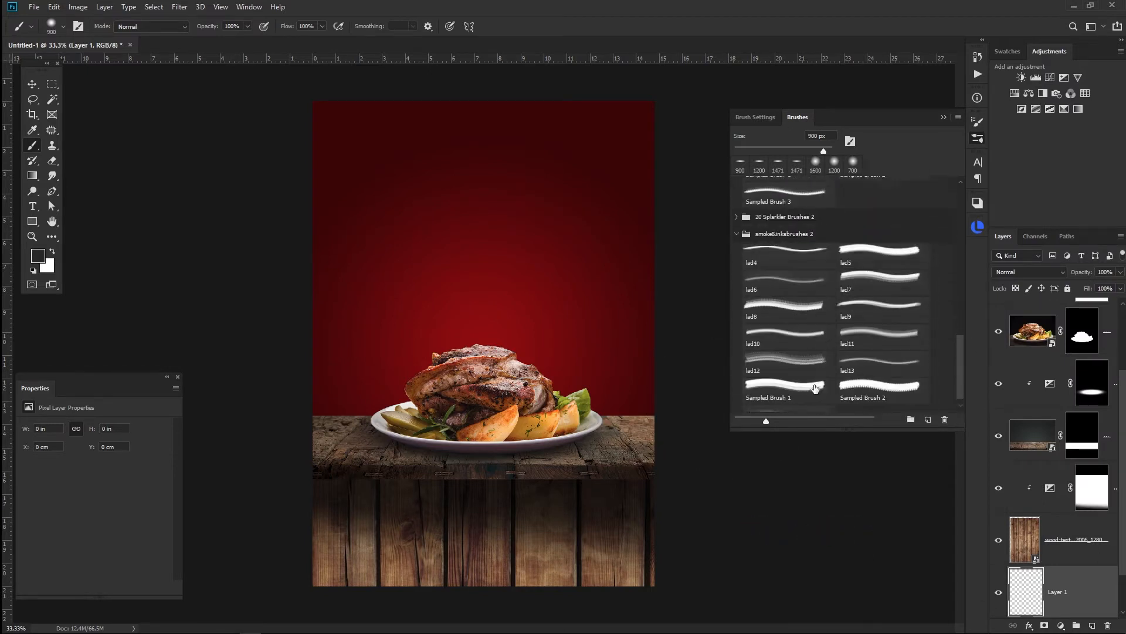
click(787, 288)
Step: Append the 20 Smoke Brushes set to the brush presets and choose Smoke Brush 1
click(959, 118)
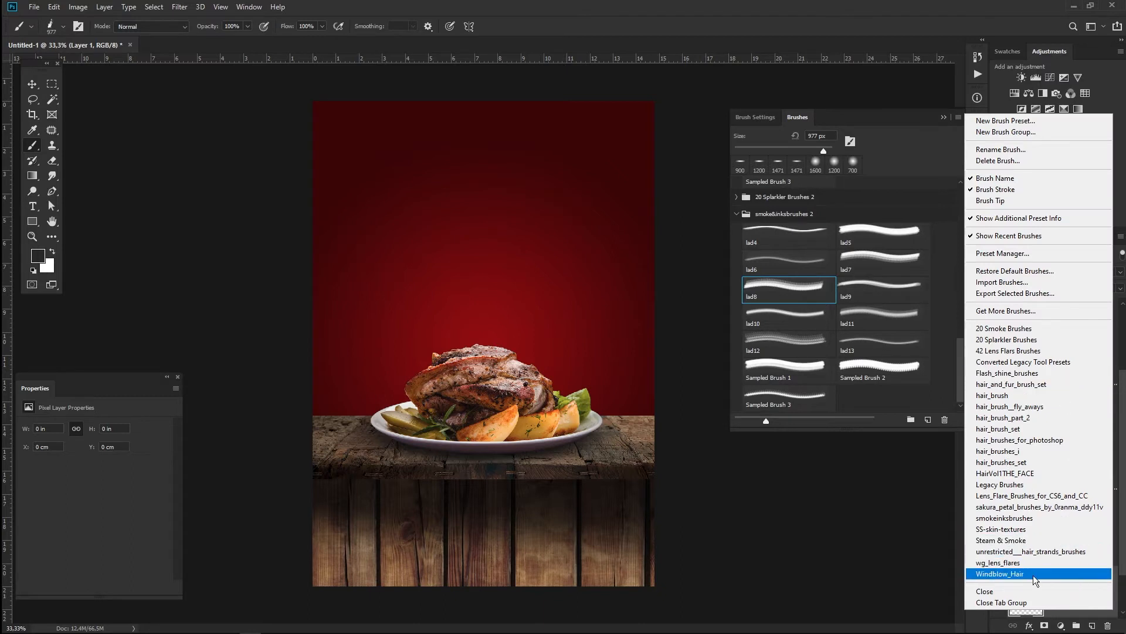
click(1034, 328)
click(528, 239)
click(961, 405)
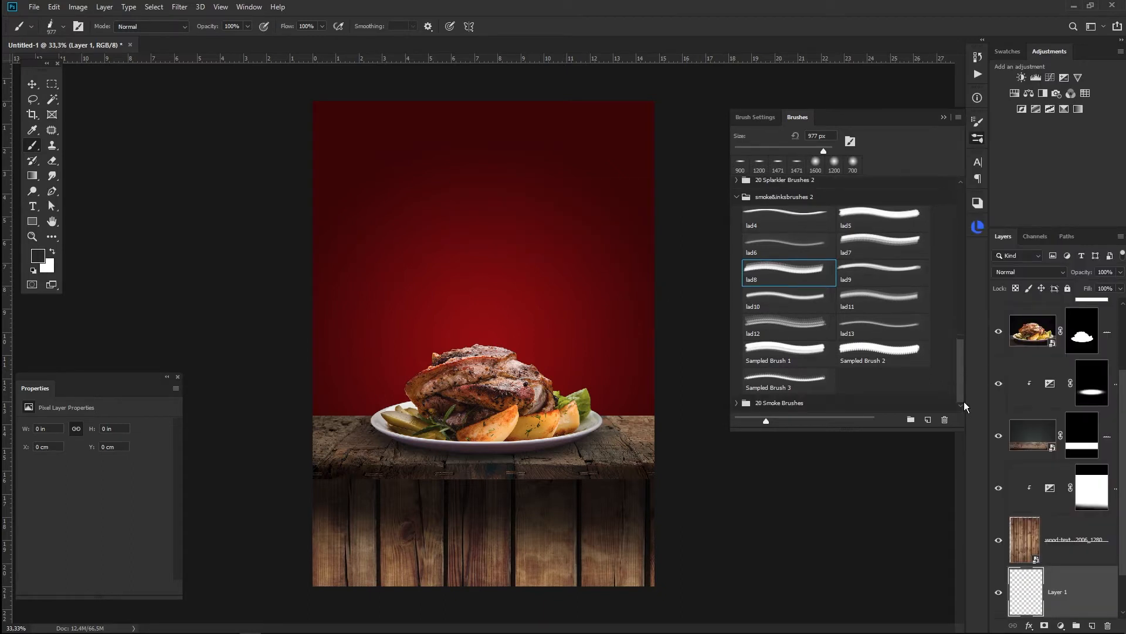
click(738, 403)
scroll(815, 322, down, 5)
click(786, 253)
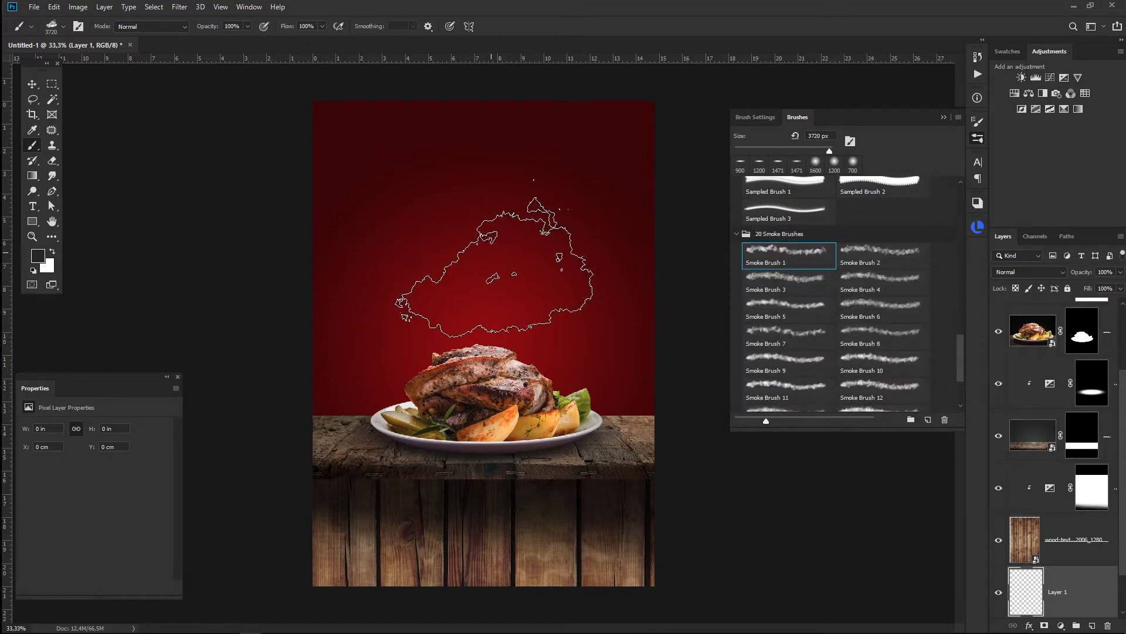
Step: Choose Smoke Brush 5 and enlarge it to 4400 px
click(786, 308)
key(bracketright)
key(bracketright)
key(bracketright)
key(bracketright)
key(bracketright)
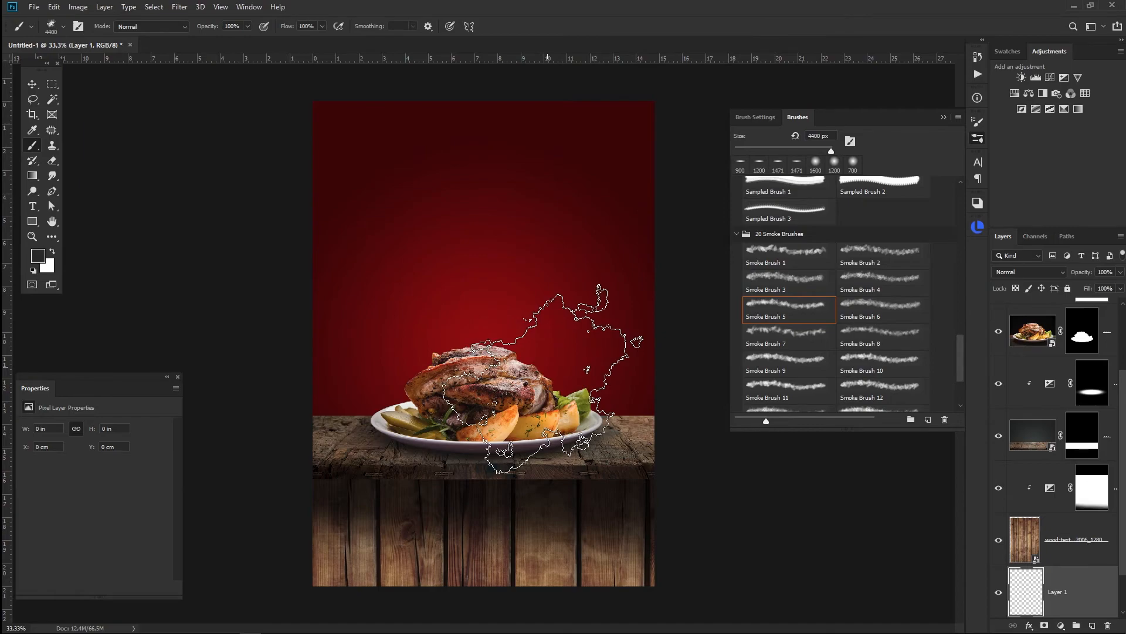
Step: Paint white smoke behind the meat on Layer 1 and lower that layer's opacity to 65%
click(53, 252)
click(412, 404)
click(517, 364)
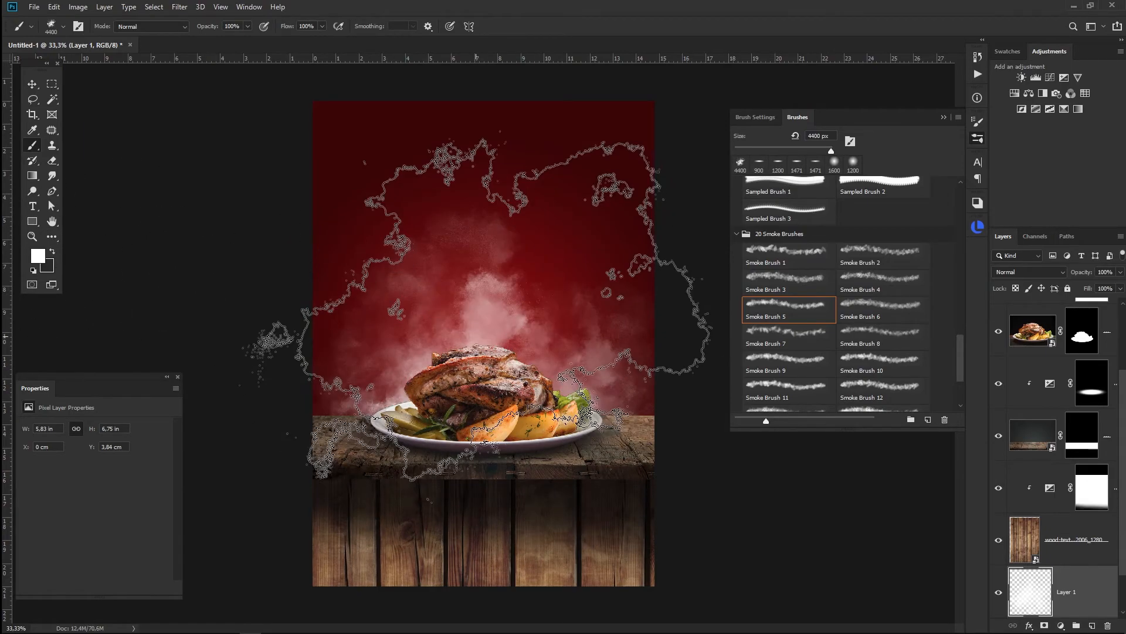
click(476, 336)
key(ctrl+z)
click(32, 84)
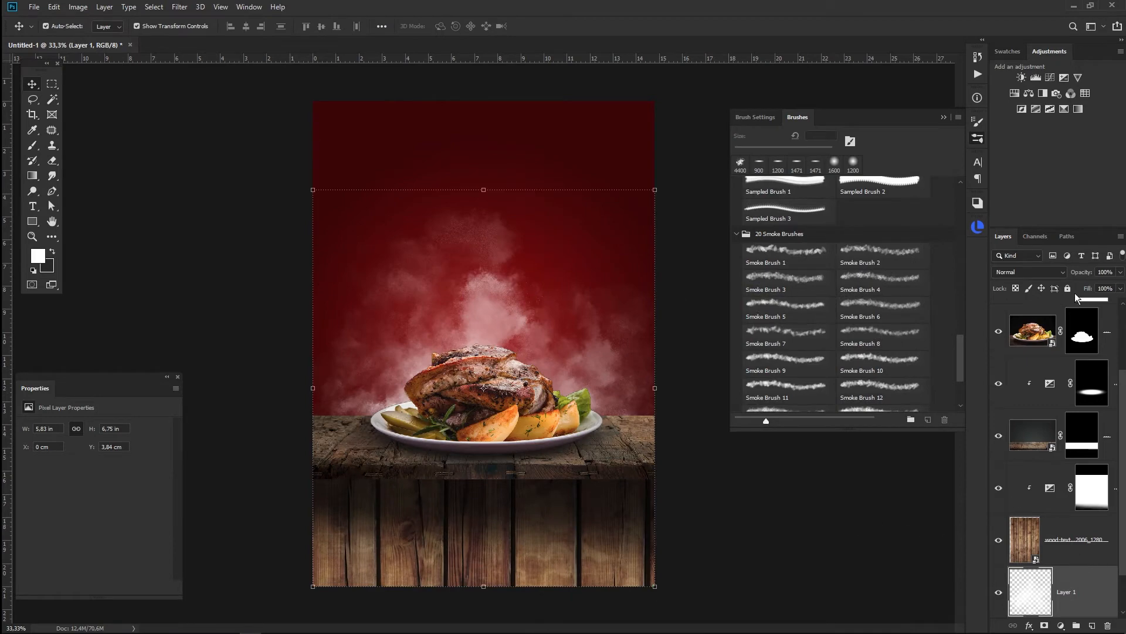
drag(1075, 275, 1064, 276)
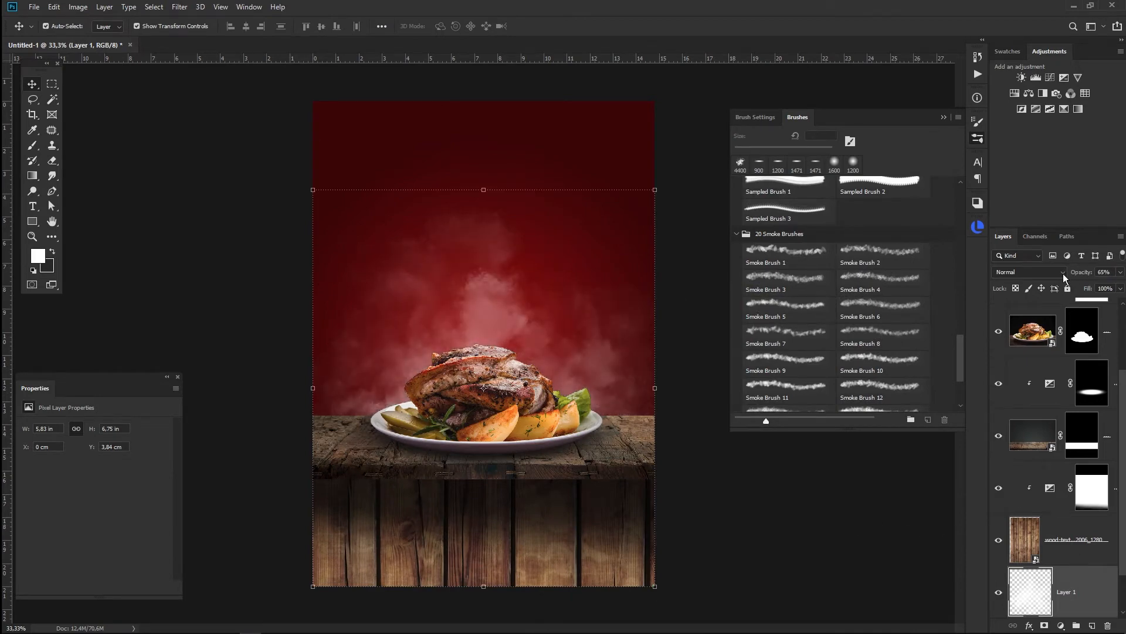
Step: Open KpqjoC.png, bring its flames into the poster above the smoke layer, and blend them with Screen mode
click(34, 7)
click(44, 30)
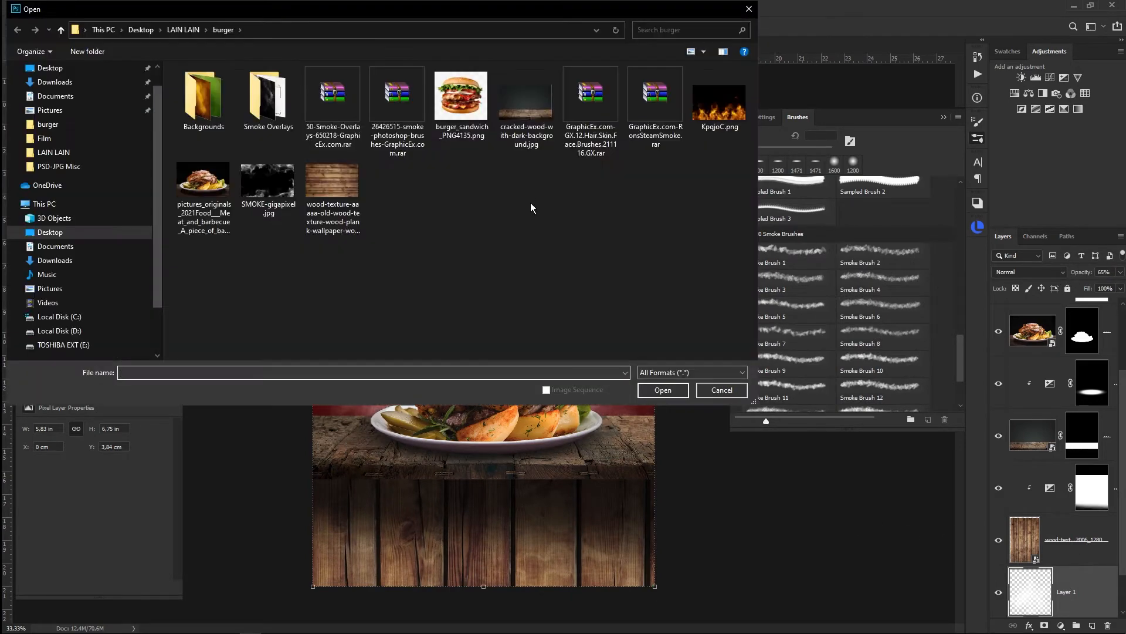
double_click(725, 112)
drag(581, 453, 539, 309)
click(1030, 271)
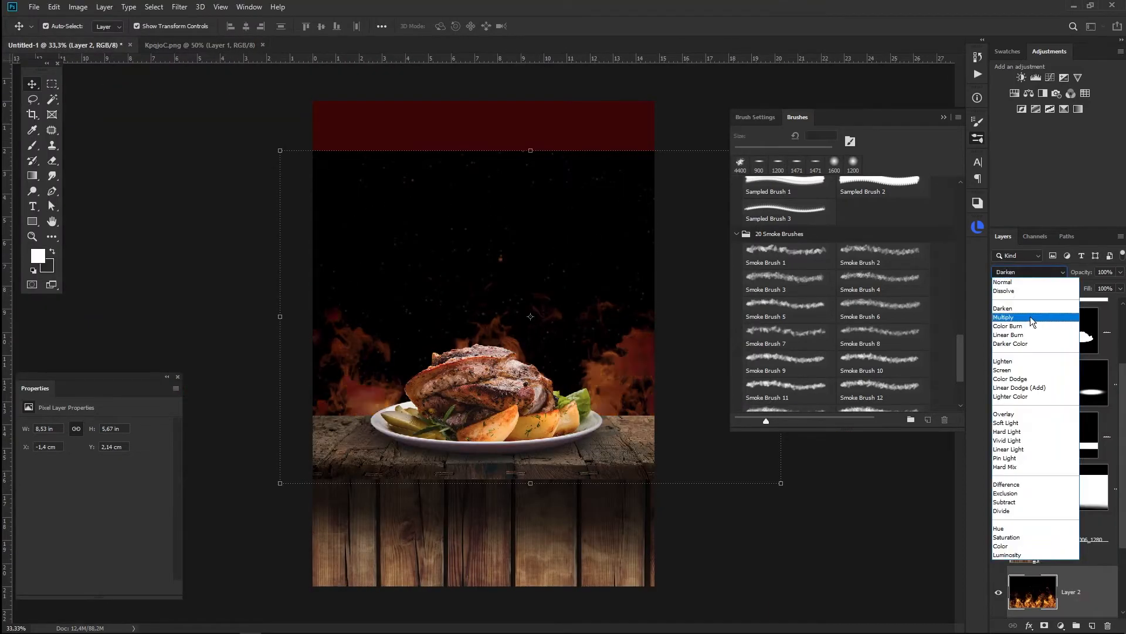
click(1030, 372)
Step: Scale the flame layer to about 70% so it spans the poster's width, with its base behind the tabletop's rear edge
click(781, 484)
drag(780, 484, 694, 424)
drag(280, 151, 301, 162)
drag(694, 163, 658, 187)
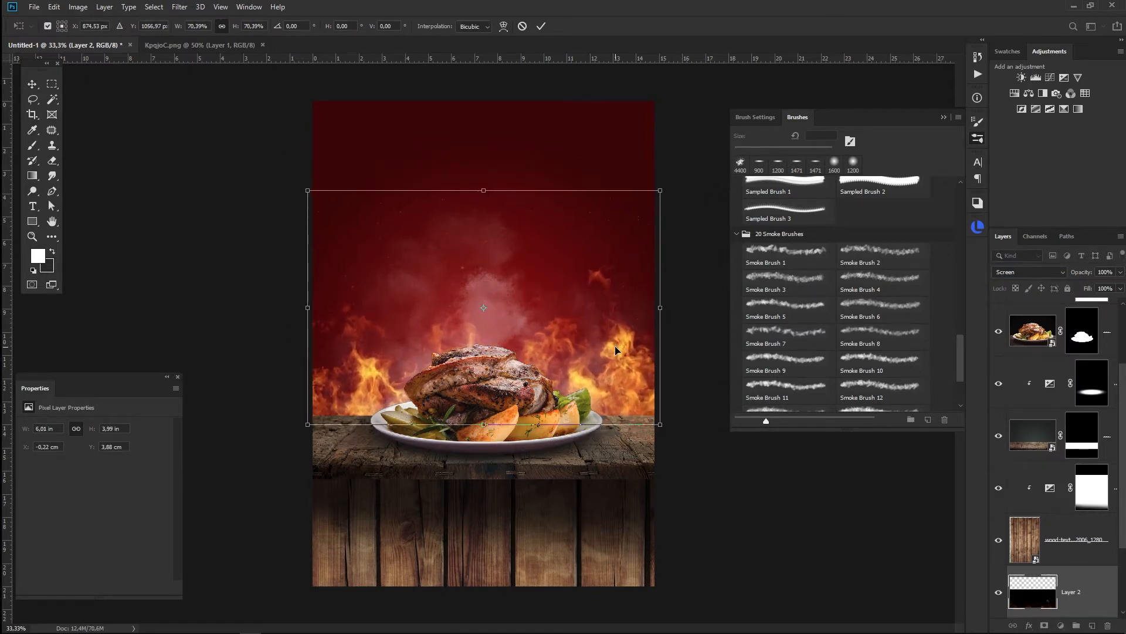
key(Return)
click(759, 516)
Step: Soften the cut-out edges around the meat by smudging its layer mask at 16% strength with a 175 px brush
scroll(469, 424, up, 6)
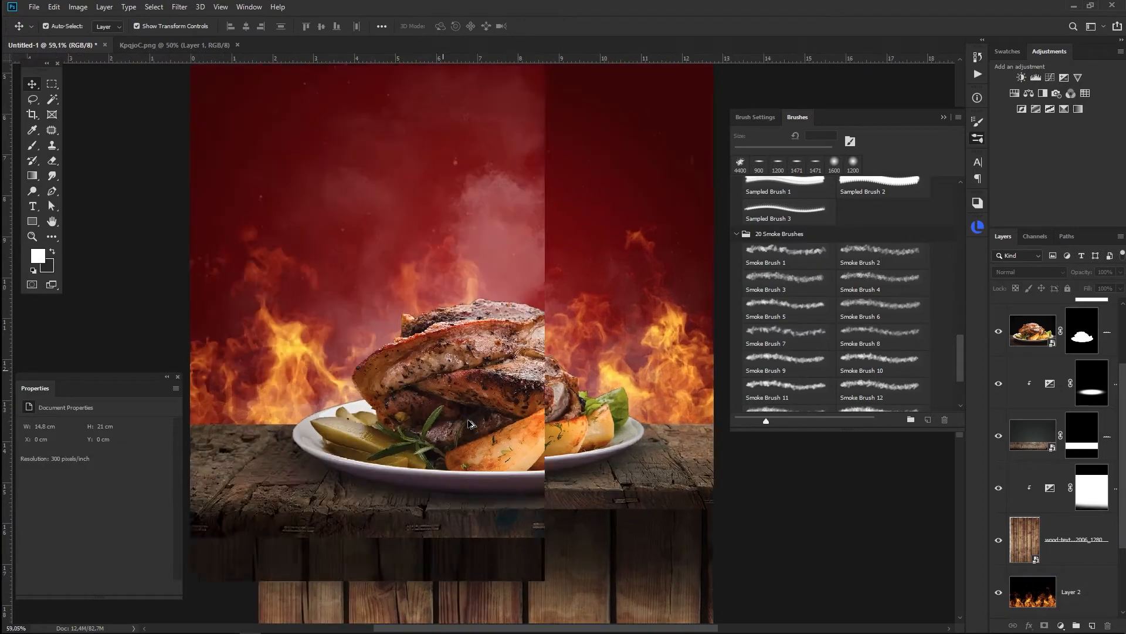
scroll(469, 424, up, 1)
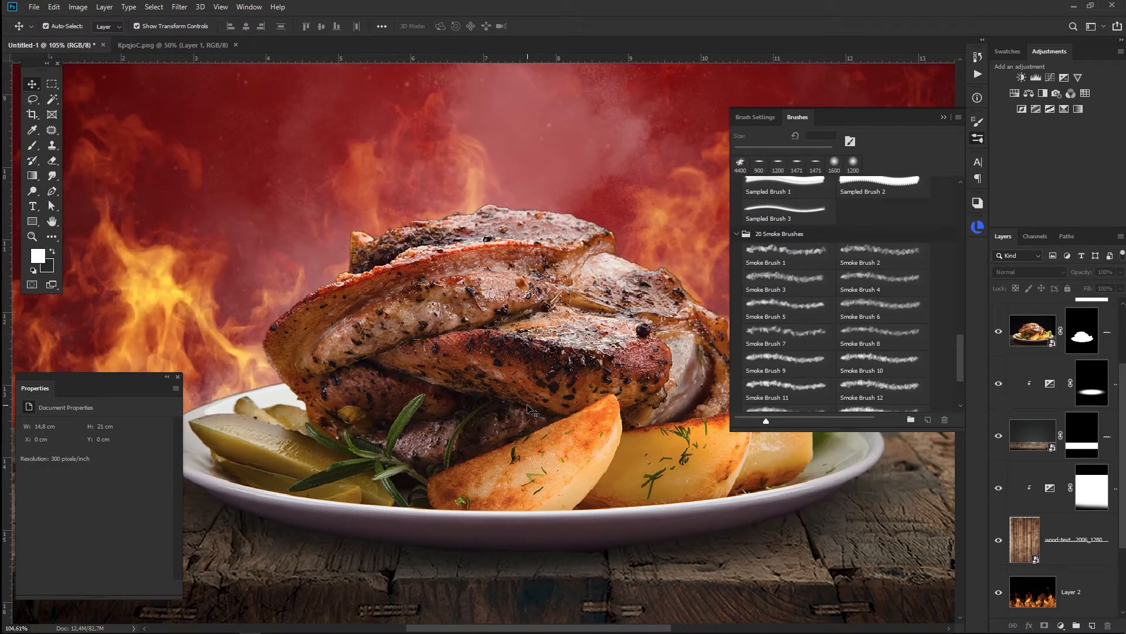
click(531, 409)
scroll(466, 462, down, 2)
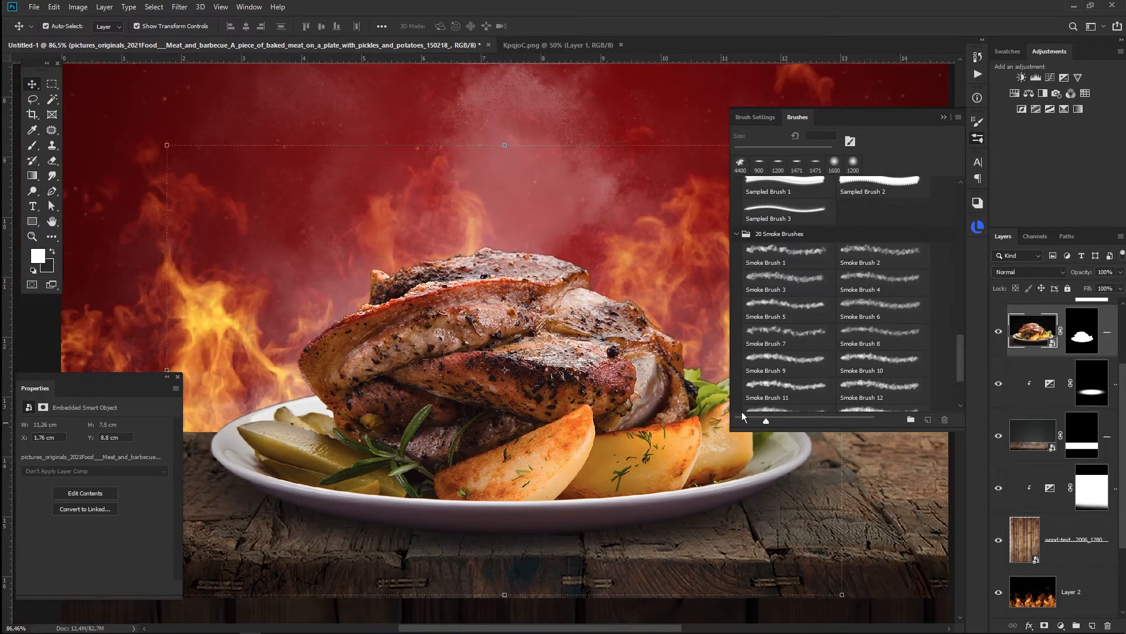
click(1085, 338)
click(51, 178)
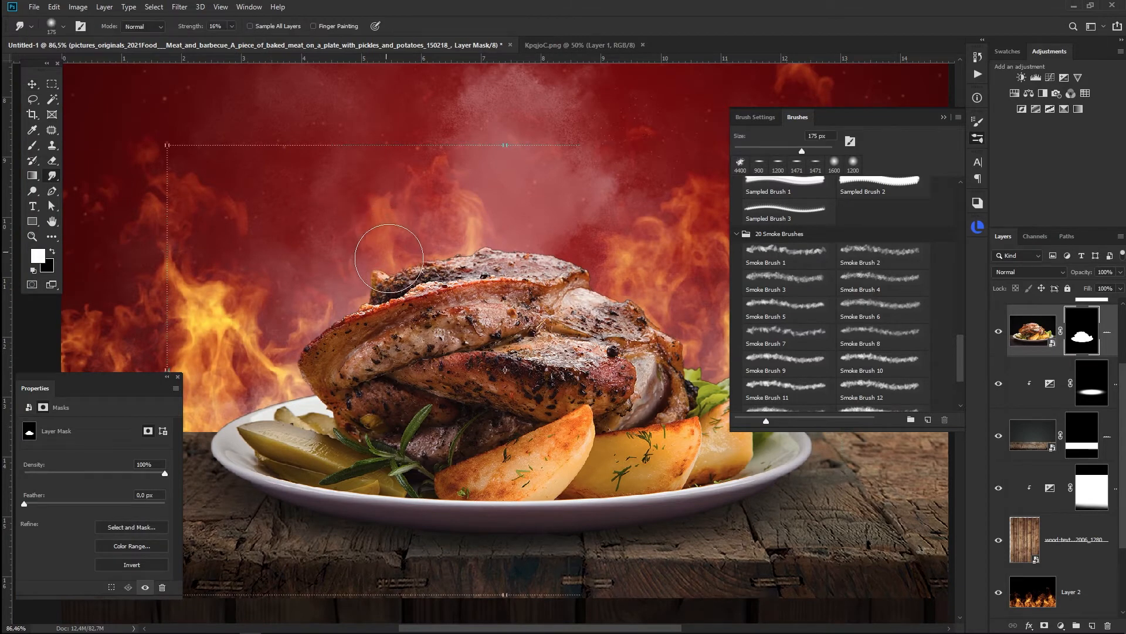
mouse_move(489, 211)
mouse_down()
mouse_move(599, 239)
mouse_move(620, 275)
mouse_move(603, 279)
mouse_move(661, 298)
mouse_up()
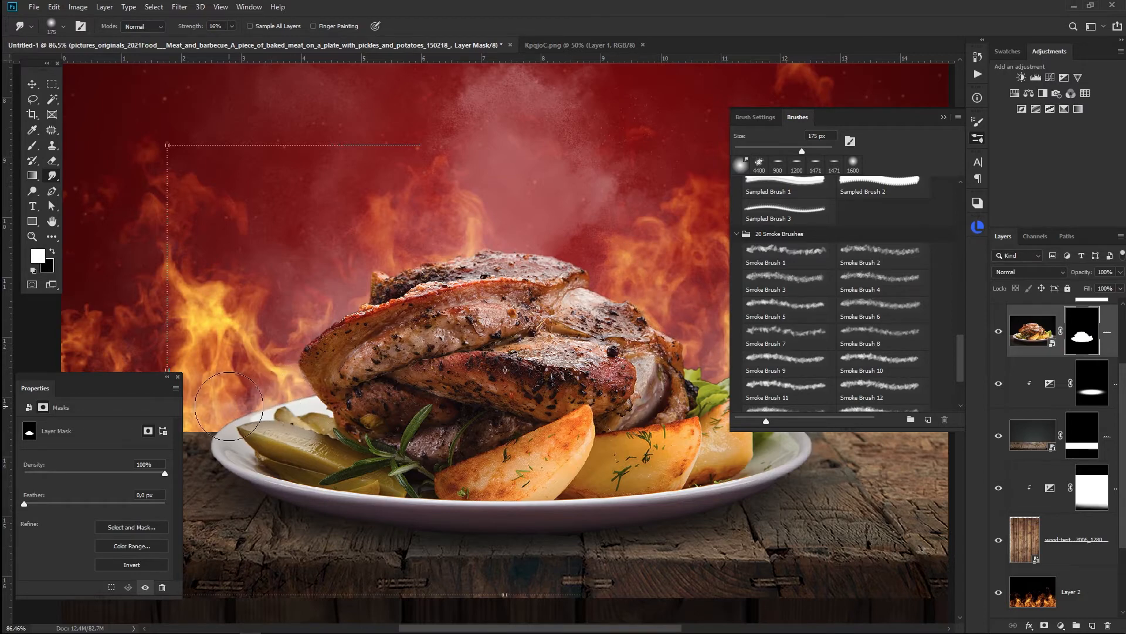
click(943, 118)
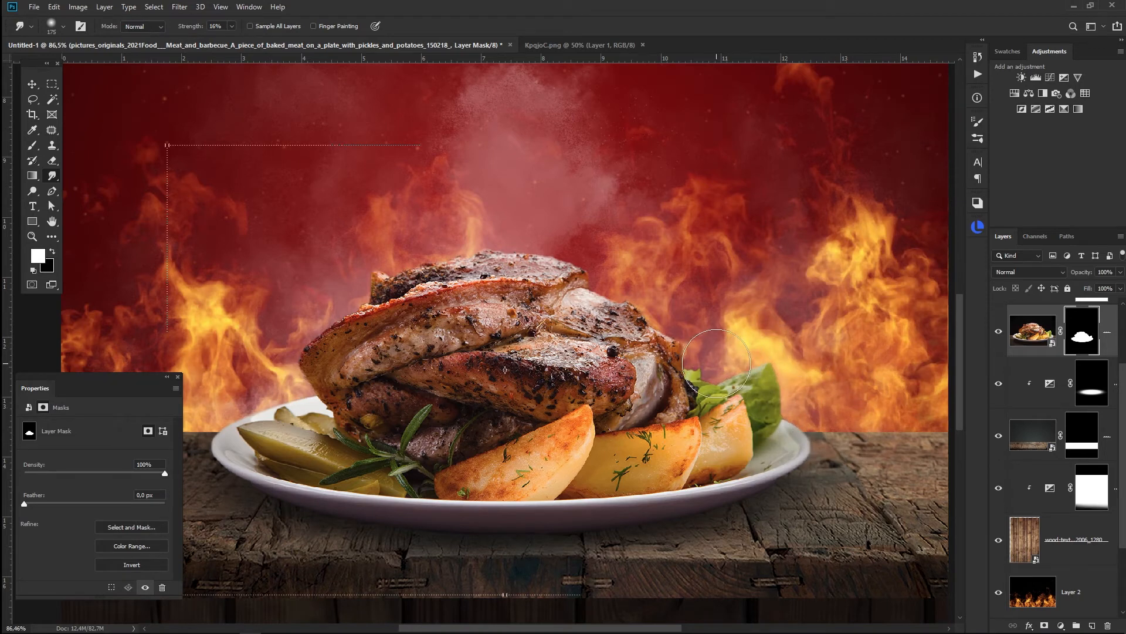
key(ctrl+d)
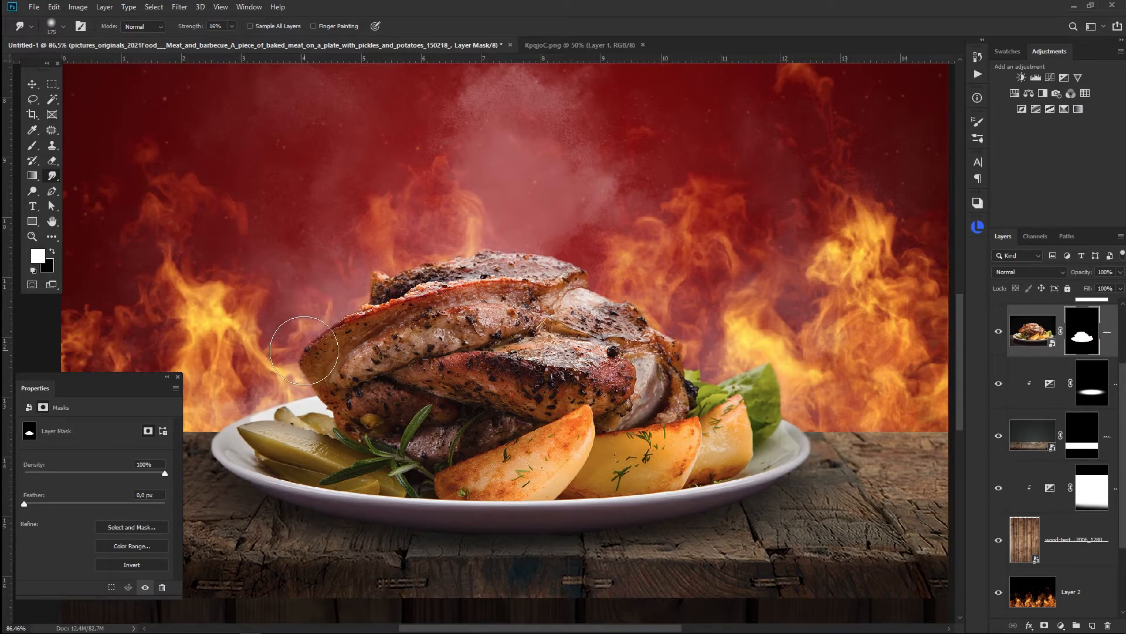
click(33, 84)
Step: Add a clipped Color Balance directly above the meat layer, with midtones at cyan-red +80, magenta-green -17 and yellow-blue +35
scroll(1120, 345, up, 3)
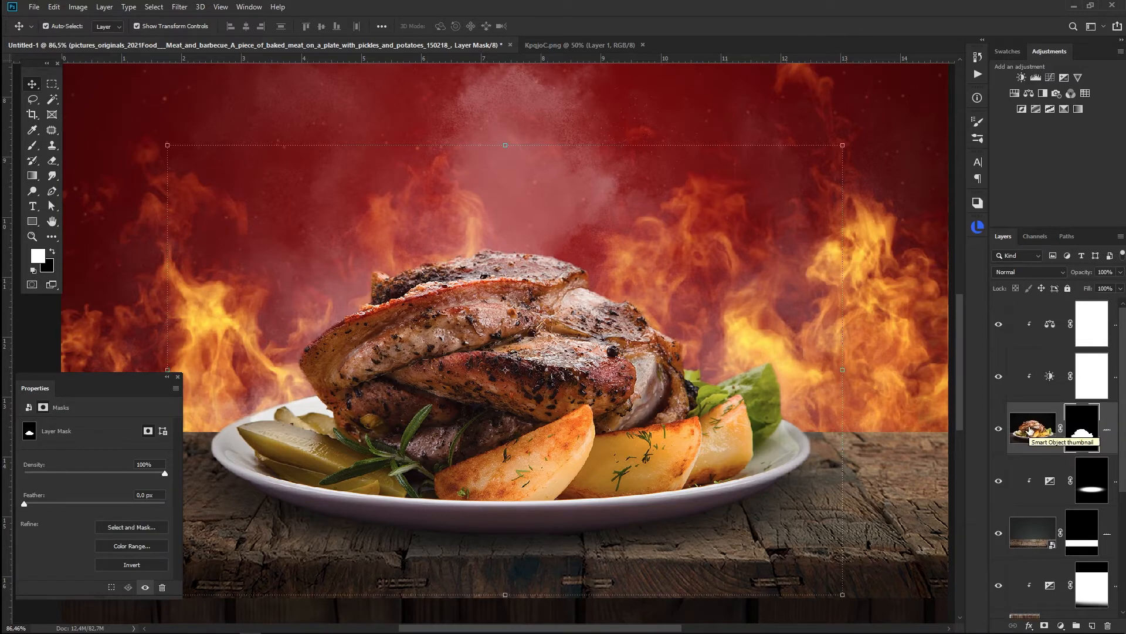
click(1061, 626)
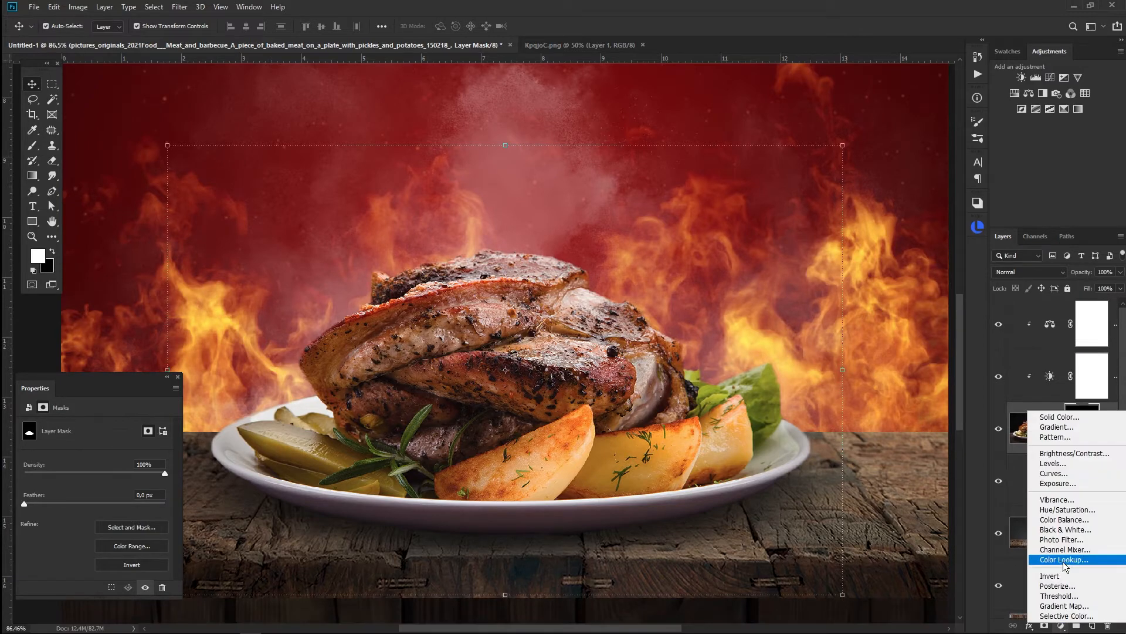
click(1064, 520)
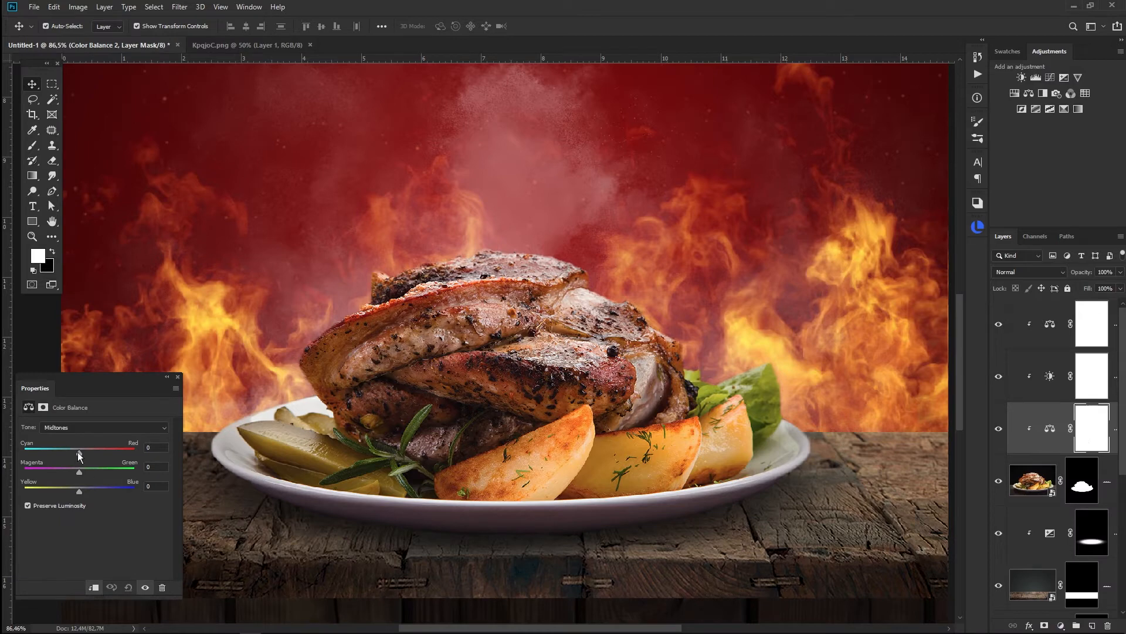
drag(92, 452, 98, 492)
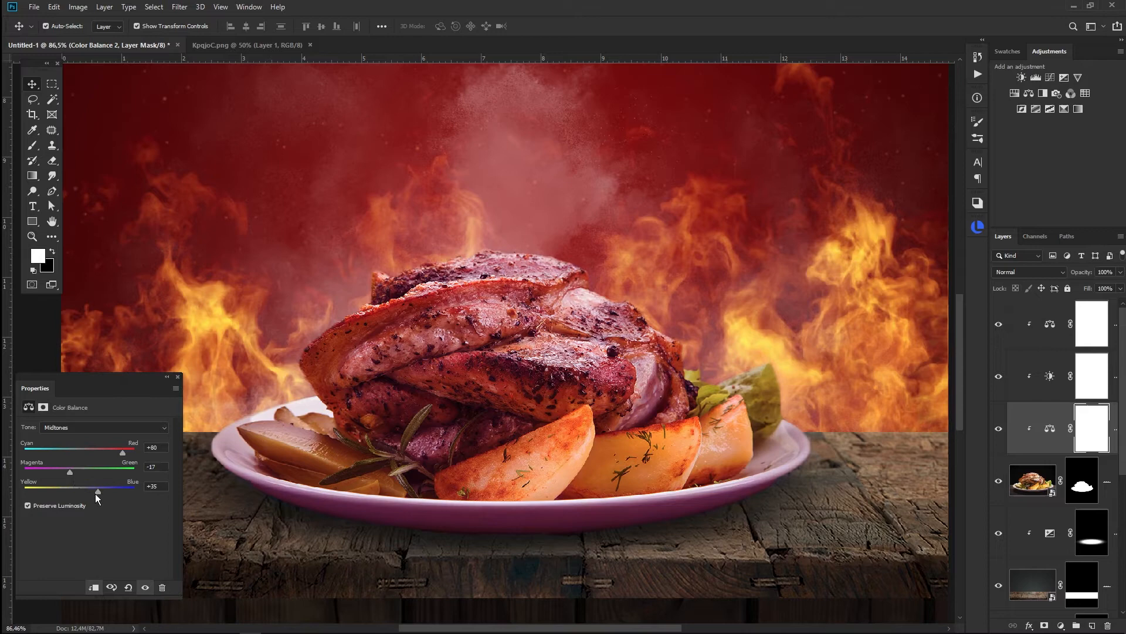
Step: Invert the new Color Balance mask to black and choose the Soft Round brush at 400 px
click(1091, 437)
key(ctrl+i)
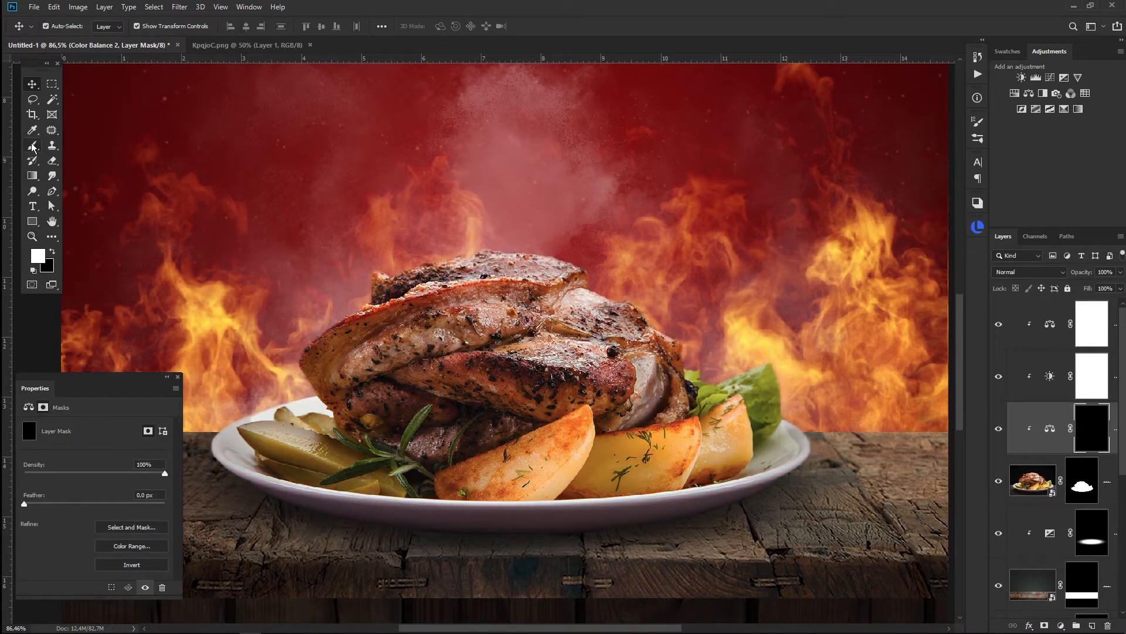
click(33, 147)
click(977, 121)
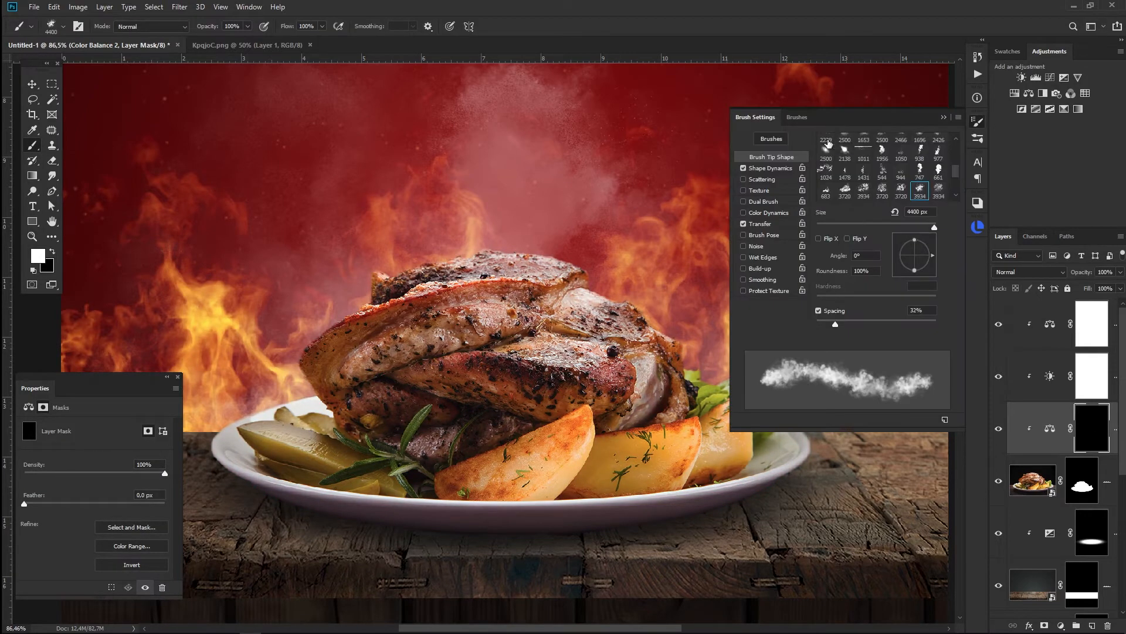
click(793, 139)
drag(961, 369, 960, 205)
click(786, 204)
key(bracketleft)
key(bracketleft)
key(bracketleft)
key(bracketleft)
key(bracketleft)
key(bracketleft)
key(bracketleft)
key(bracketleft)
key(bracketleft)
key(bracketleft)
key(bracketleft)
key(bracketleft)
key(bracketleft)
key(bracketleft)
key(bracketleft)
key(bracketleft)
key(bracketleft)
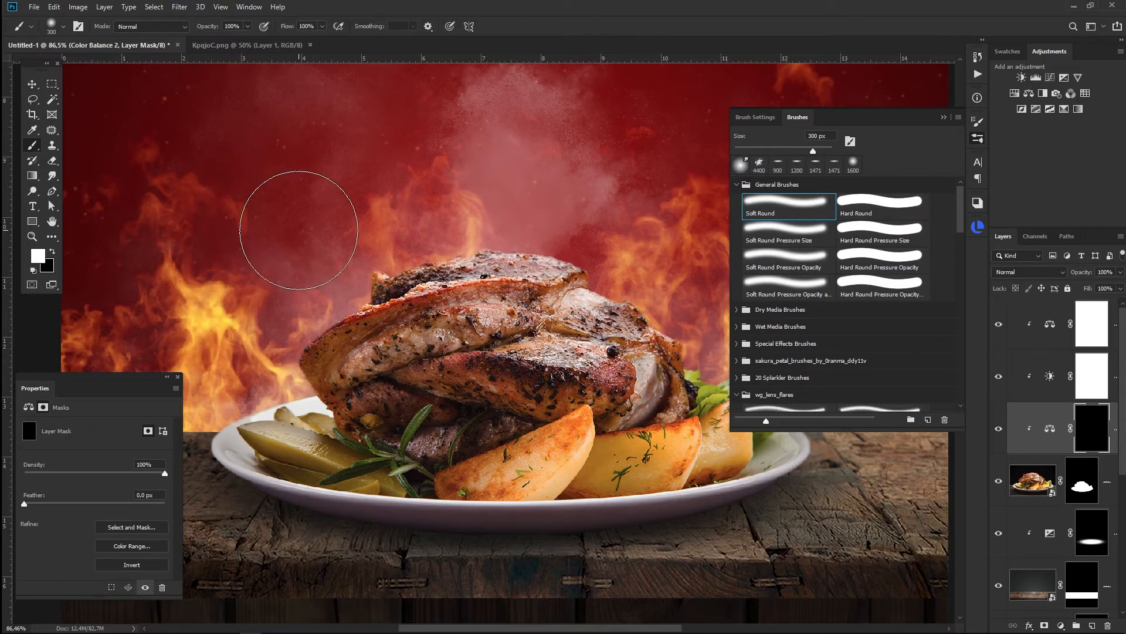
key(bracketright)
Step: Paint white on the Color Balance mask along the meat's upper contour to add a reddish glow there
mouse_move(504, 158)
mouse_down()
mouse_move(490, 185)
mouse_move(600, 204)
mouse_move(680, 240)
mouse_move(666, 264)
mouse_up()
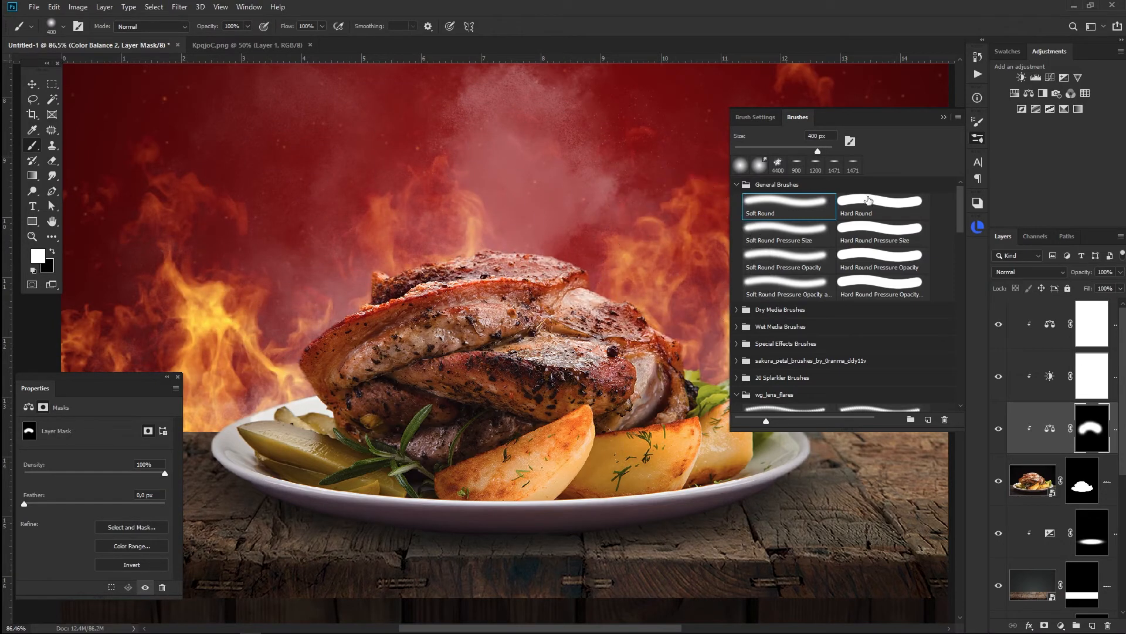
click(943, 118)
mouse_move(867, 389)
mouse_down()
mouse_move(334, 342)
mouse_move(212, 359)
mouse_up()
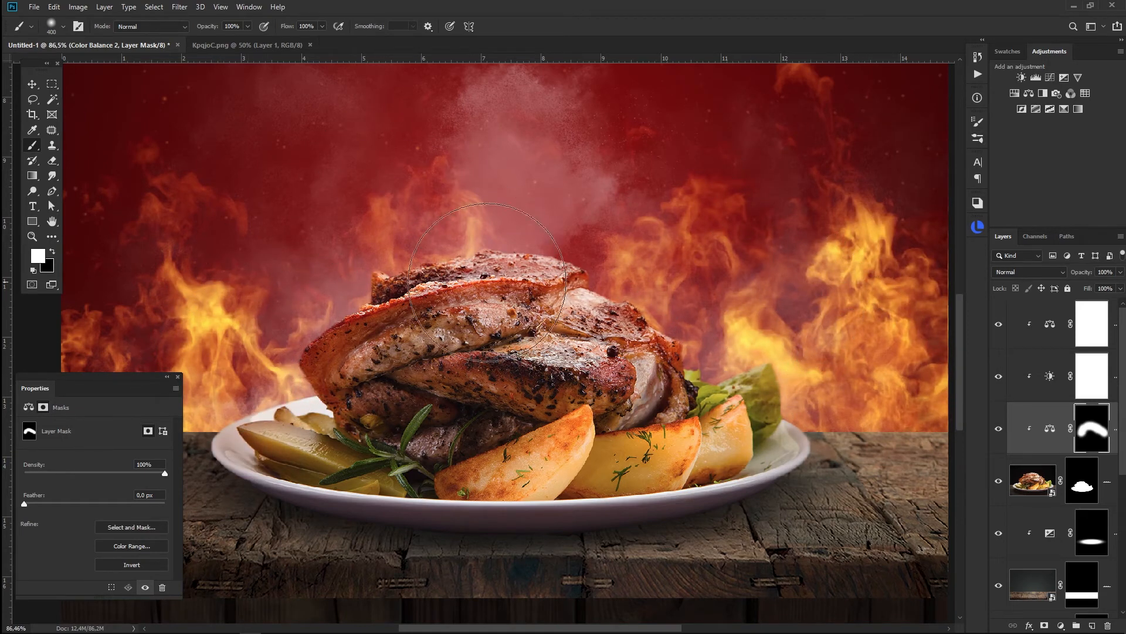
click(33, 84)
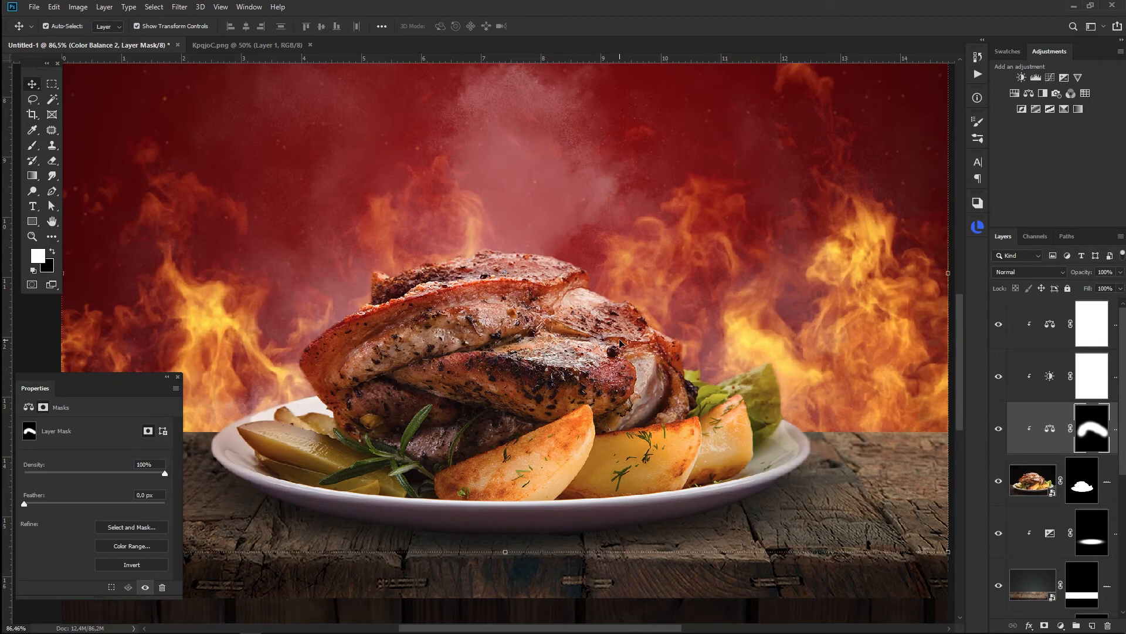
key(ctrl+minus)
key(ctrl+minus)
key(ctrl+minus)
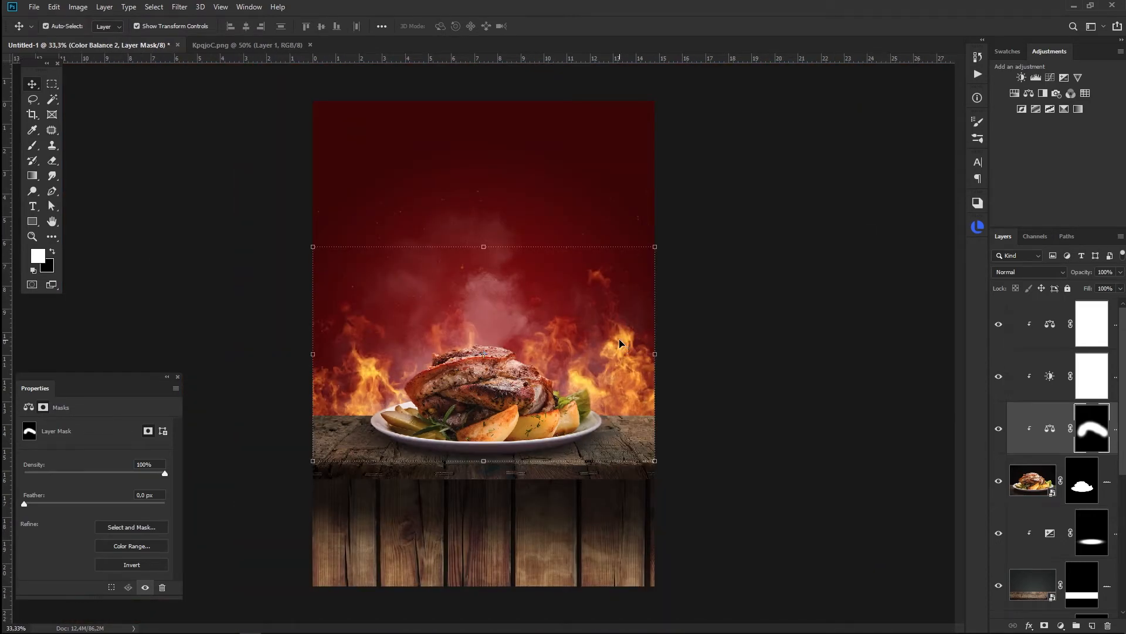
click(781, 387)
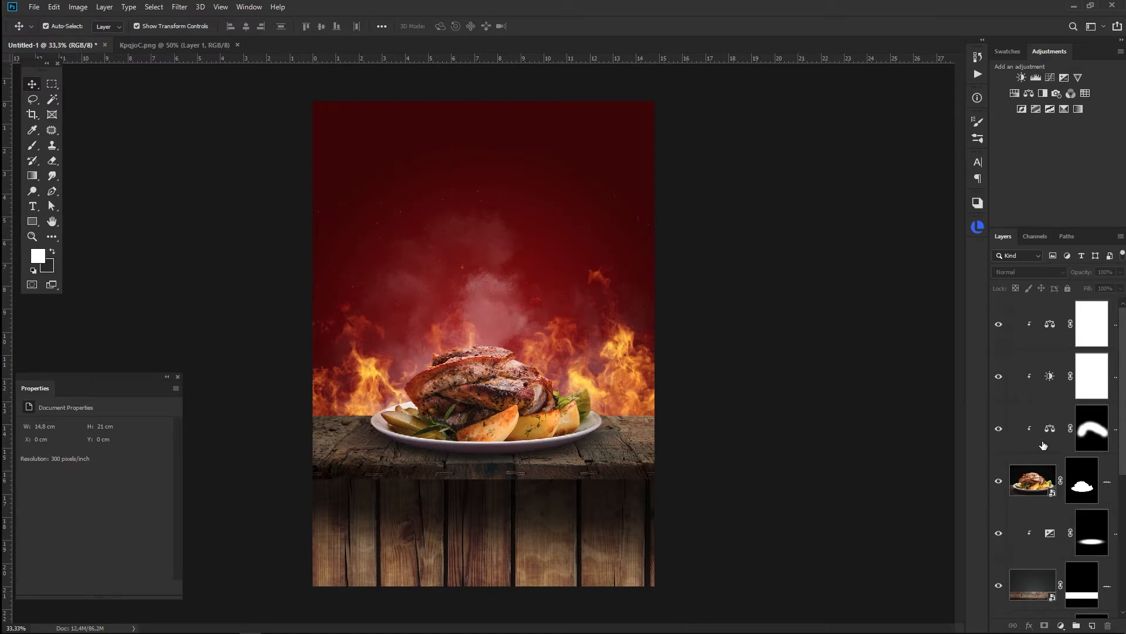
scroll(1033, 483, down, 5)
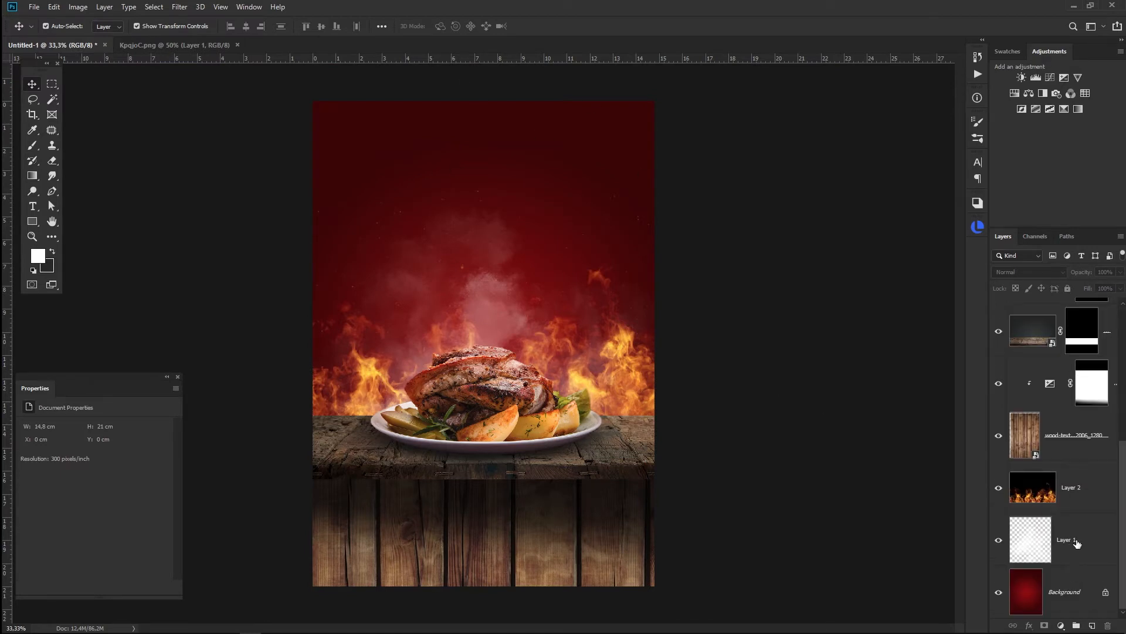
scroll(1084, 528, up, 5)
click(1062, 324)
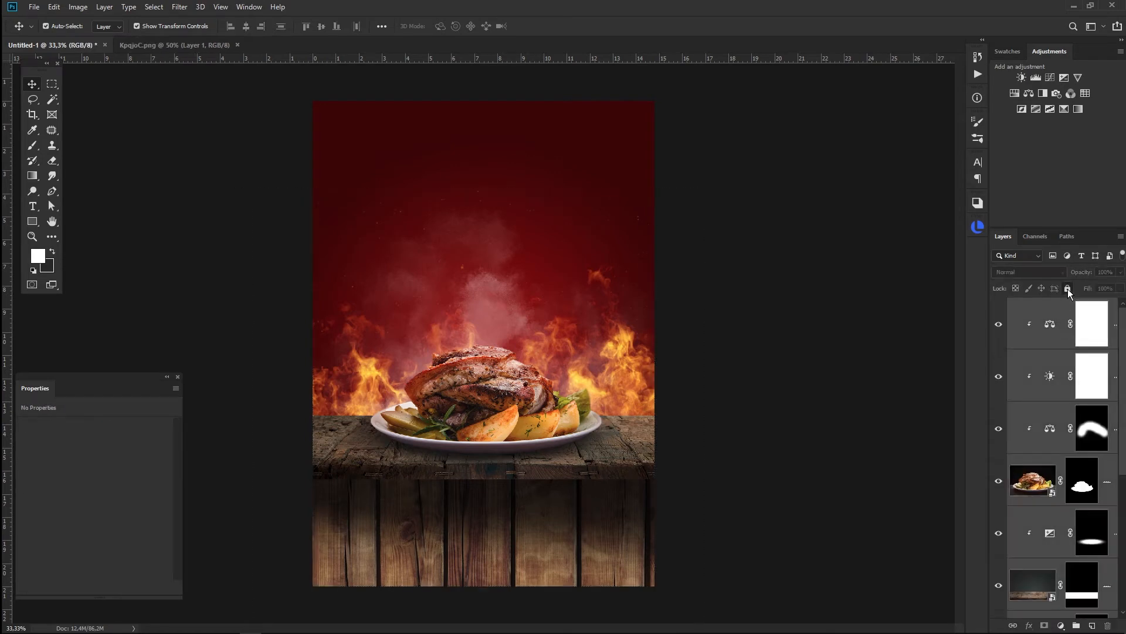
click(785, 394)
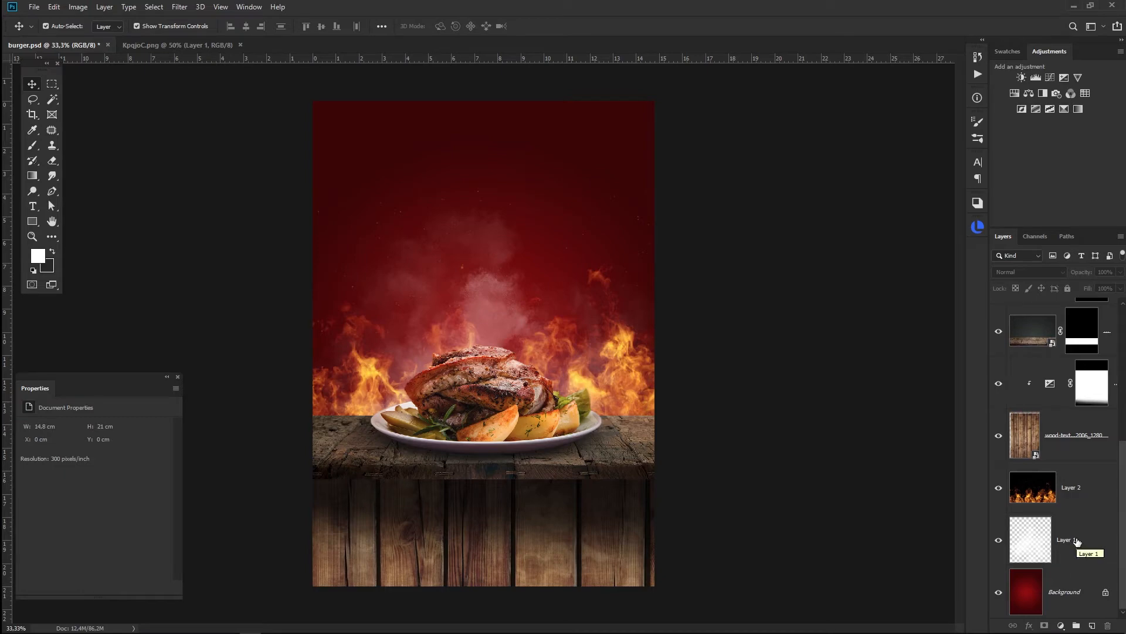
click(1084, 496)
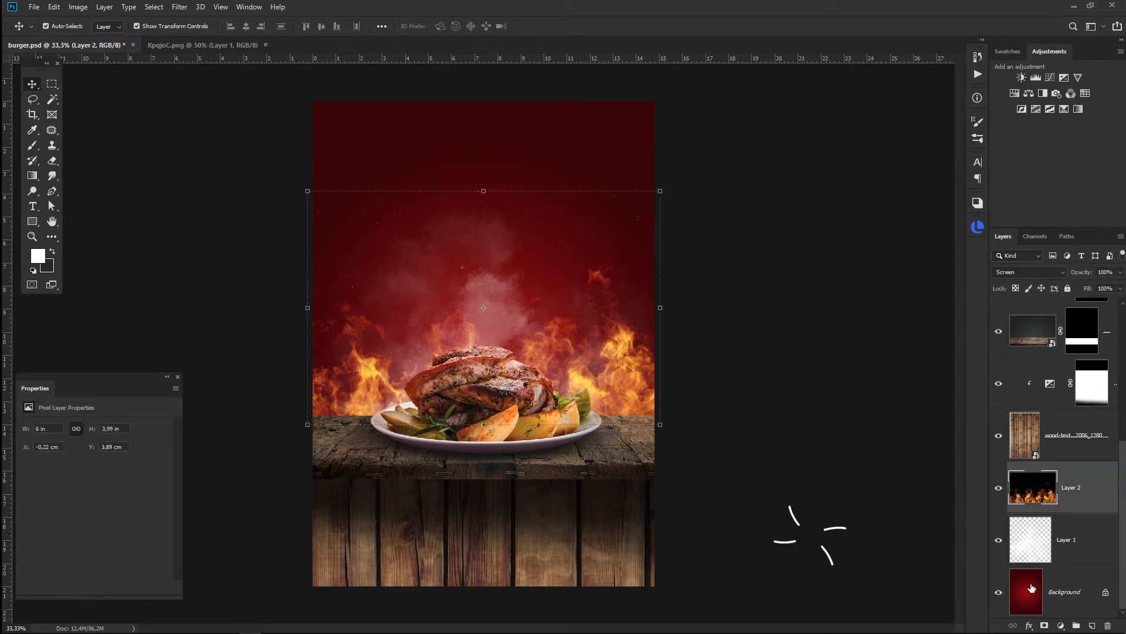
click(34, 7)
click(76, 231)
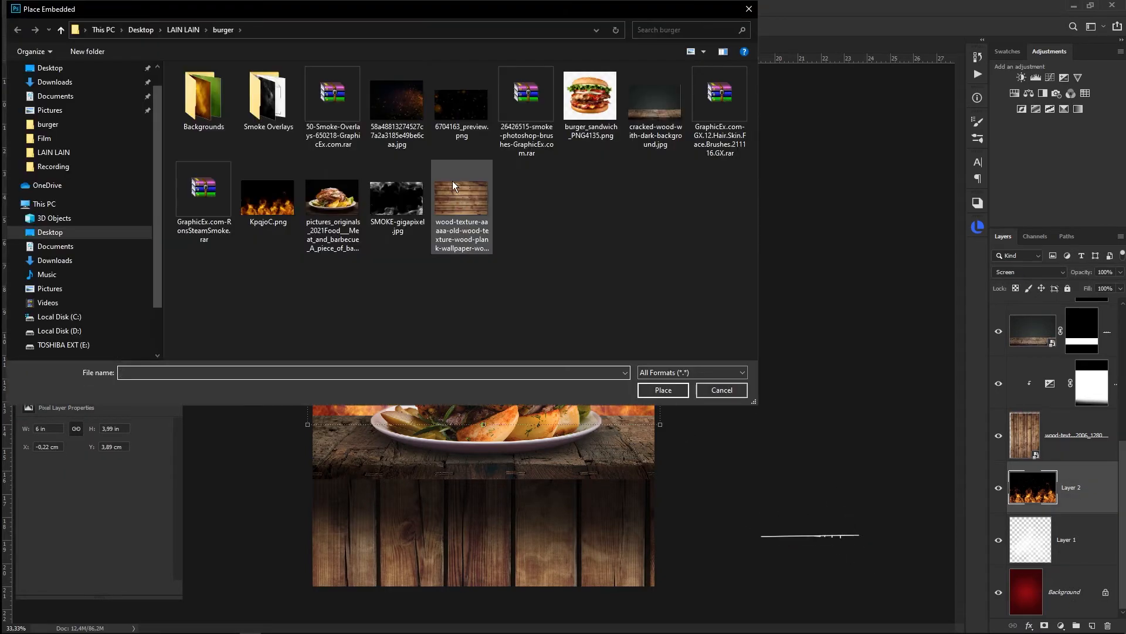
double_click(477, 196)
drag(661, 211, 603, 560)
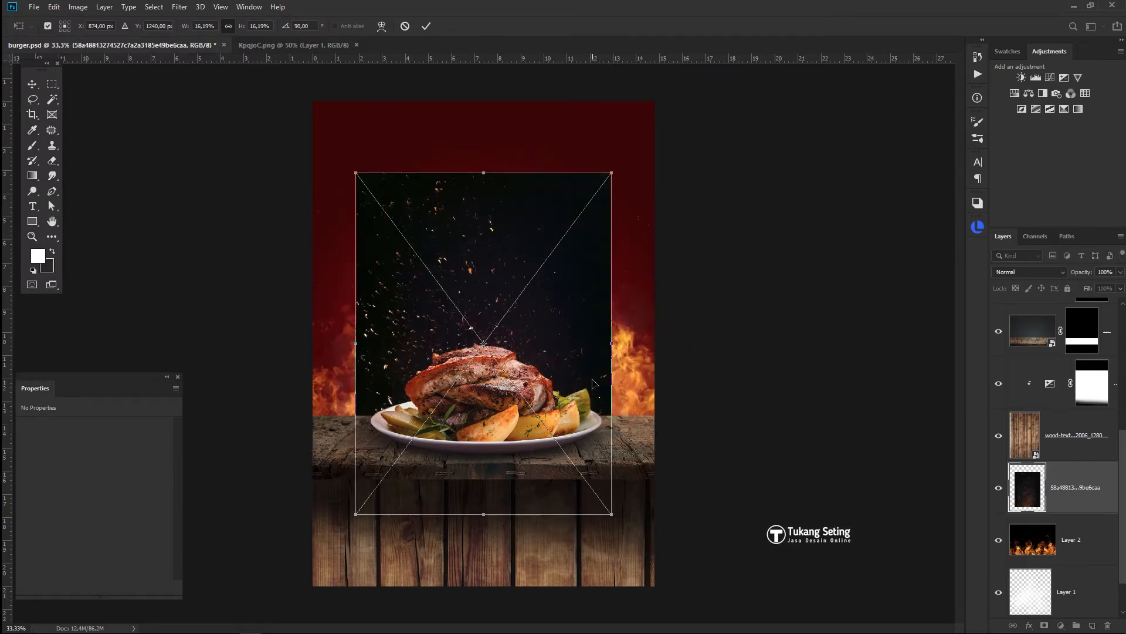
drag(611, 172, 674, 96)
drag(595, 187, 617, 189)
key(Return)
Step: Set the sparks layer's blend mode to Screen, add a white layer mask and get the 400 px brush ready
click(1013, 273)
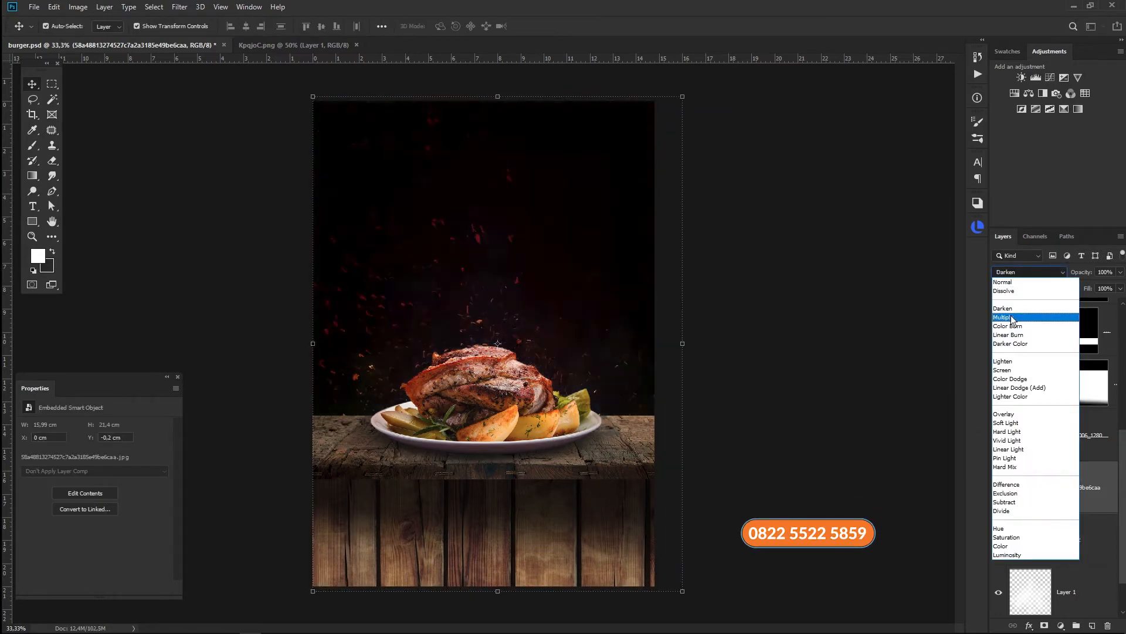
click(1015, 366)
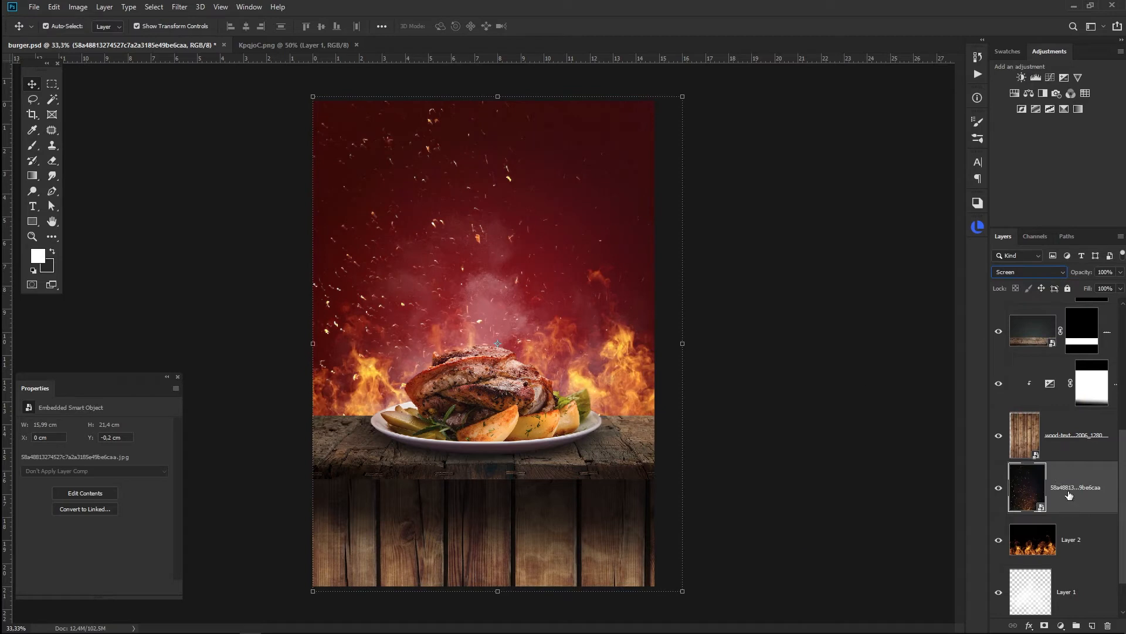
click(1045, 626)
key(b)
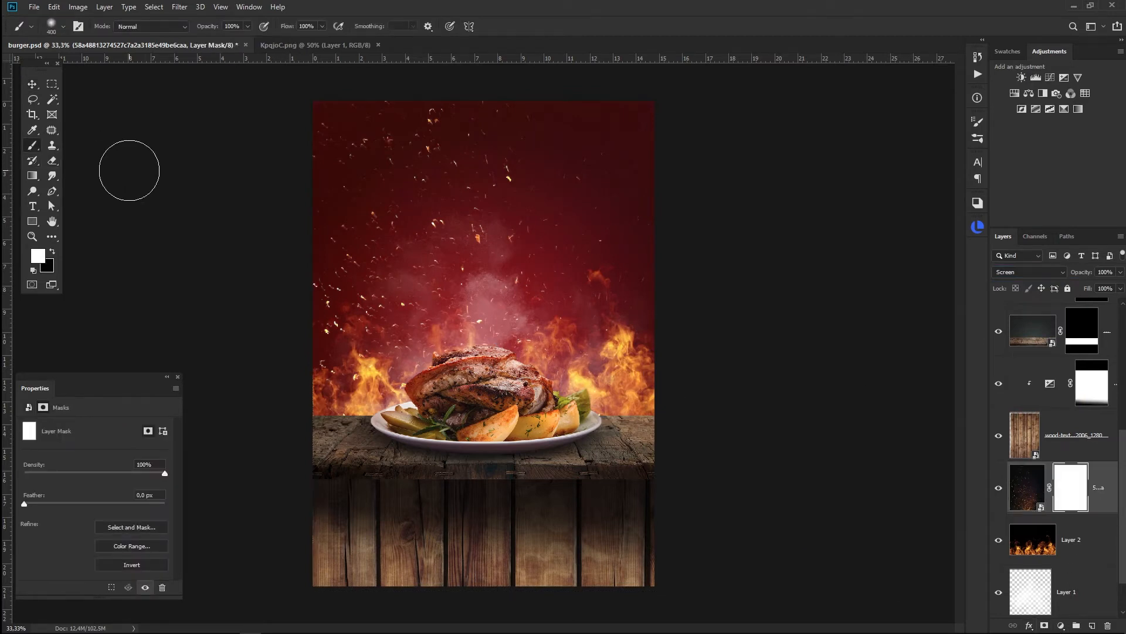
Step: Enlarge the brush to 1600 px and paint black over the upper part of the sparks layer's mask
key(ctrl+minus)
key(bracketright)
key(bracketright)
key(bracketright)
key(bracketright)
key(bracketright)
key(bracketright)
key(bracketright)
key(bracketright)
key(bracketright)
key(bracketright)
key(bracketright)
key(bracketright)
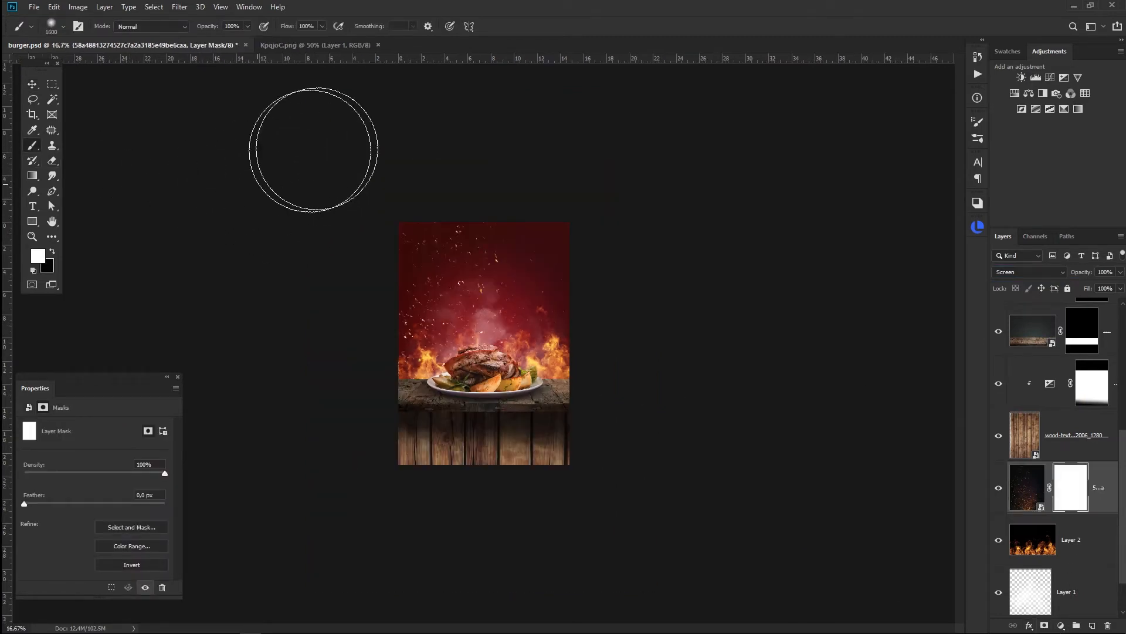
click(52, 251)
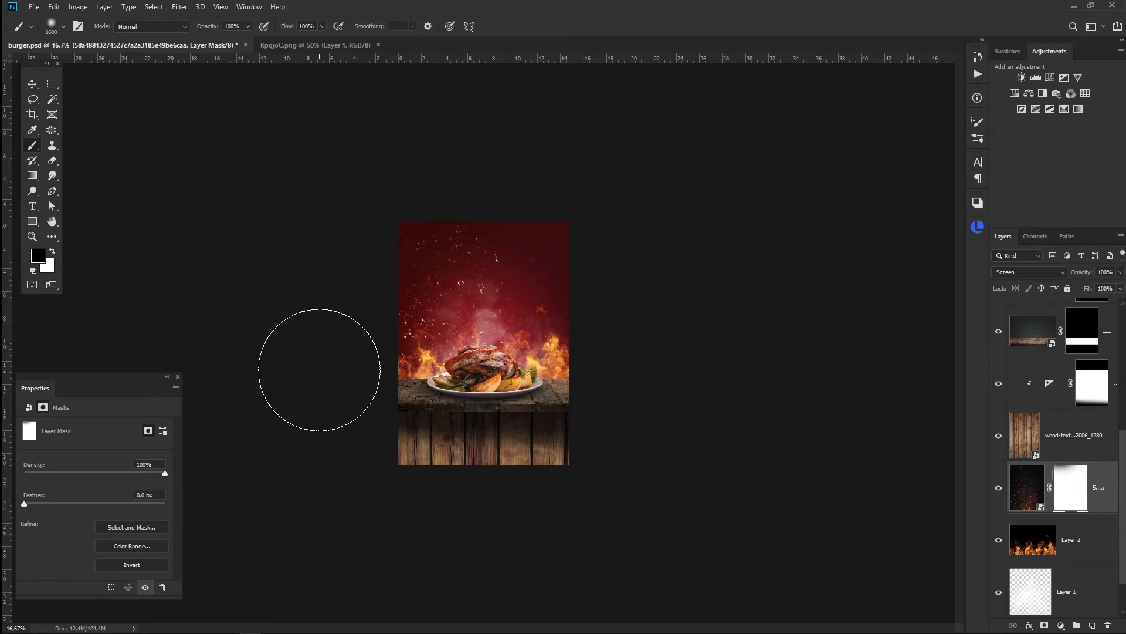
Step: Invert the sparks layer's mask and paint white across the flames and smoke to reveal sparks only there
key(ctrl+i)
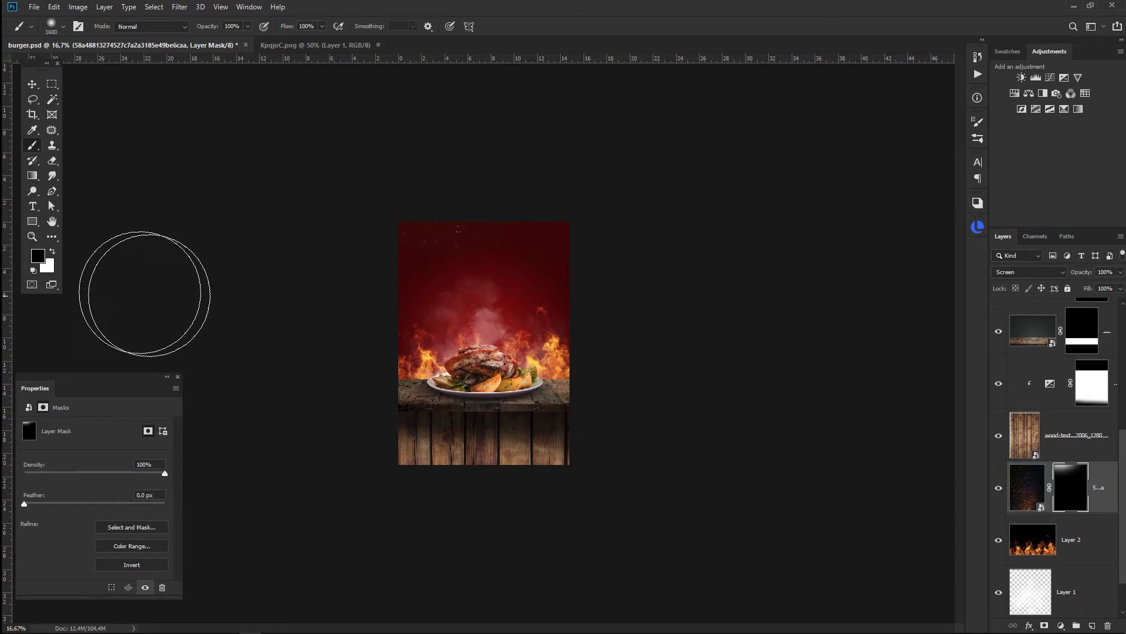
click(54, 252)
mouse_move(404, 367)
mouse_down()
mouse_move(495, 292)
mouse_move(548, 356)
mouse_move(477, 352)
mouse_up()
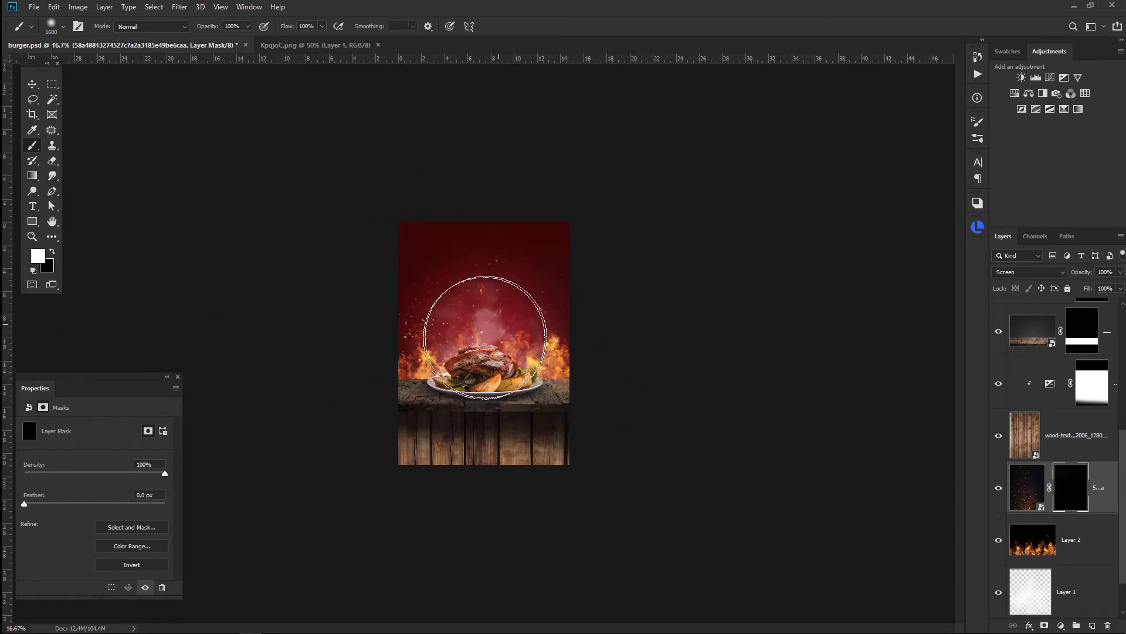
click(32, 84)
click(675, 381)
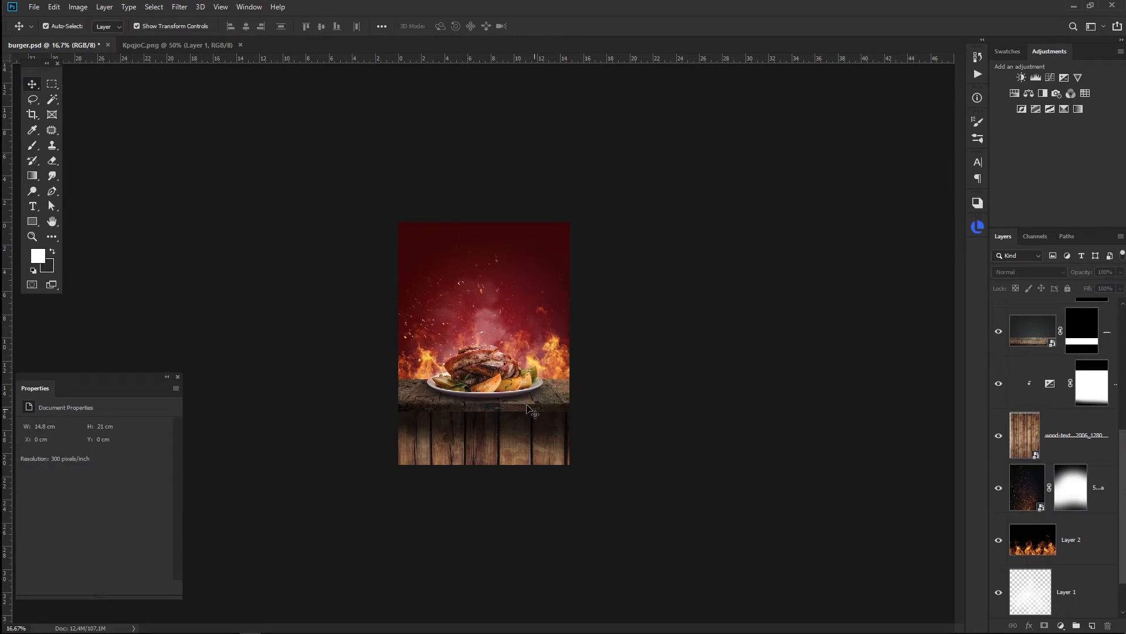
Step: Bring the sparks layer to the top of the layer stack and enlarge it to about 17.59 × 23.53 cm
drag(1055, 512, 1037, 311)
drag(519, 418, 520, 387)
drag(571, 440, 603, 461)
key(Return)
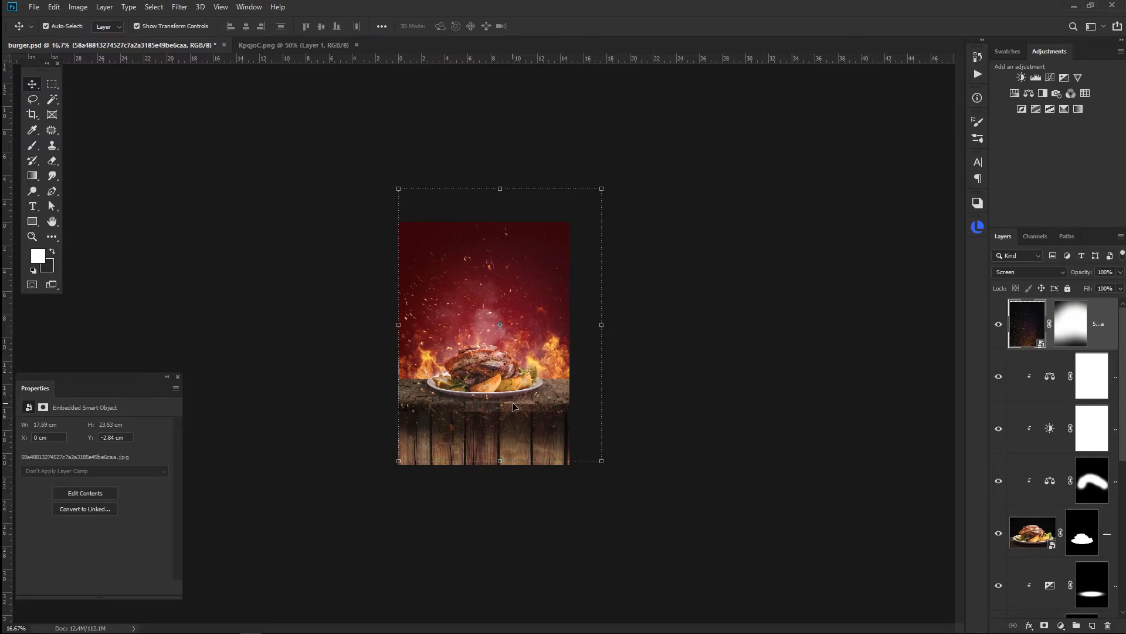
Step: Apply a slightly increased Gaussian Blur to the topmost sparks layer
scroll(489, 385, up, 5)
click(179, 6)
mouse_move(194, 140)
click(346, 184)
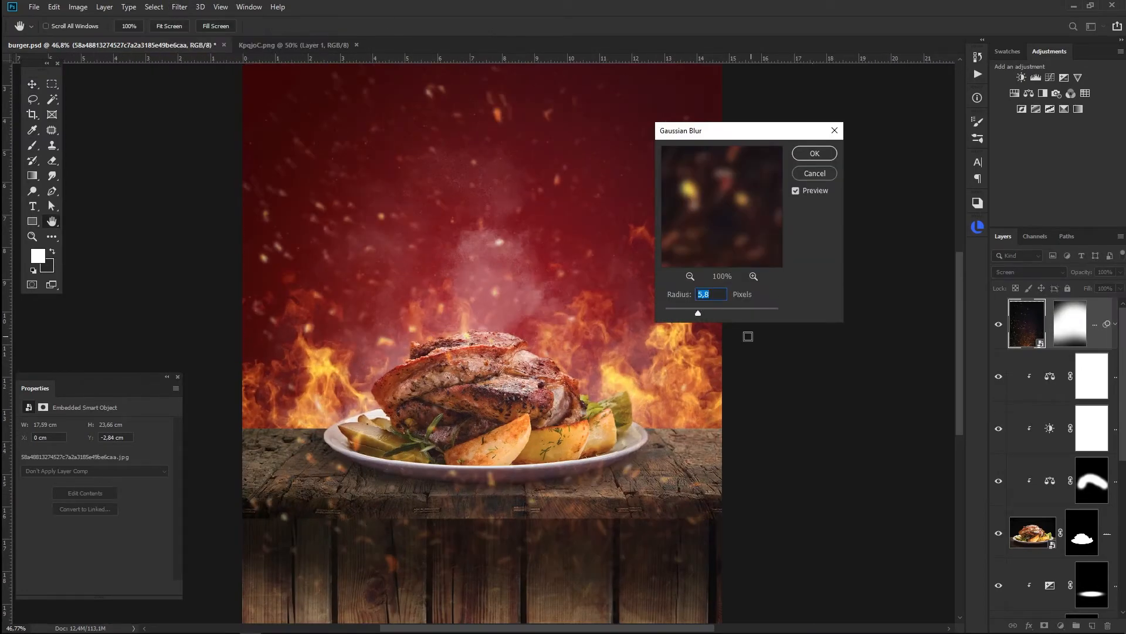
drag(698, 314, 704, 311)
click(815, 154)
Step: Embed 6704163_preview.png above the flame layer with Screen blending, and show the guides
scroll(1085, 538, down, 5)
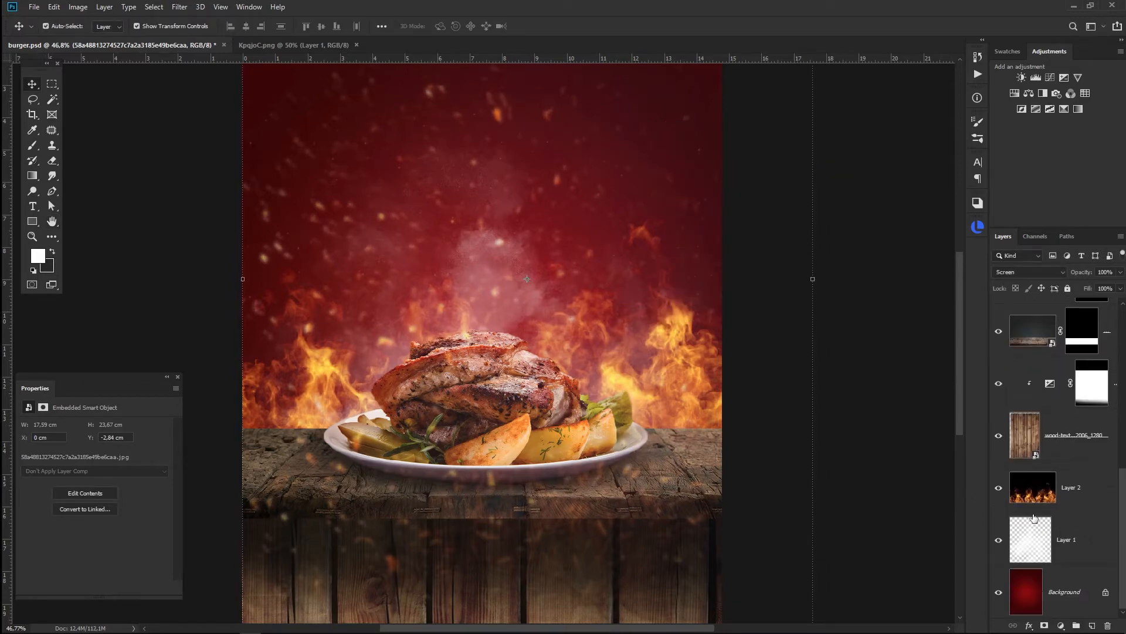
click(1087, 489)
click(34, 7)
click(68, 223)
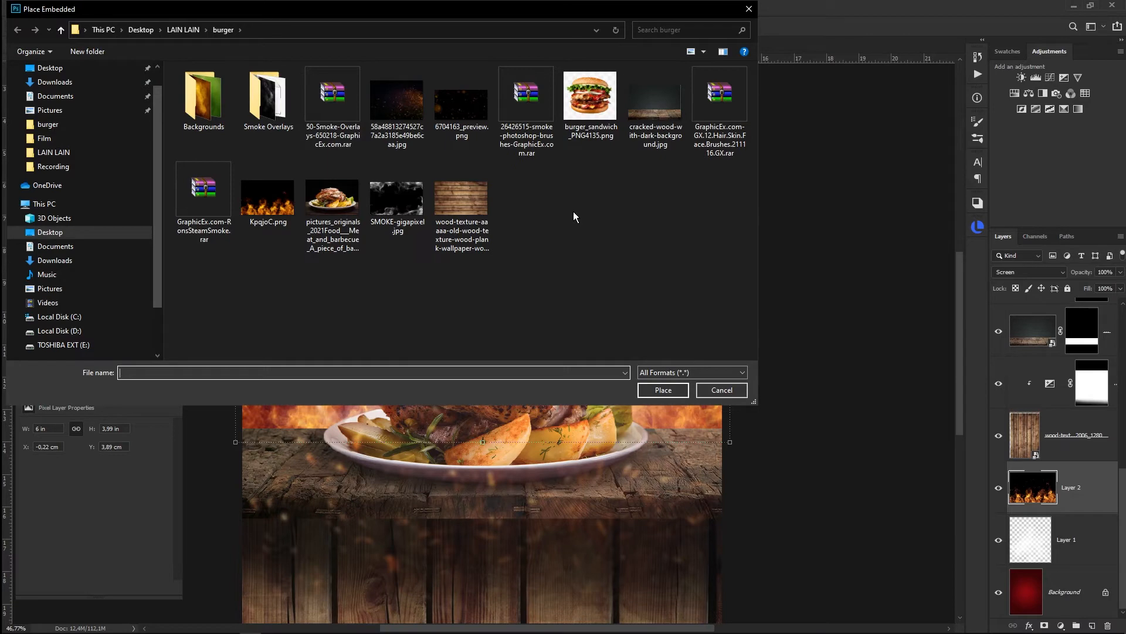
double_click(467, 114)
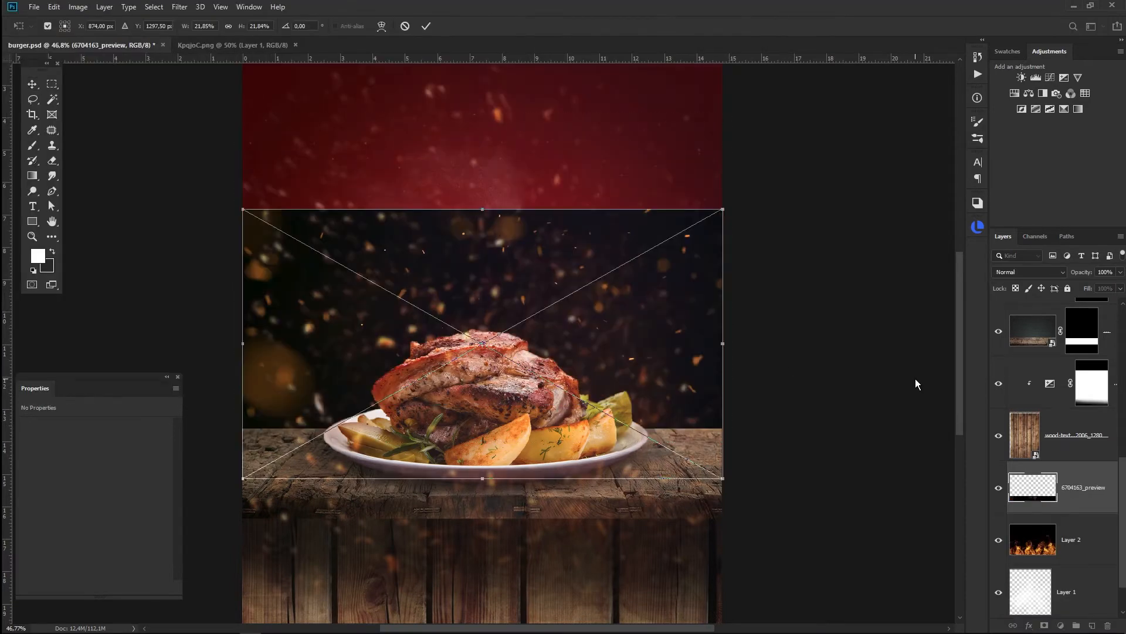
click(1030, 271)
click(1032, 380)
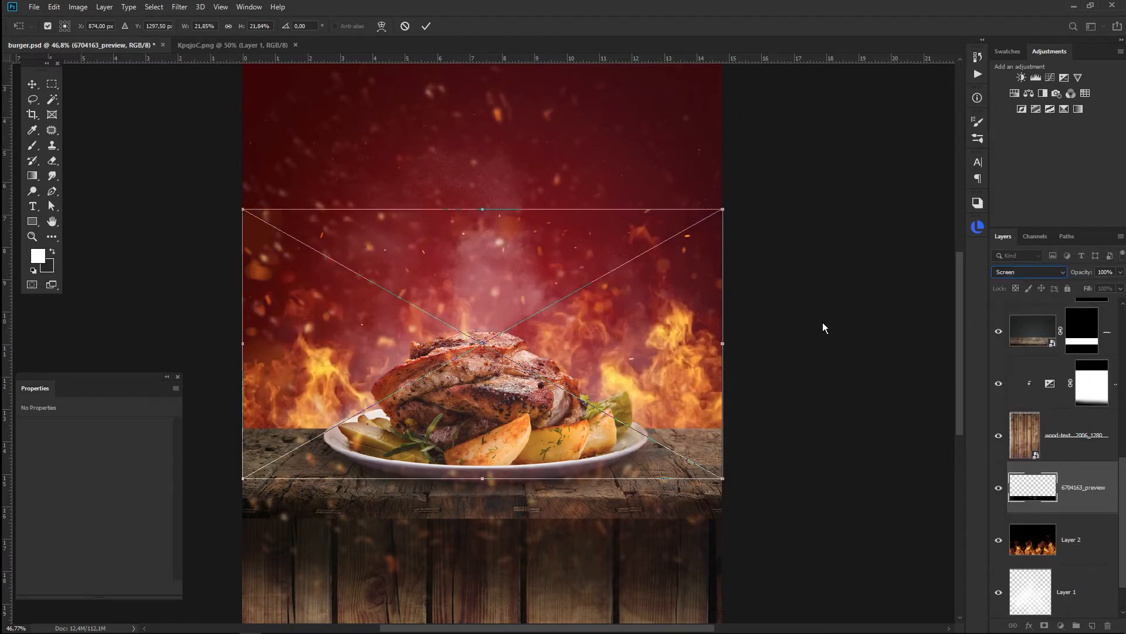
click(825, 289)
click(828, 255)
key(ctrl+;)
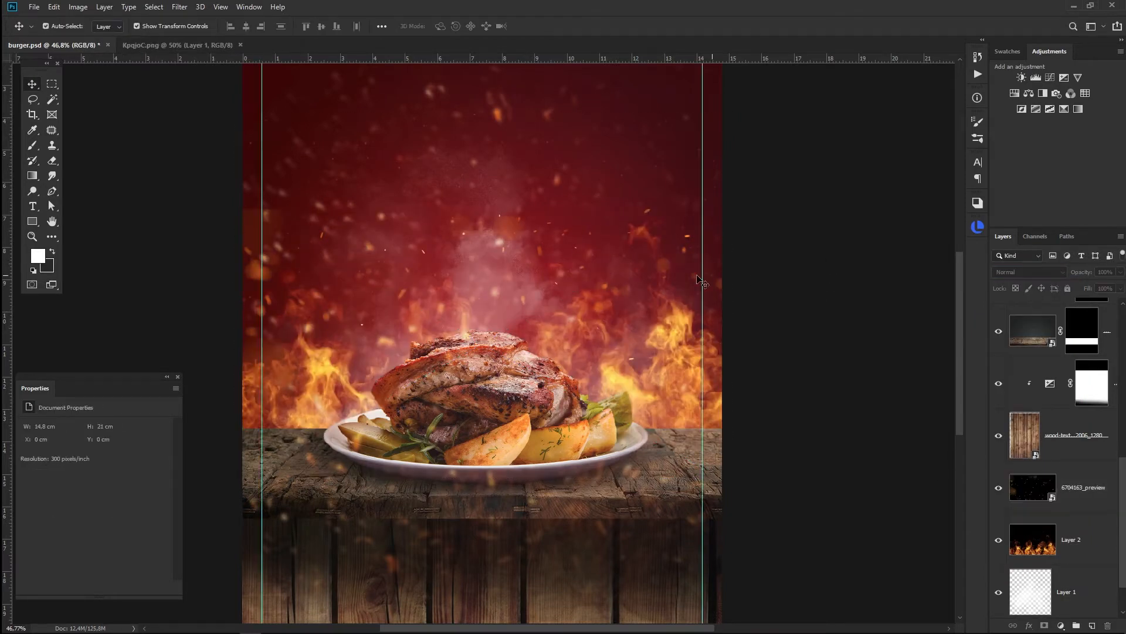
Step: Add a layer mask to the 6704163_preview layer and invert it to black, with the Brush tool ready
click(1078, 512)
click(1044, 625)
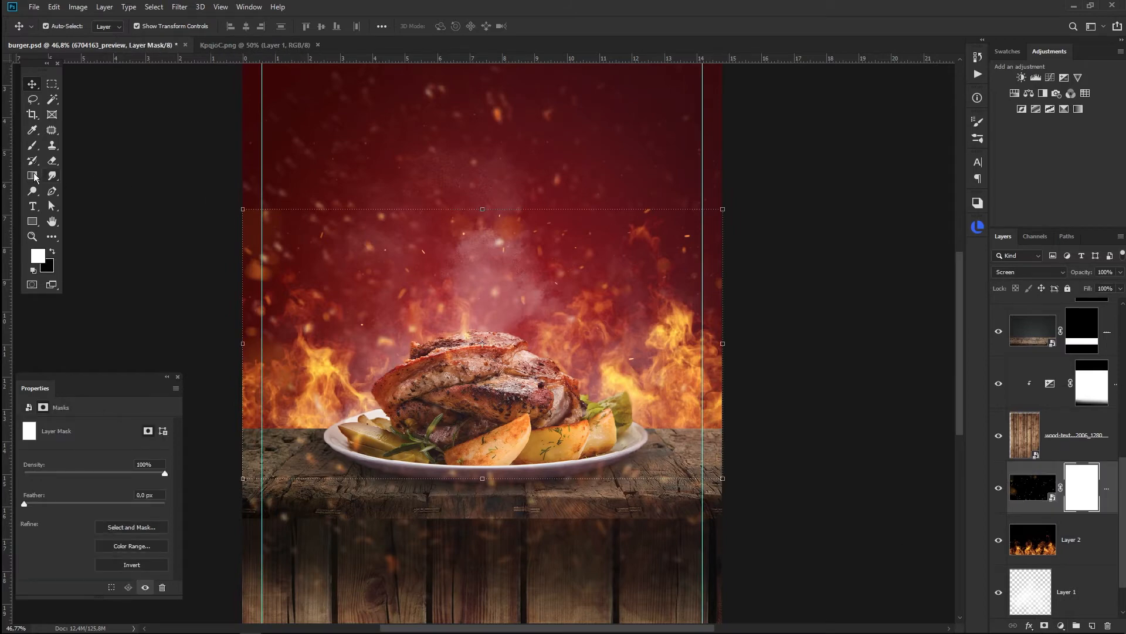
click(33, 145)
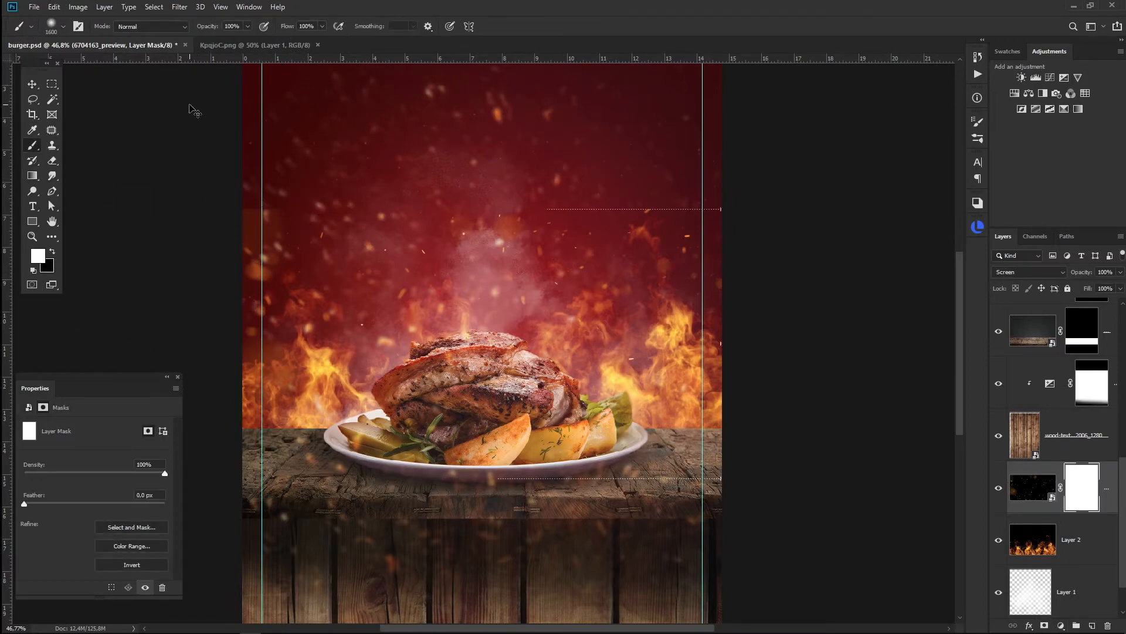
key(ctrl+i)
key(ctrl+minus)
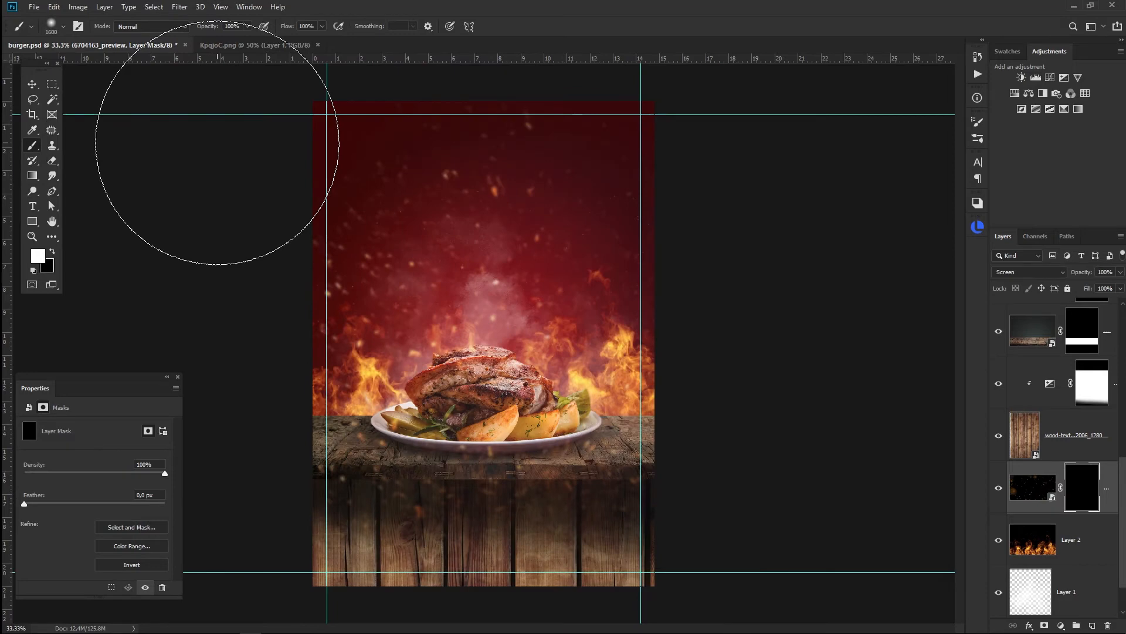
Step: Paint white on the 6704163_preview mask around the plate and flames, and reduce the brush to 900 px
click(460, 463)
click(493, 419)
click(558, 435)
key(bracketleft)
key(bracketleft)
key(bracketleft)
key(bracketleft)
key(bracketleft)
key(bracketleft)
key(bracketleft)
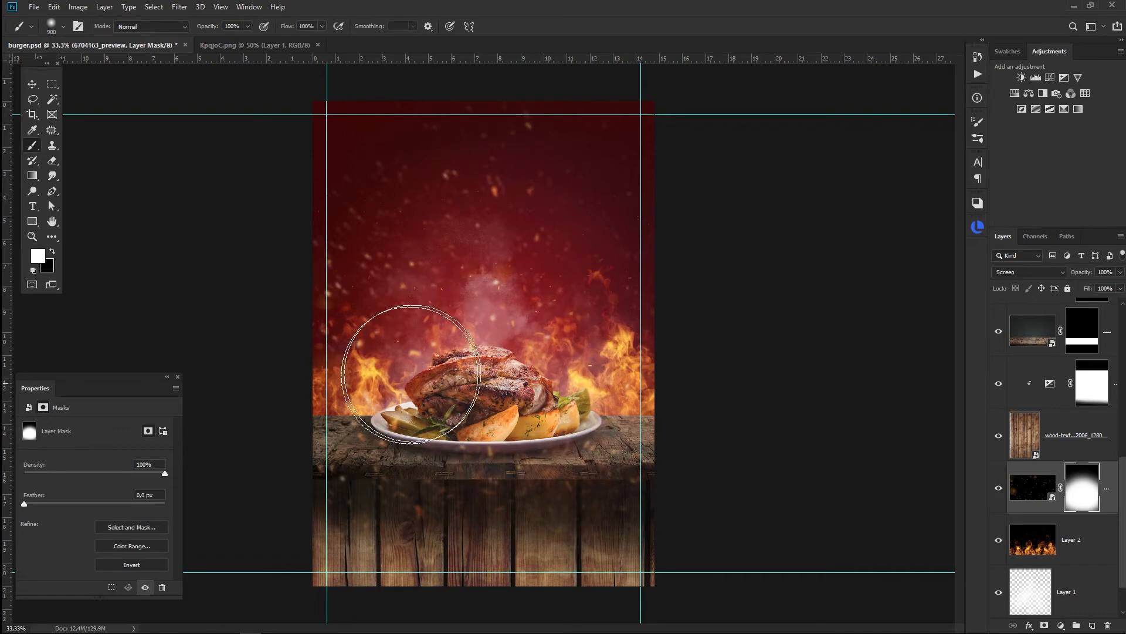
click(33, 84)
click(844, 375)
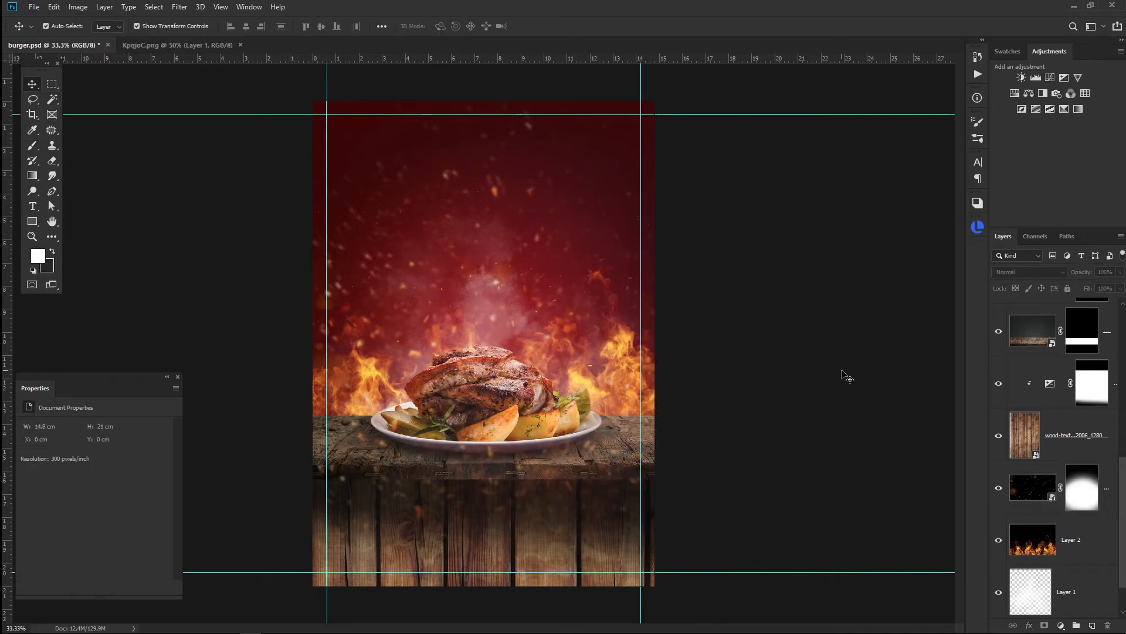
Step: Group every layer above the red Background, including Layer 1, into a locked group named background
key(ctrl+minus)
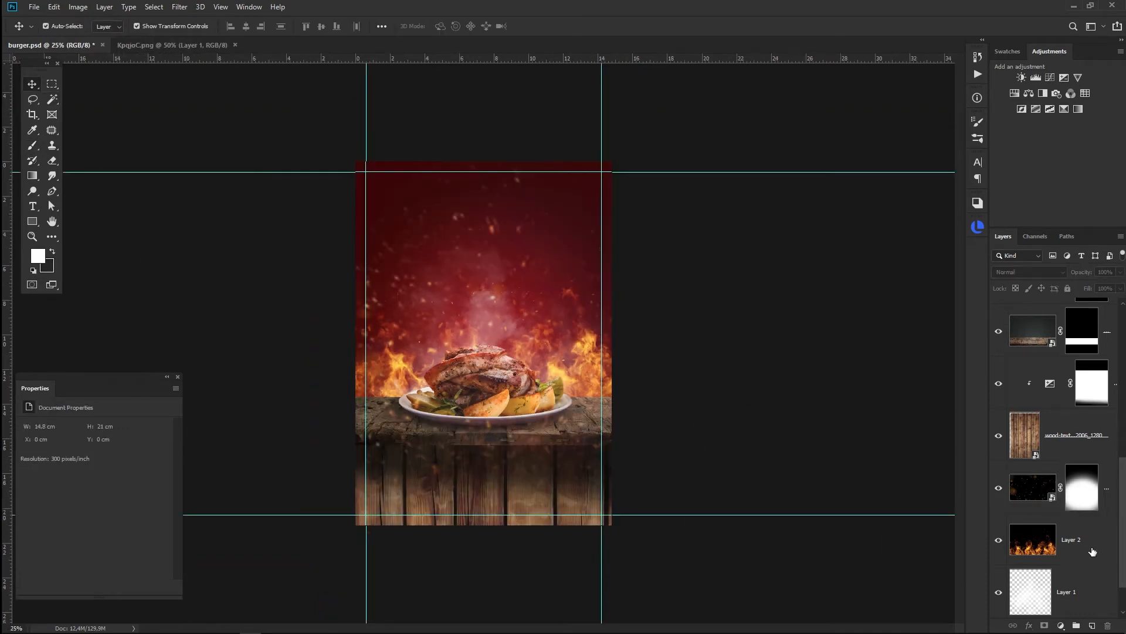
click(1084, 548)
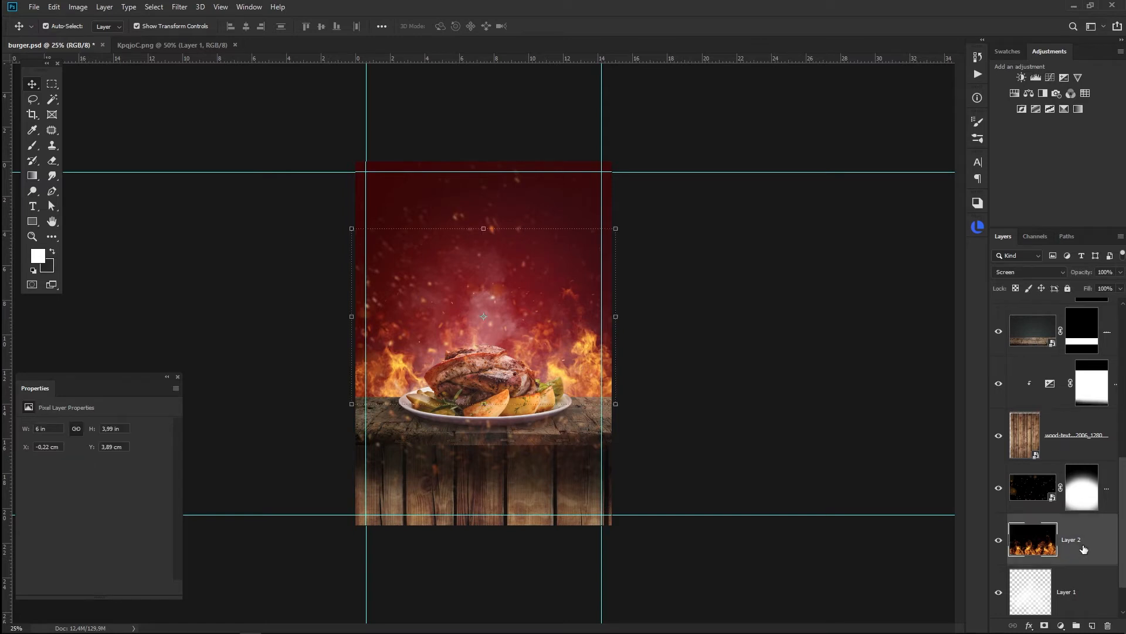
scroll(1083, 548, up, 4)
shift+click(1094, 341)
key(ctrl+g)
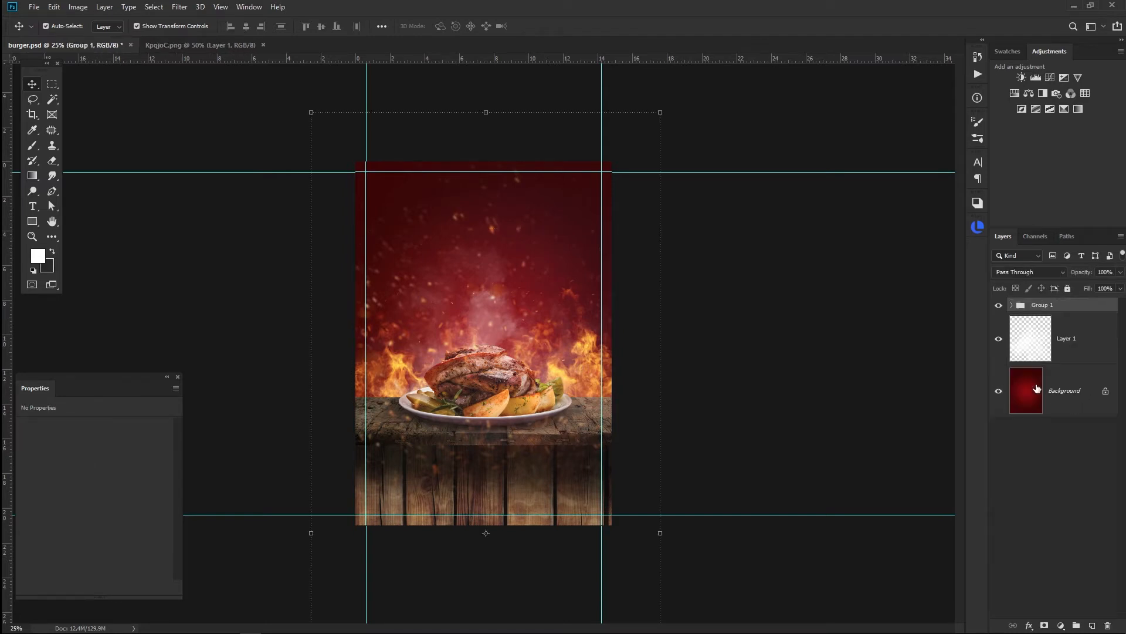
ctrl+click(1042, 309)
key(ctrl+z)
scroll(1076, 546, down, 5)
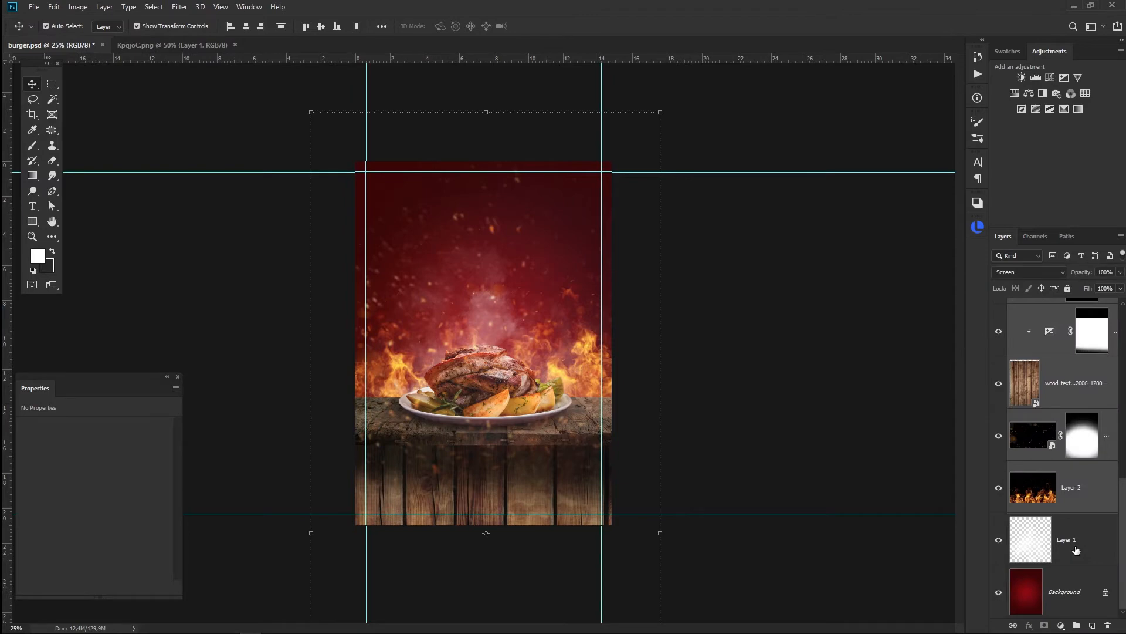
ctrl+click(1071, 547)
key(ctrl+g)
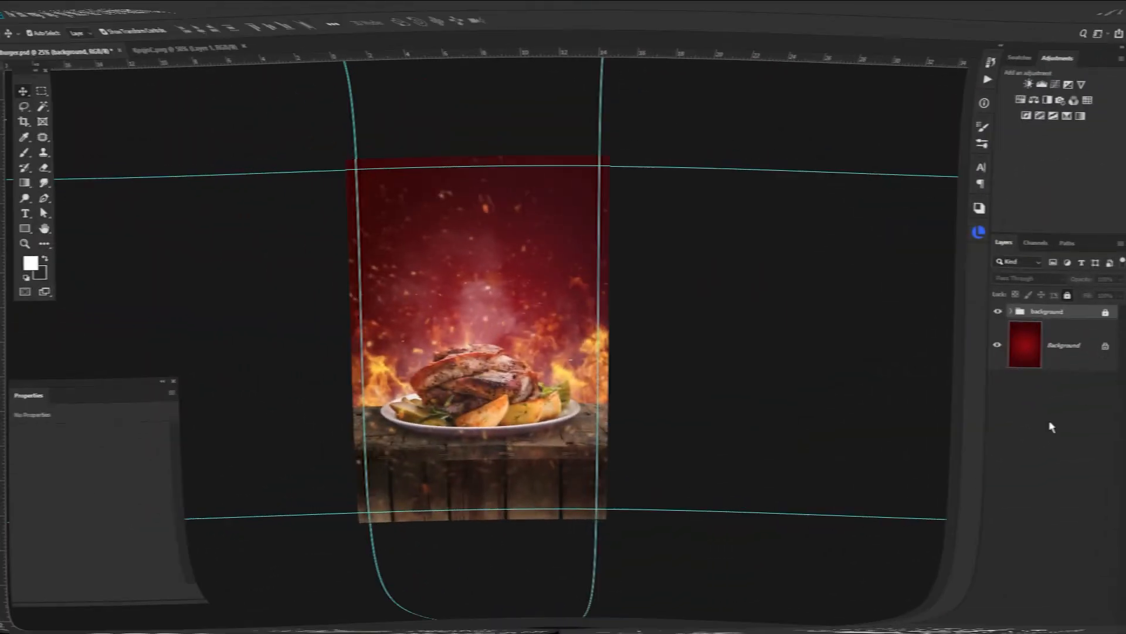
Step: Add centered white two-line text reading DAGING BAKAR above the food in Montserrat SemiBold, 21 pt
click(32, 206)
scroll(454, 231, up, 5)
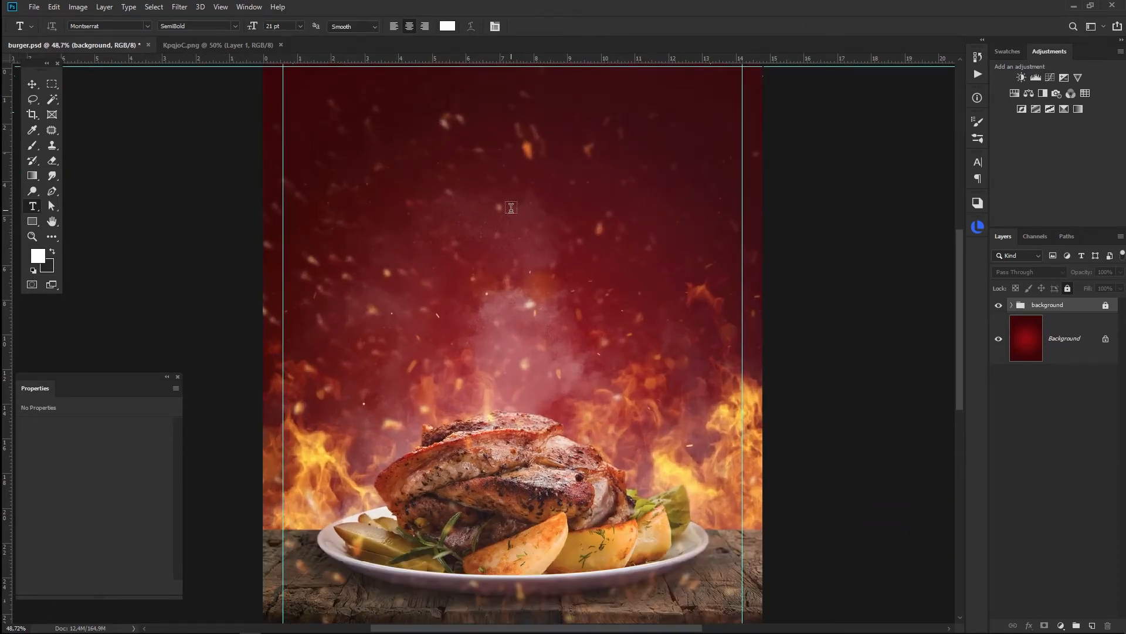
click(511, 207)
text(DAGING)
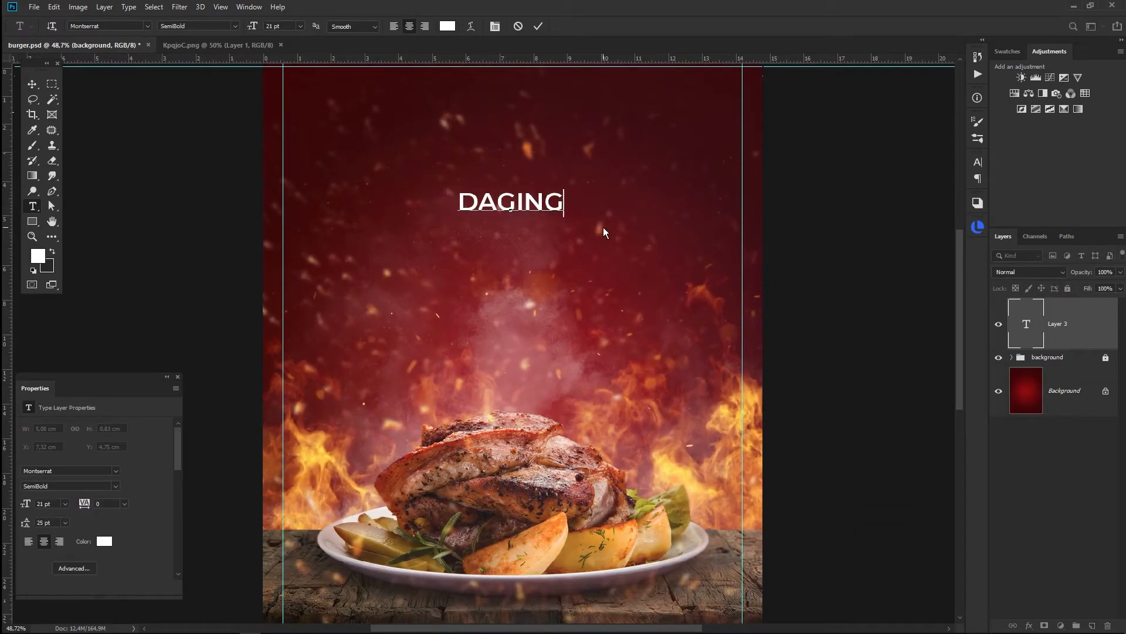
key(Return)
text(BAKAR)
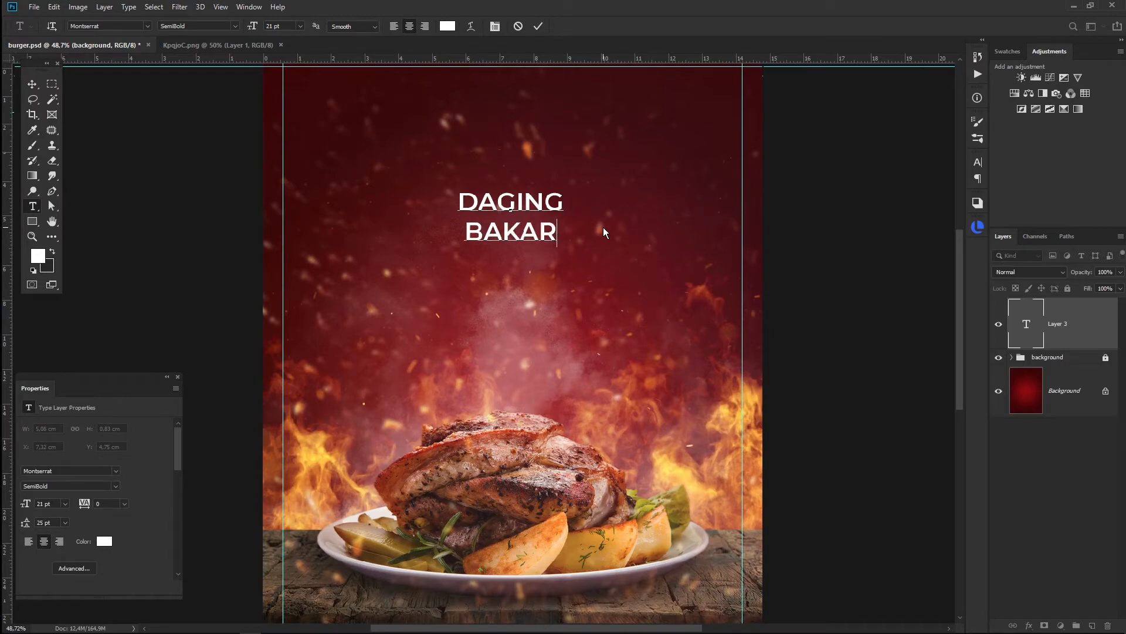
Step: Set the font of the whole DAGING BAKAR text to Madge
key(ctrl+a)
click(147, 26)
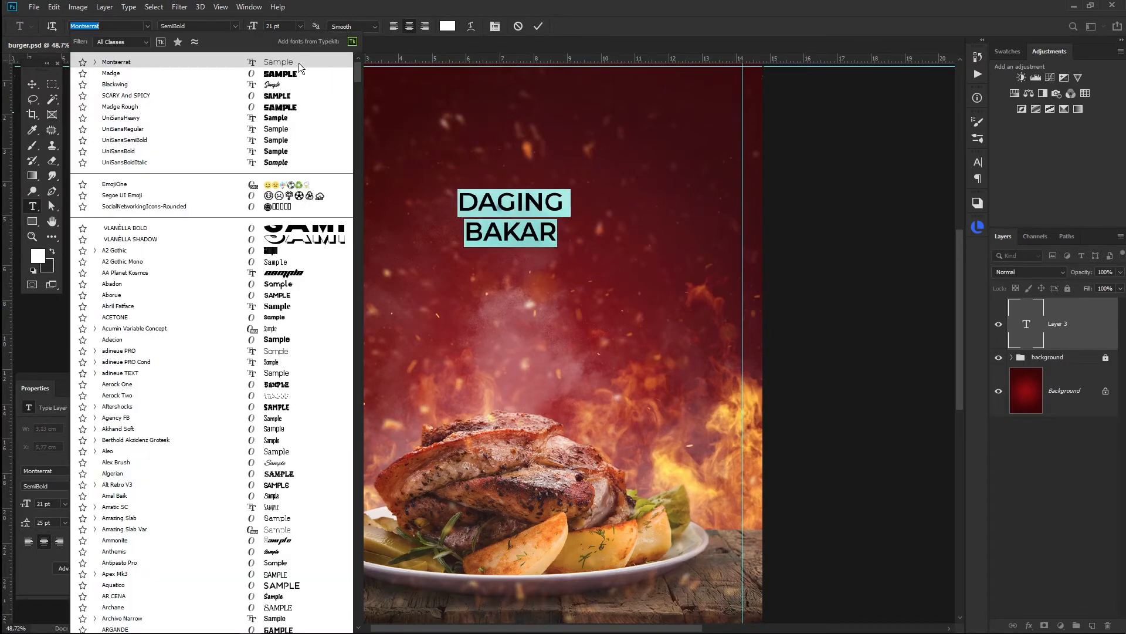
click(286, 76)
click(33, 85)
Step: Tighten the leading of the DAGING BAKAR text to 19 pt
double_click(538, 230)
key(alt+Up)
key(alt+Up)
key(alt+Up)
key(alt+Up)
key(alt+Up)
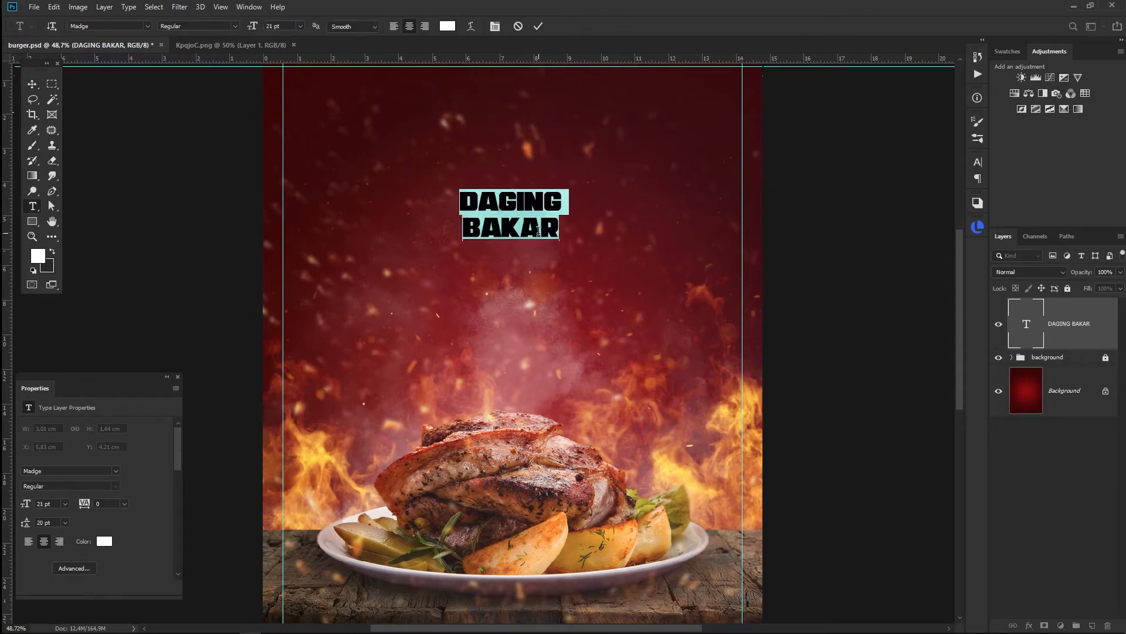
Step: Delete the word BAKAR so that the text layer reads only DAGING
double_click(534, 229)
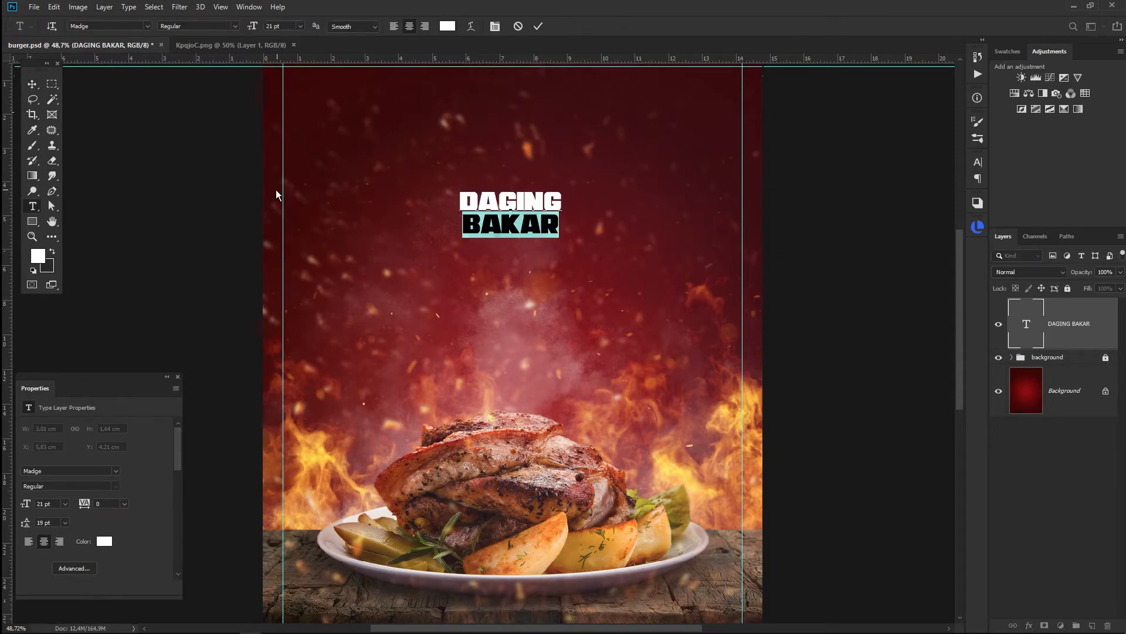
key(BackSpace)
click(32, 86)
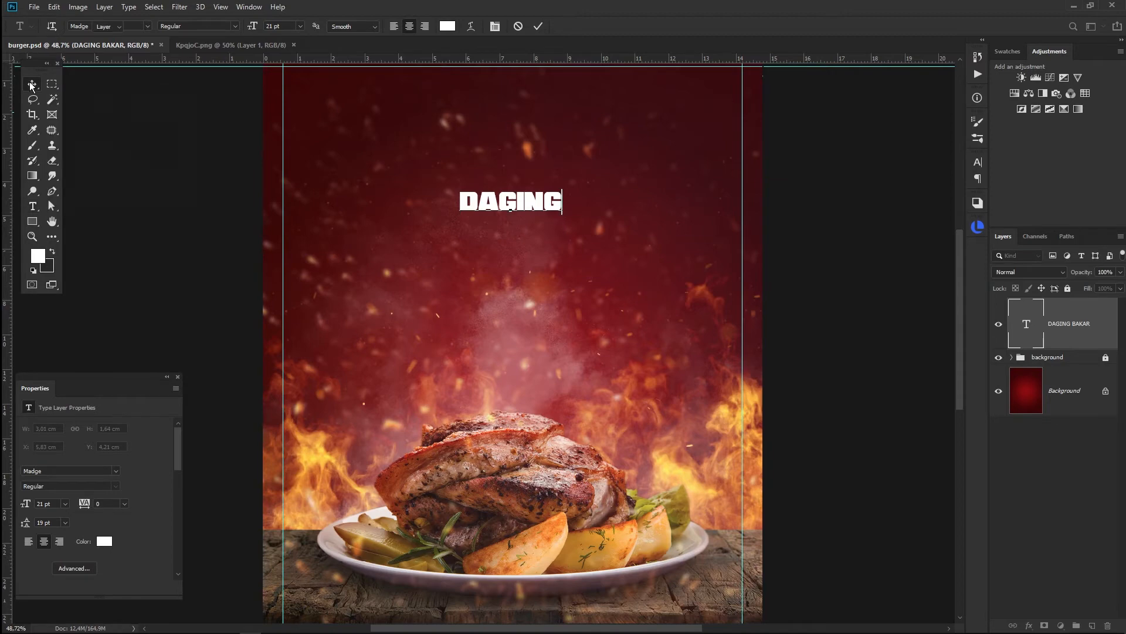
Step: Duplicate the DAGING text directly below itself and change the copy's wording to BAKAR
scroll(540, 214, up, 2)
drag(538, 216, 539, 251)
double_click(538, 231)
text(BAKAR)
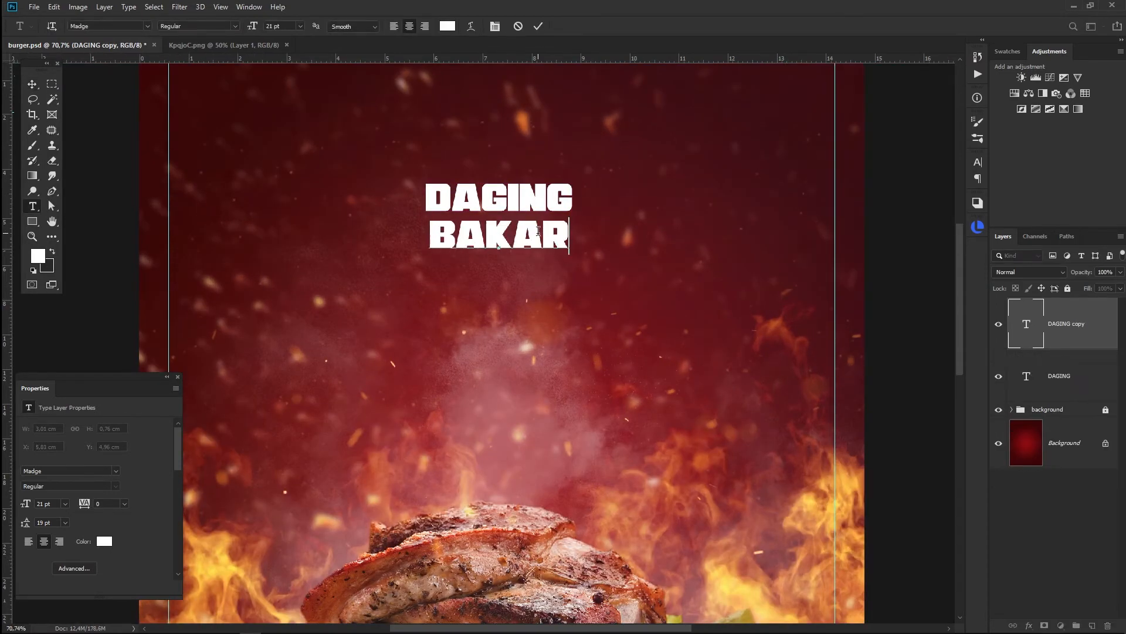
Step: Scale the BAKAR text to about 22.01 pt to match DAGING's width and place it below that word
click(33, 84)
key(ctrl+t)
drag(570, 217, 535, 250)
key(Return)
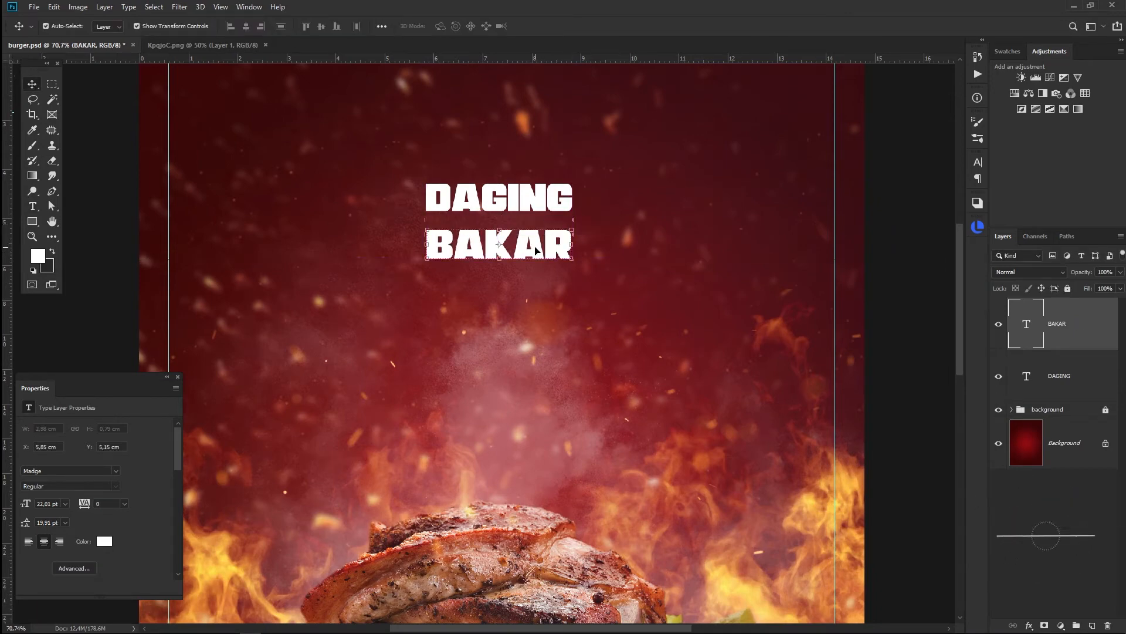
Step: Nudge the BAKAR text upward to about Y 5.07 cm, closer to DAGING
key(Up)
key(Up)
key(Up)
key(Up)
key(Up)
key(Up)
key(Up)
key(Up)
key(Up)
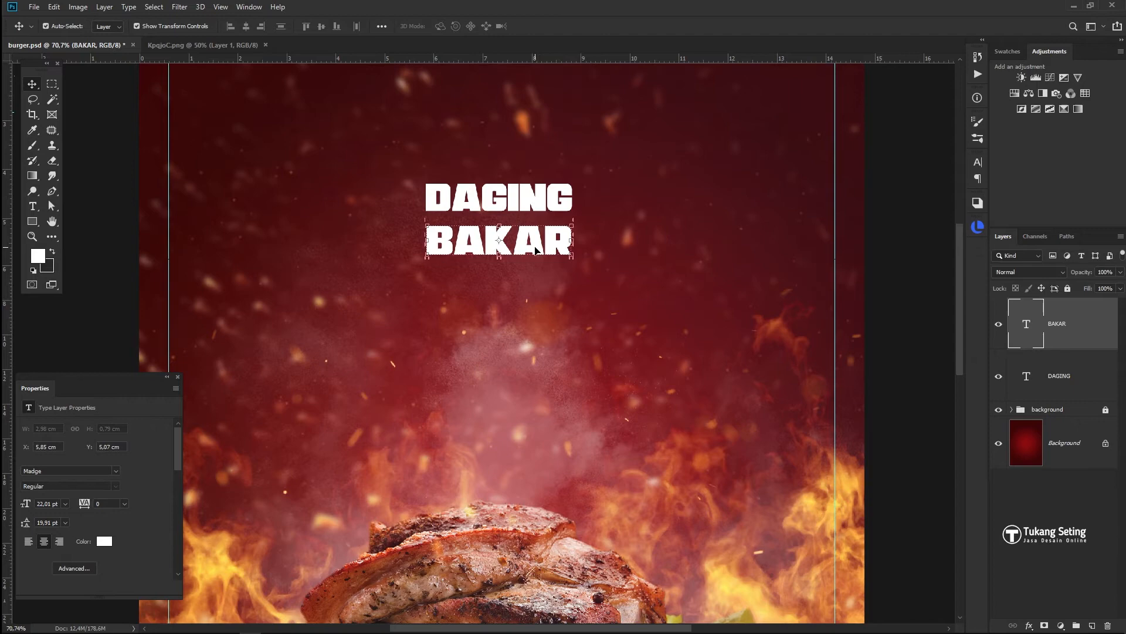
Step: Scale DAGING and BAKAR together to about 427% and place them between the side guides at Y 3.03 cm
shift+click(522, 203)
drag(575, 257, 819, 380)
key(Return)
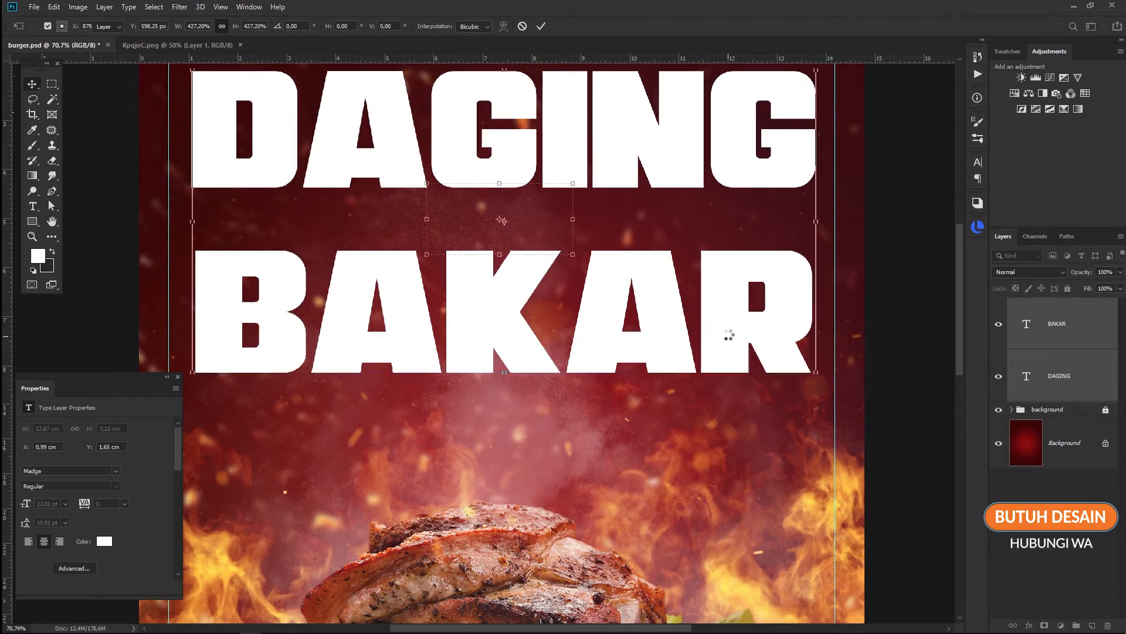
drag(728, 332, 741, 399)
scroll(734, 385, down, 2)
scroll(732, 385, down, 1)
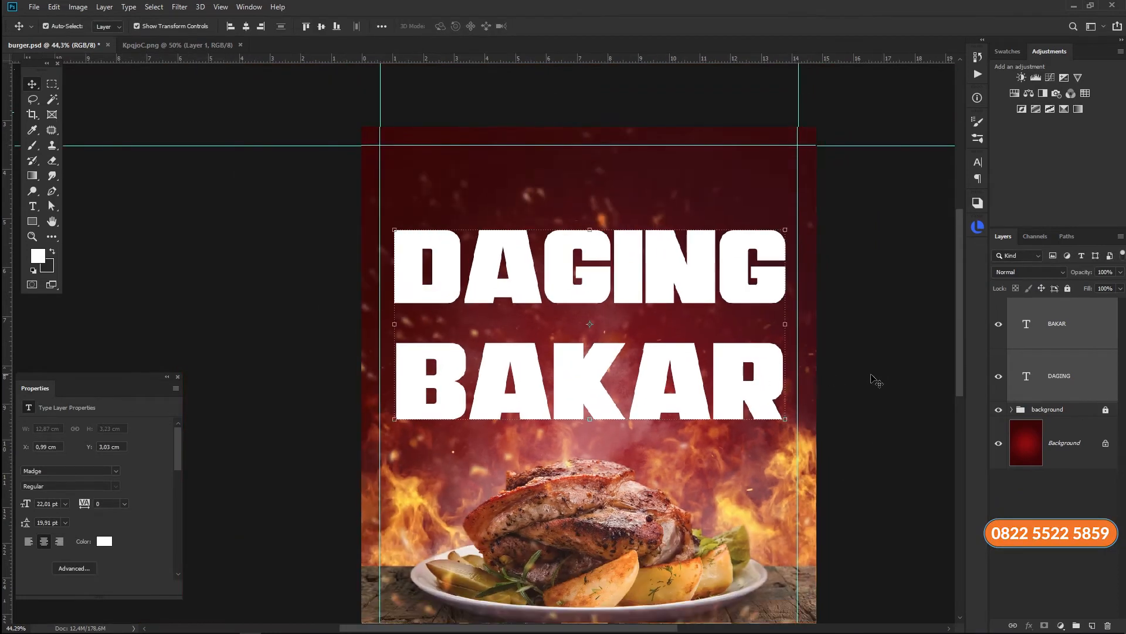
Step: Add a linear dark red gradient overlay to the DAGING text
click(876, 376)
scroll(678, 352, up, 4)
click(675, 350)
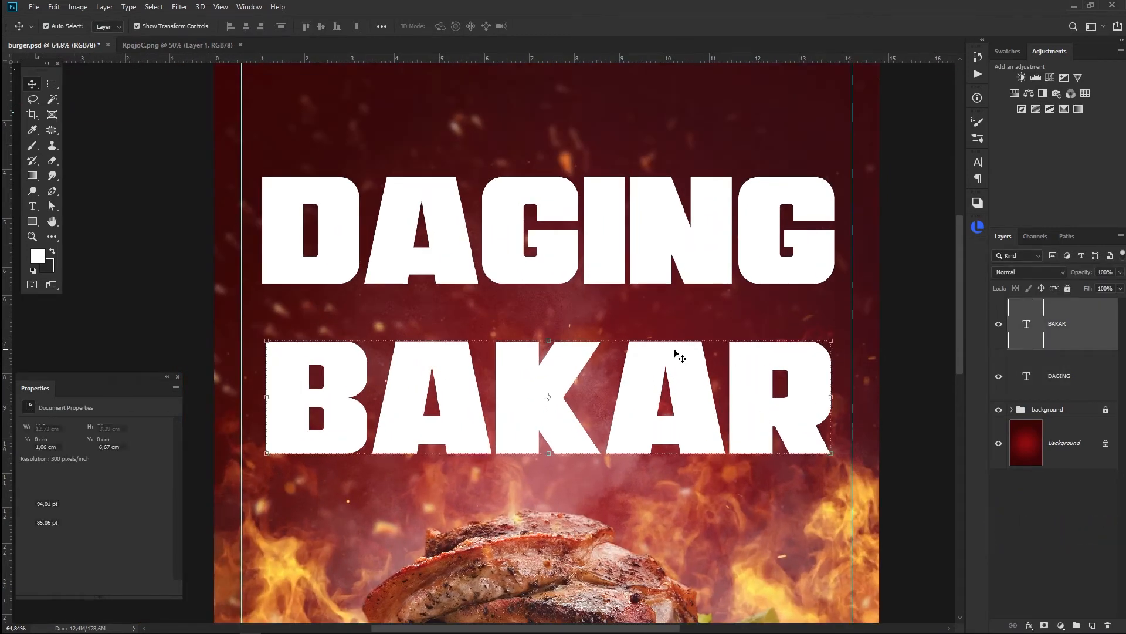
click(633, 270)
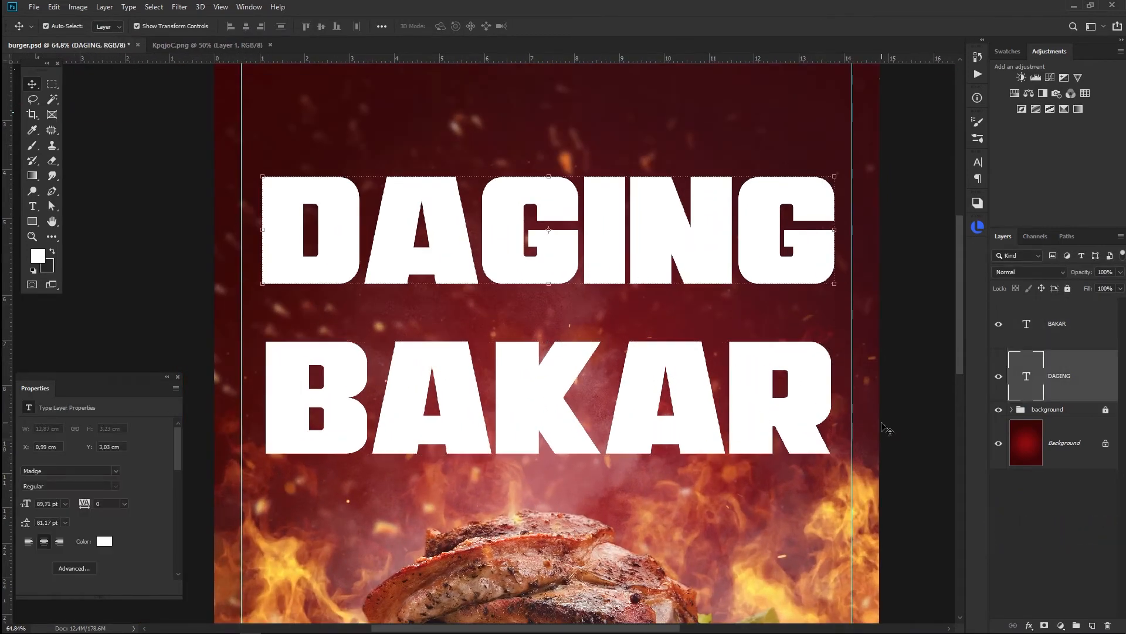
click(1030, 626)
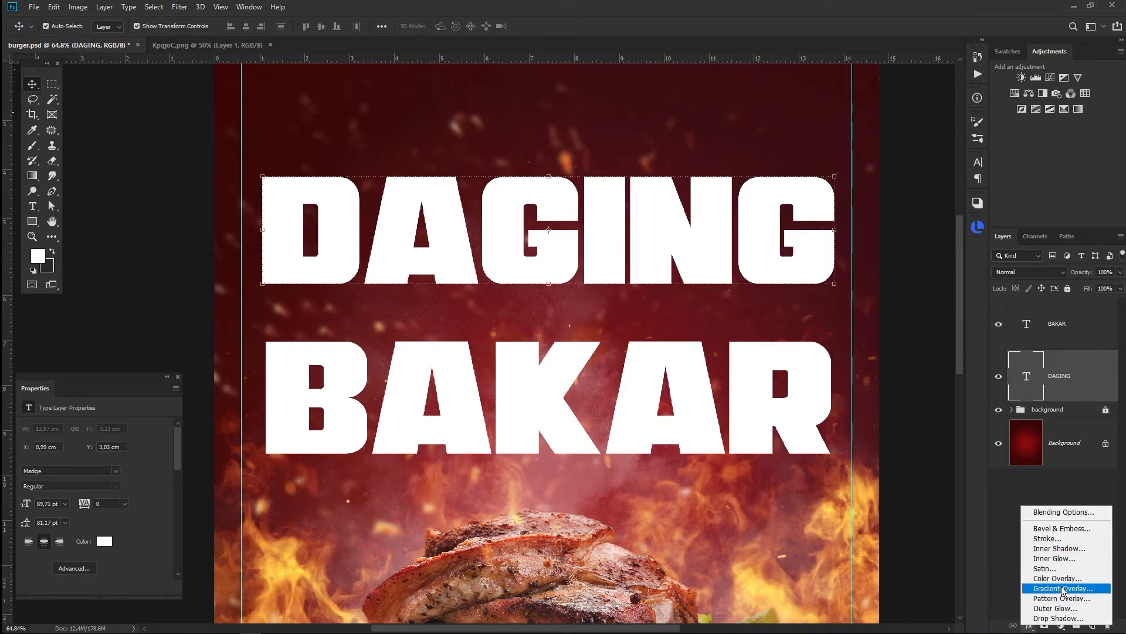
click(1061, 588)
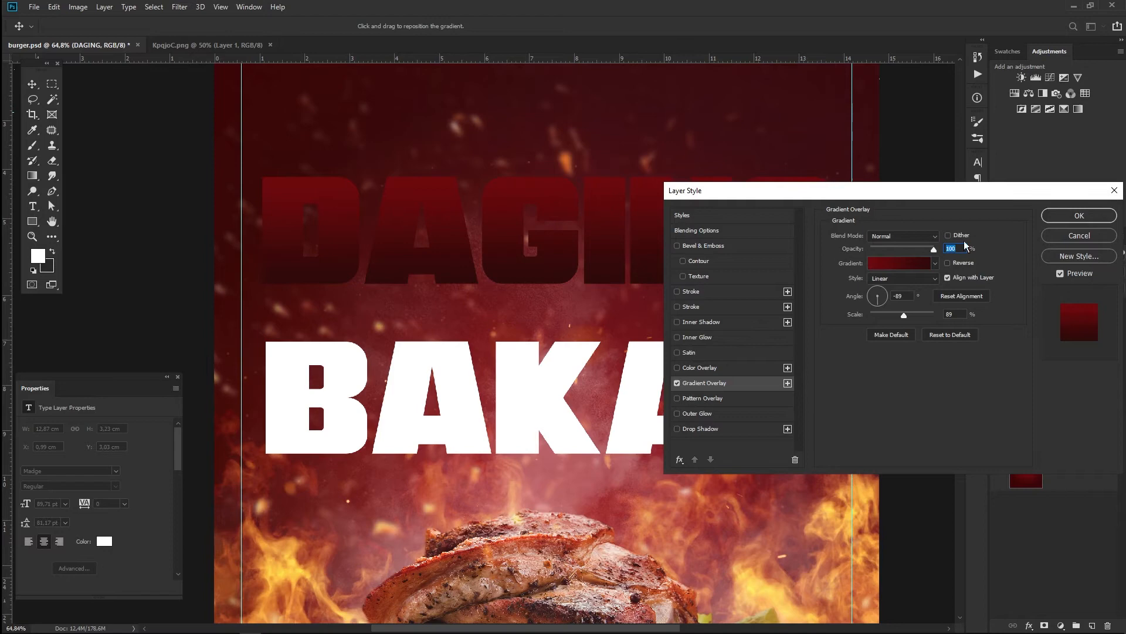
Step: Add a white 9 px stroke positioned inside the DAGING letters and apply the layer style
click(678, 306)
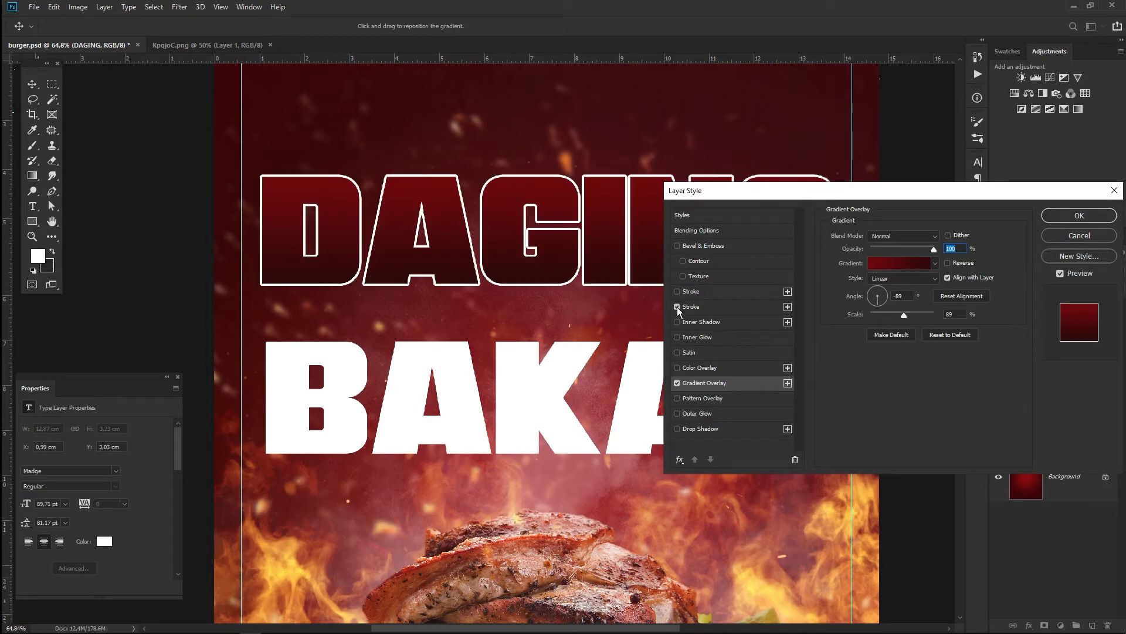
click(710, 308)
click(885, 249)
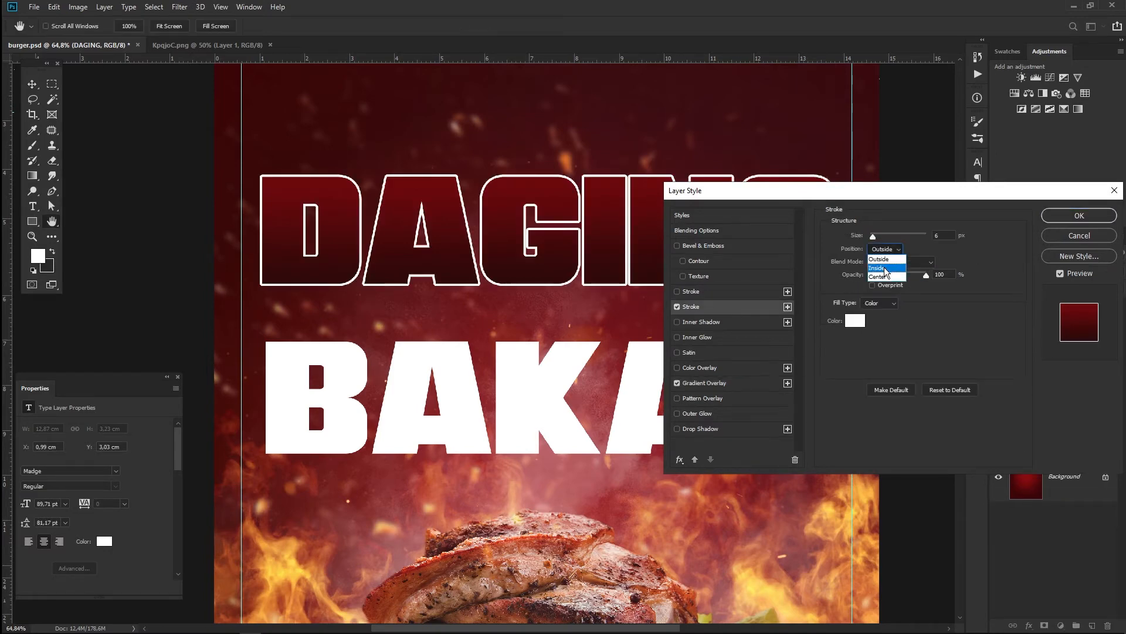
click(886, 269)
click(885, 250)
click(879, 260)
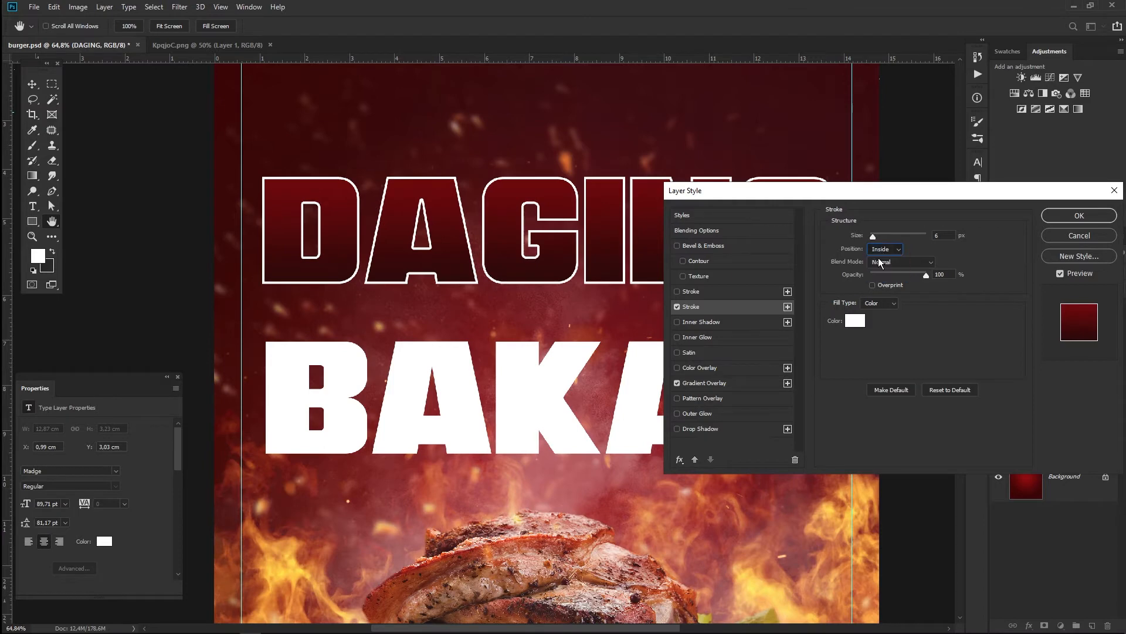
click(877, 249)
click(880, 268)
drag(872, 237, 876, 237)
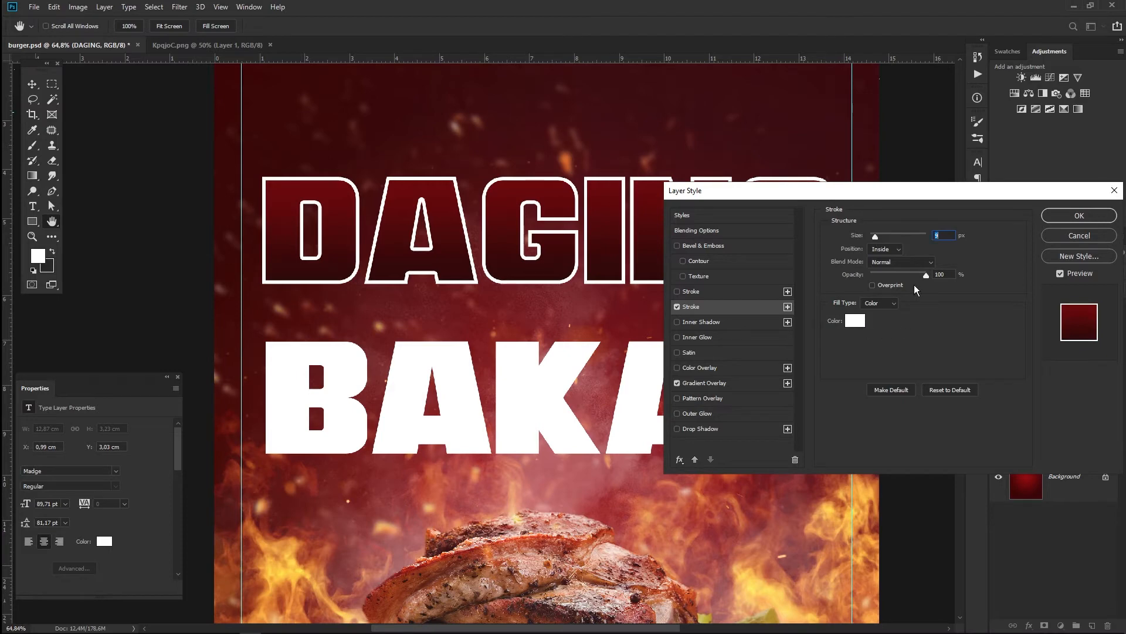
click(1066, 218)
Step: Copy the DAGING layer's style and apply it to the BAKAR text layer
right_click(1059, 376)
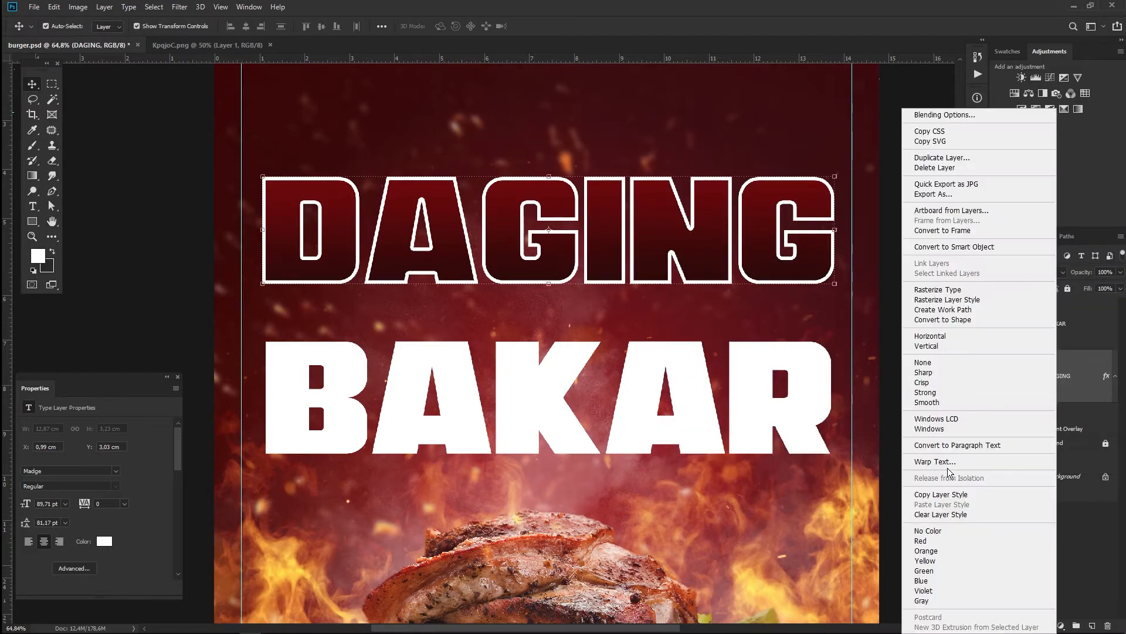
click(955, 494)
click(1056, 324)
right_click(1056, 323)
click(967, 504)
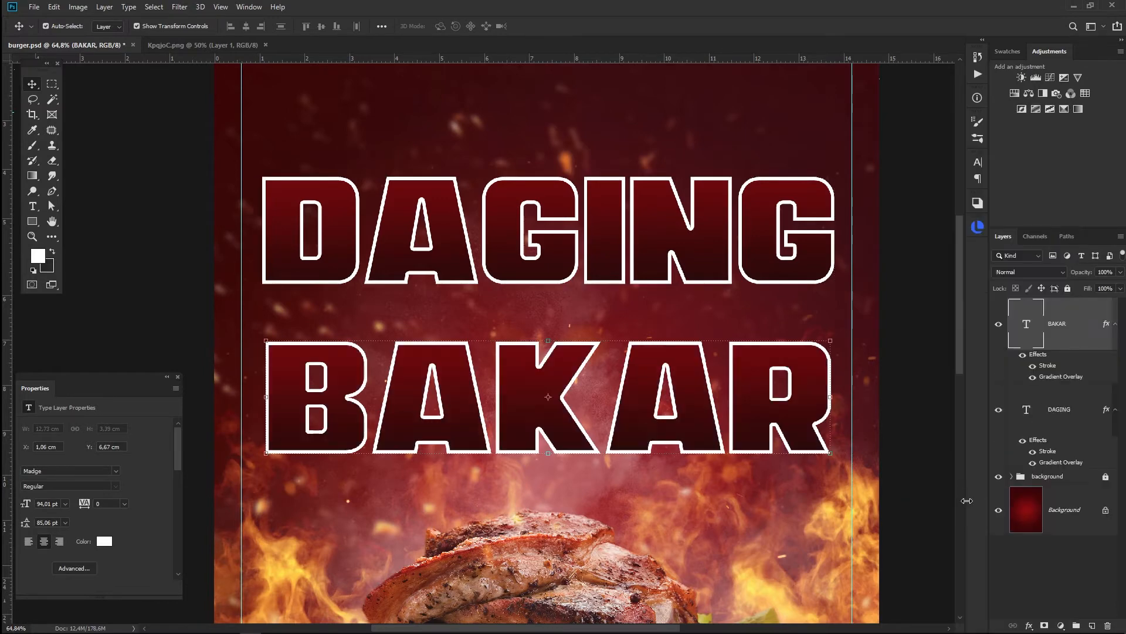
Step: Combine the BAKAR and DAGING text layers into a single smart object
shift+click(1067, 413)
click(1072, 332)
shift+click(1067, 413)
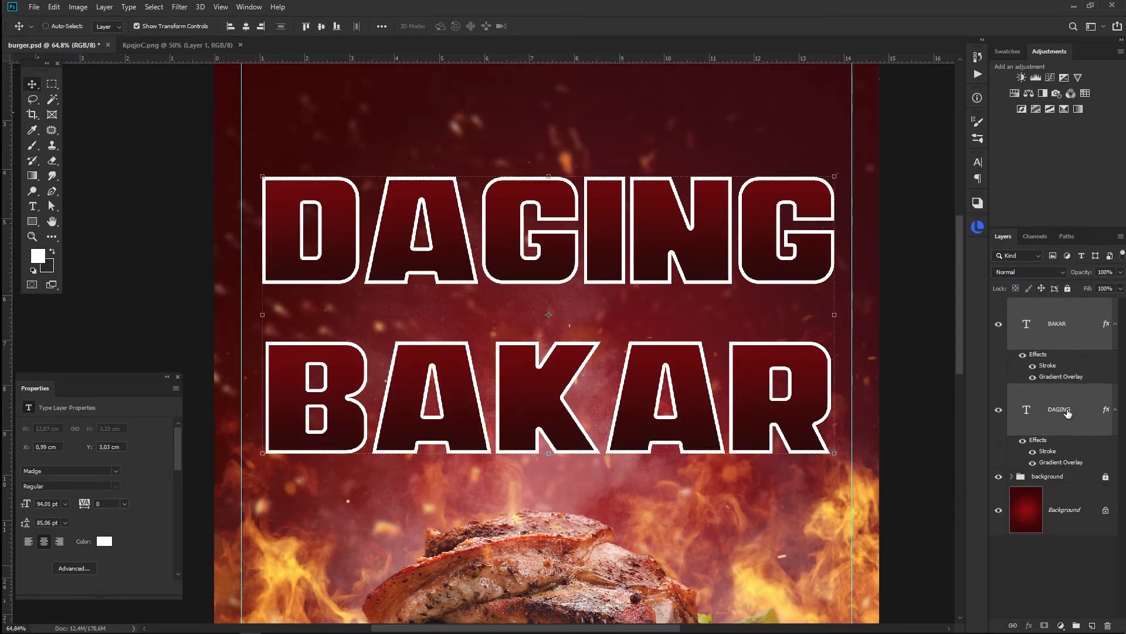
right_click(1080, 329)
click(977, 247)
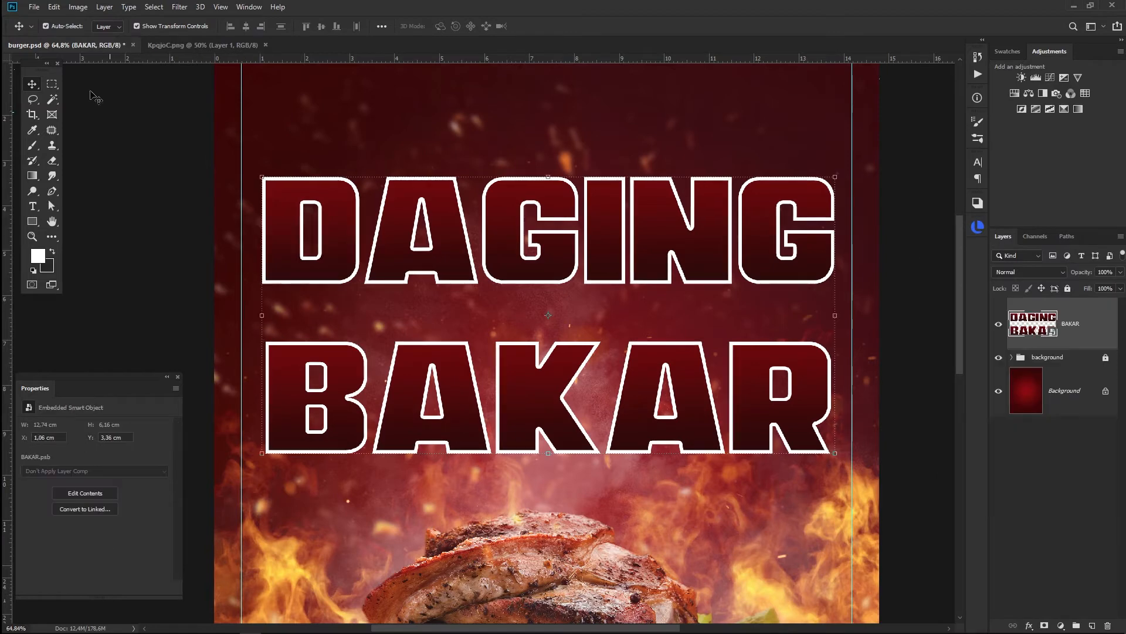
Step: Place the KpqjoC flame image as an embedded layer clipped to the title, with Screen blending
click(34, 6)
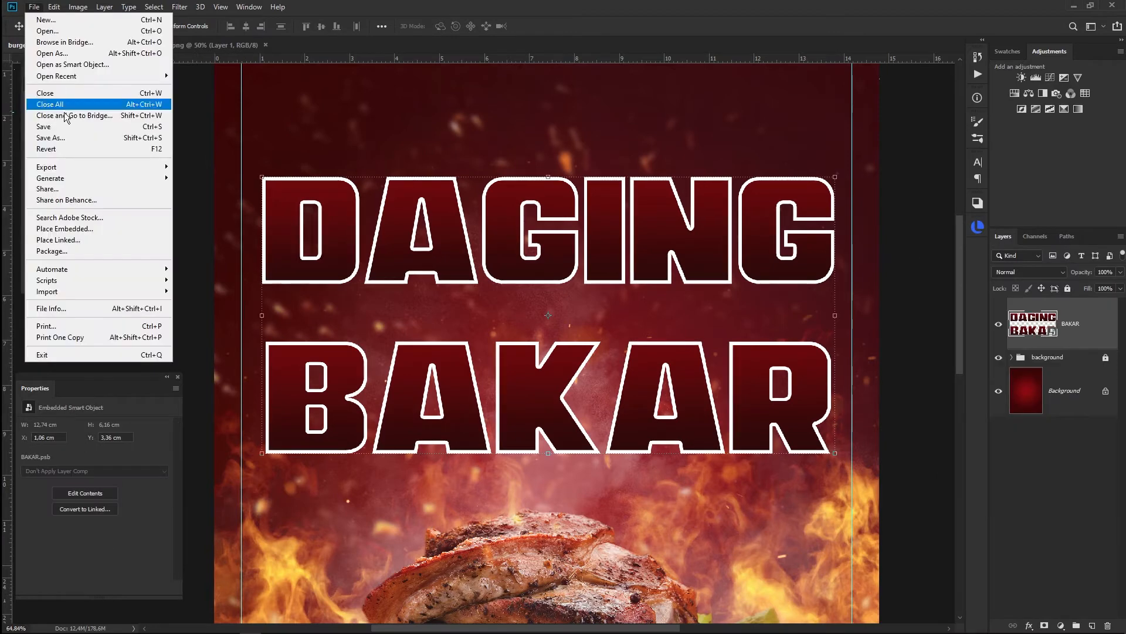
click(72, 228)
double_click(280, 209)
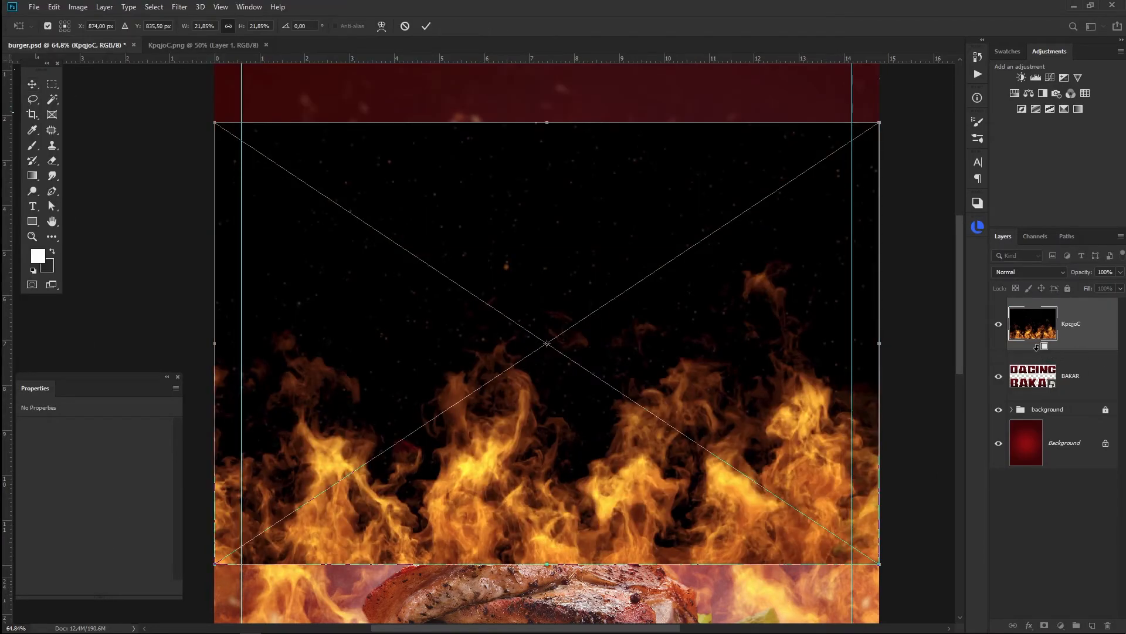
key(Return)
alt+click(1039, 348)
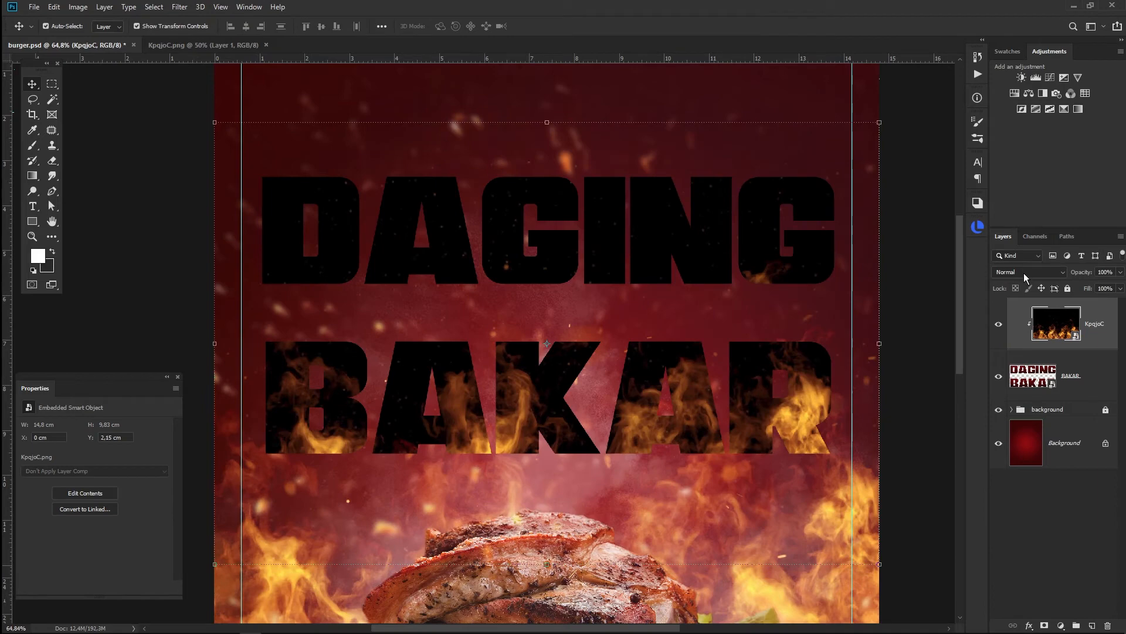
click(1023, 272)
click(1013, 369)
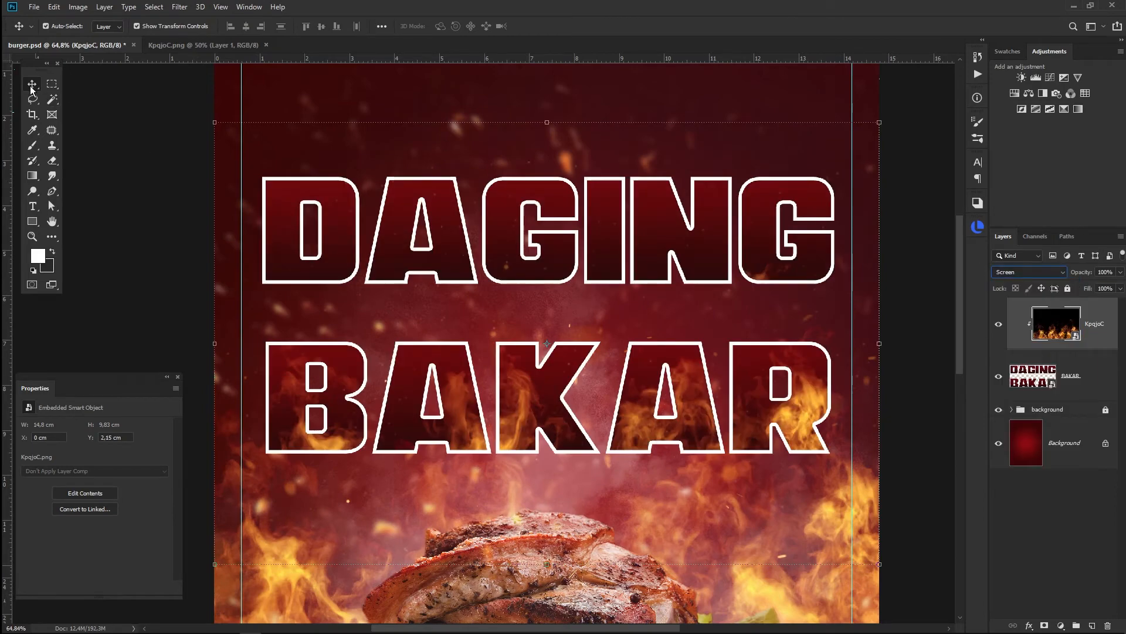
Step: Scale the clipped flames to fill the lower part of BAKAR and duplicate them upward to fill DAGING
drag(546, 565, 547, 487)
drag(639, 430, 646, 438)
drag(278, 497, 263, 508)
key(Return)
drag(473, 433, 474, 260)
click(206, 300)
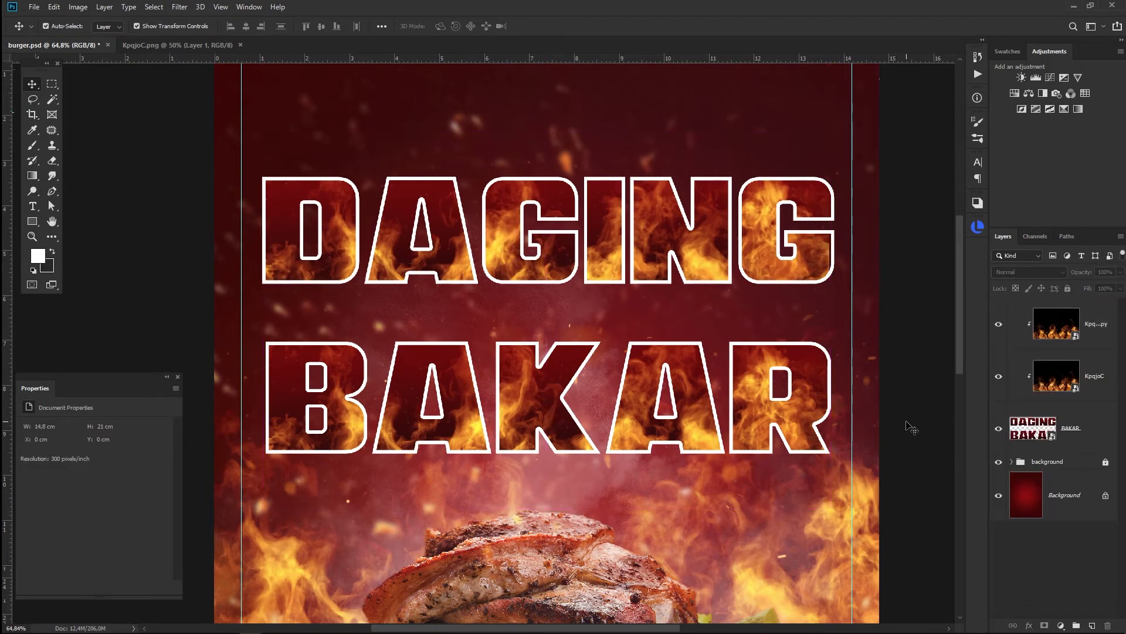
Step: Add the brand text PAK SALEH in the gap between DAGING and BAKAR
key(t)
click(503, 322)
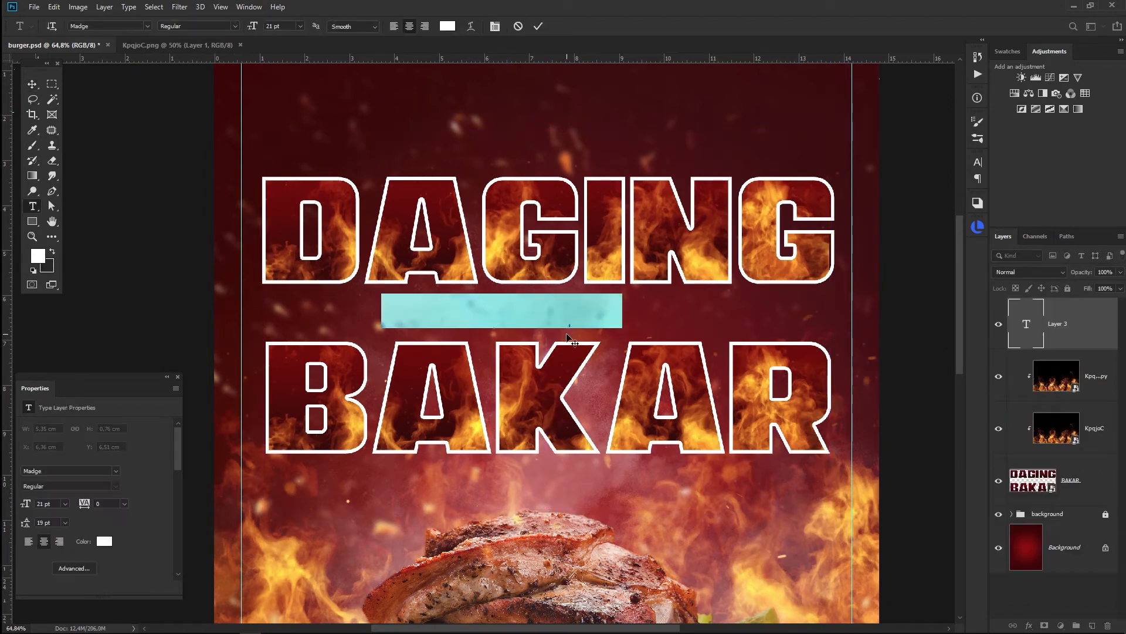
text(S)
key(BackSpace)
text(PAK SALEH)
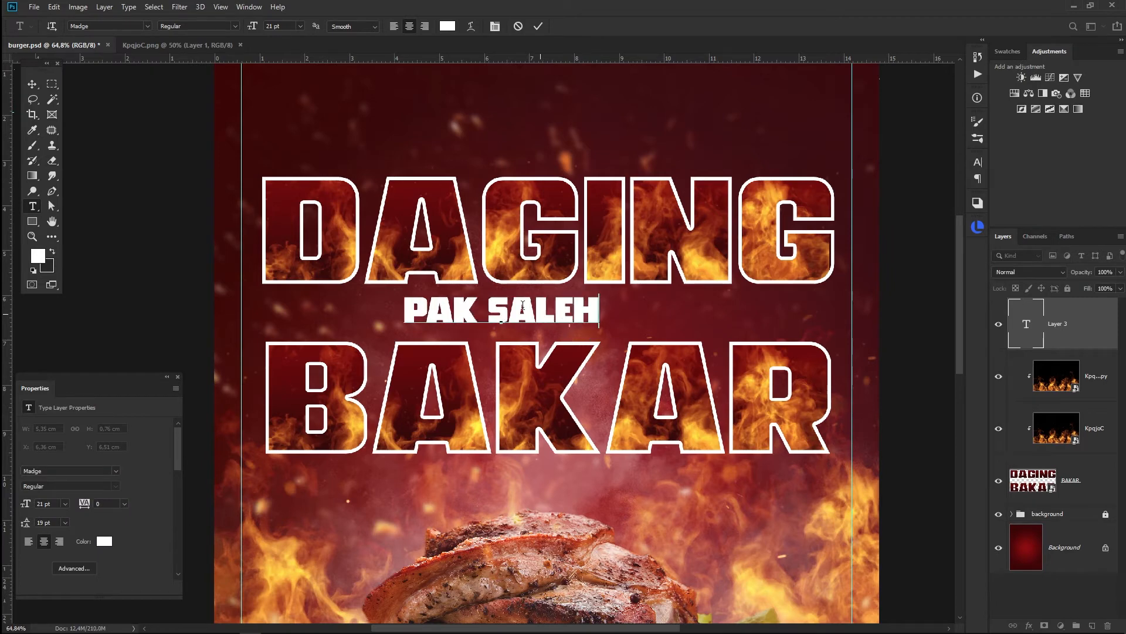
Step: Change the whole Pak Saleh text to the Blacksmith Regular font
key(ctrl+a)
click(147, 26)
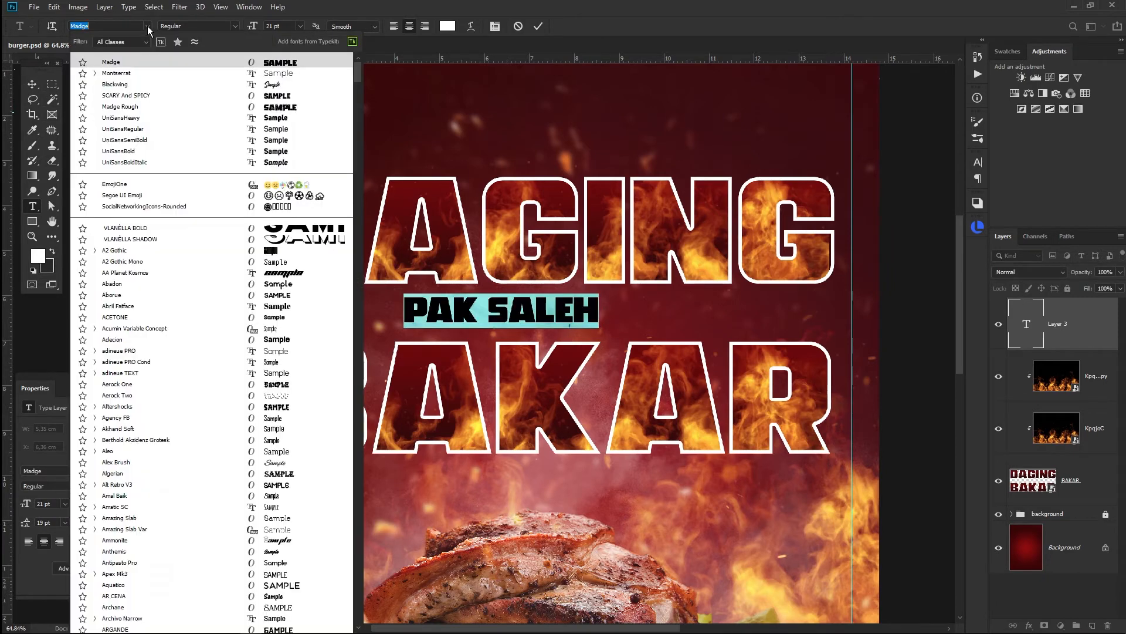
text(blac)
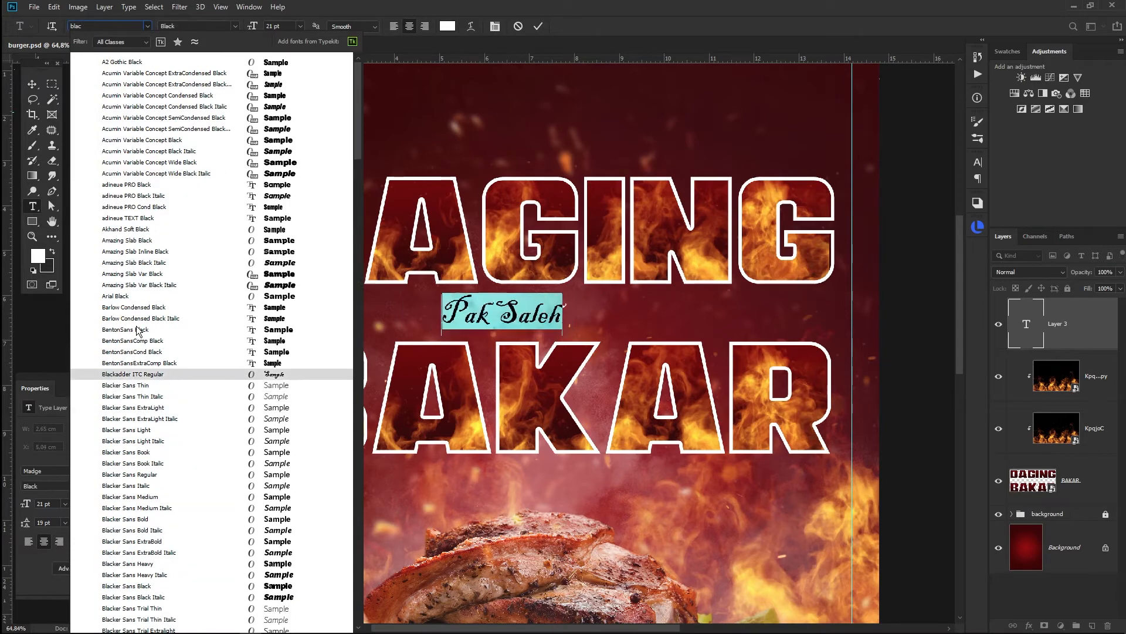
scroll(207, 554, down, 8)
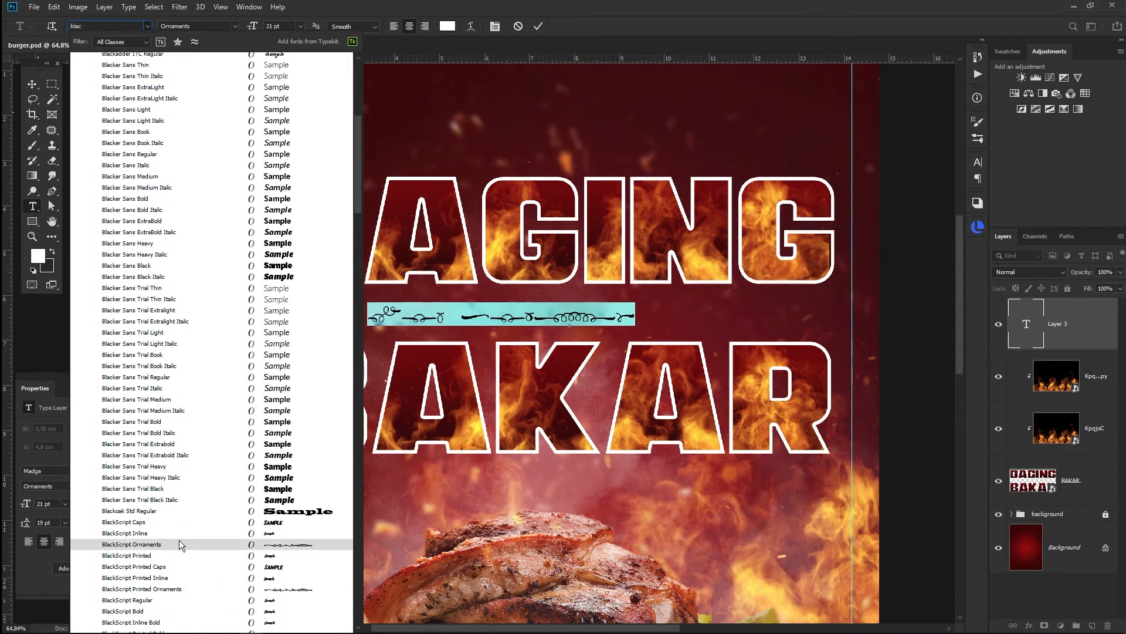
scroll(177, 547, down, 7)
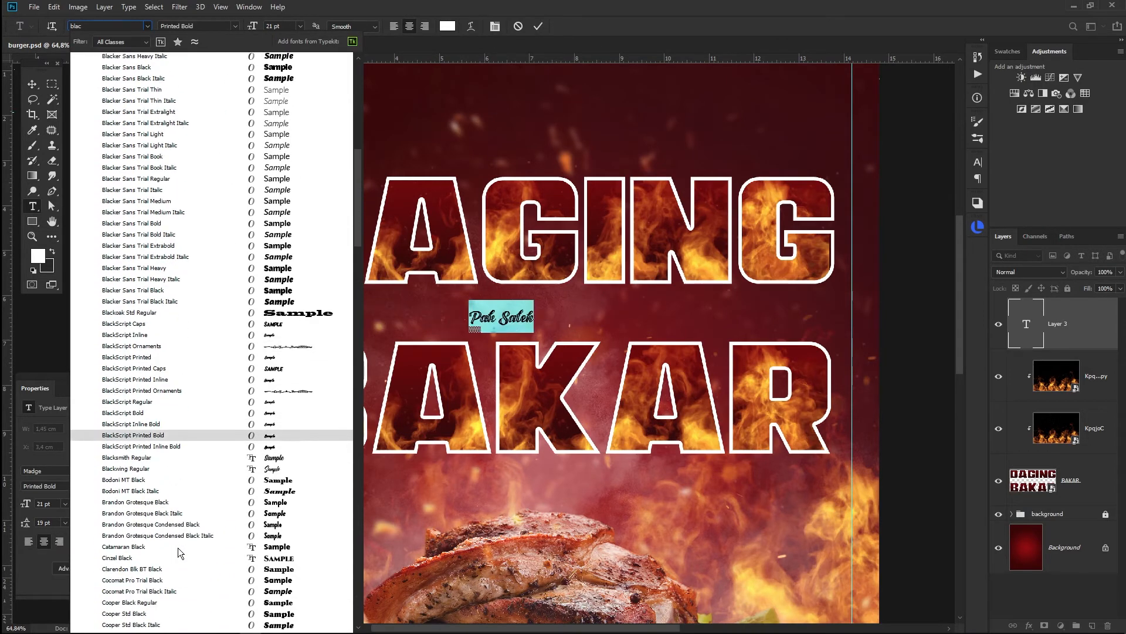
click(125, 457)
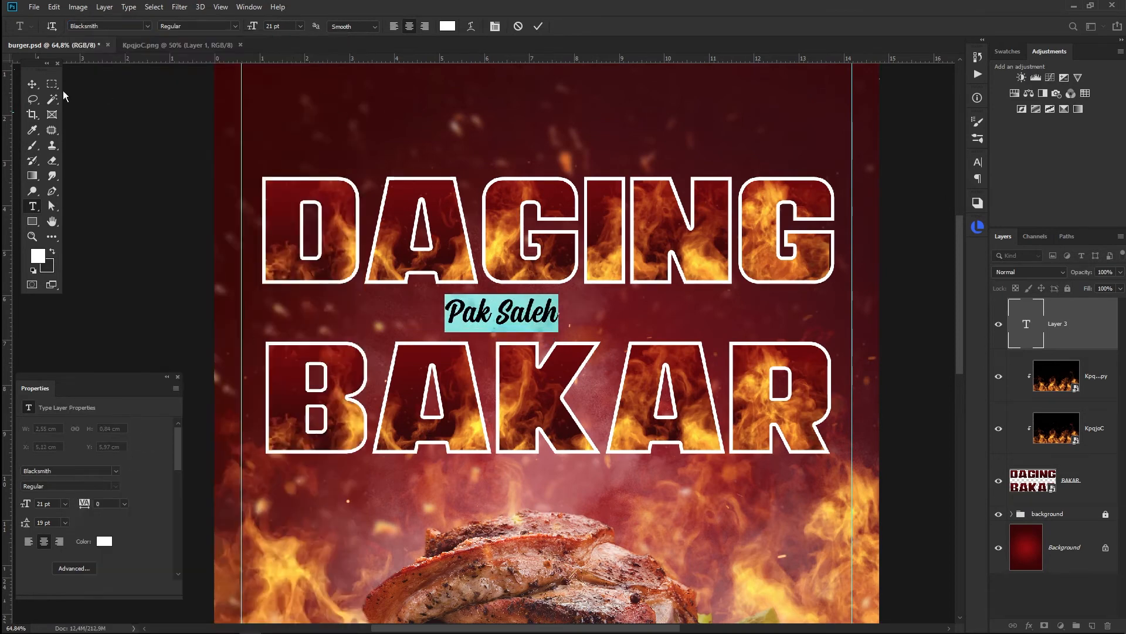
key(ctrl+Return)
Step: Enlarge the Pak Saleh text to about 48.5 pt, centre it between the title words and tilt it slightly counterclockwise
key(ctrl+t)
drag(560, 333, 710, 382)
drag(672, 329, 642, 311)
drag(690, 275, 710, 241)
key(Return)
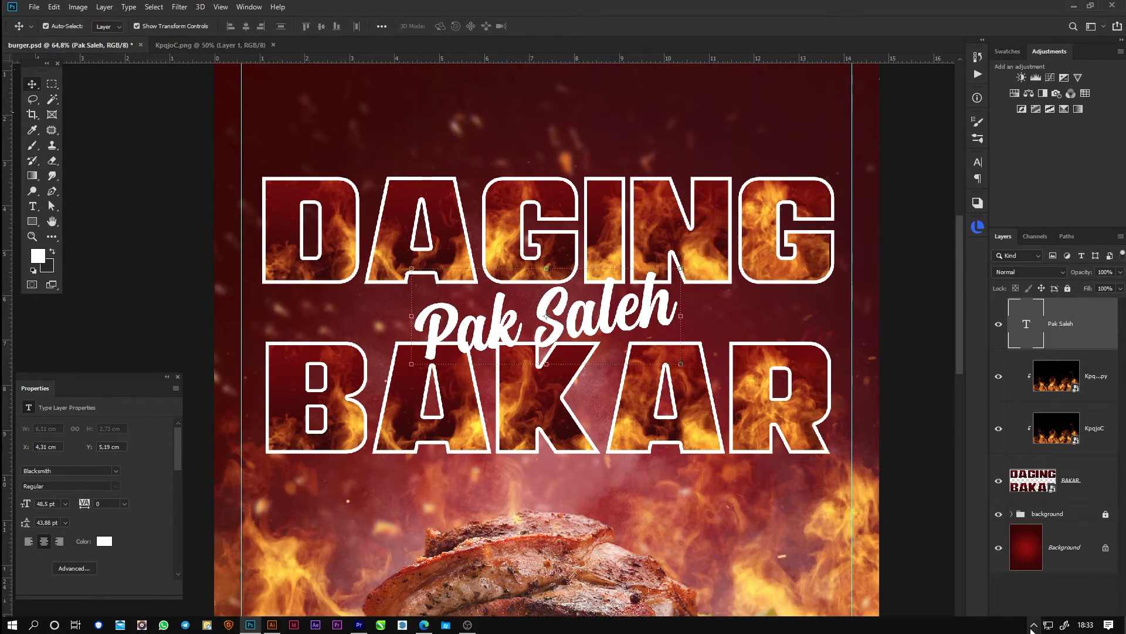
Step: Add a bright yellow fff000 color overlay to the Pak Saleh text
click(1029, 626)
click(1050, 578)
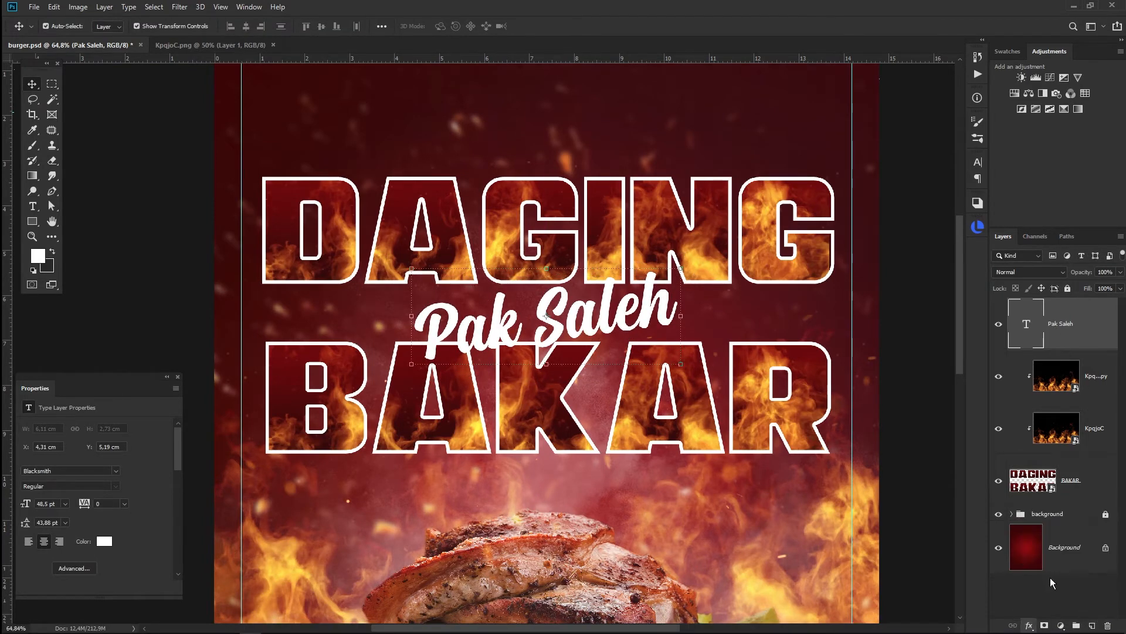
click(947, 237)
click(964, 268)
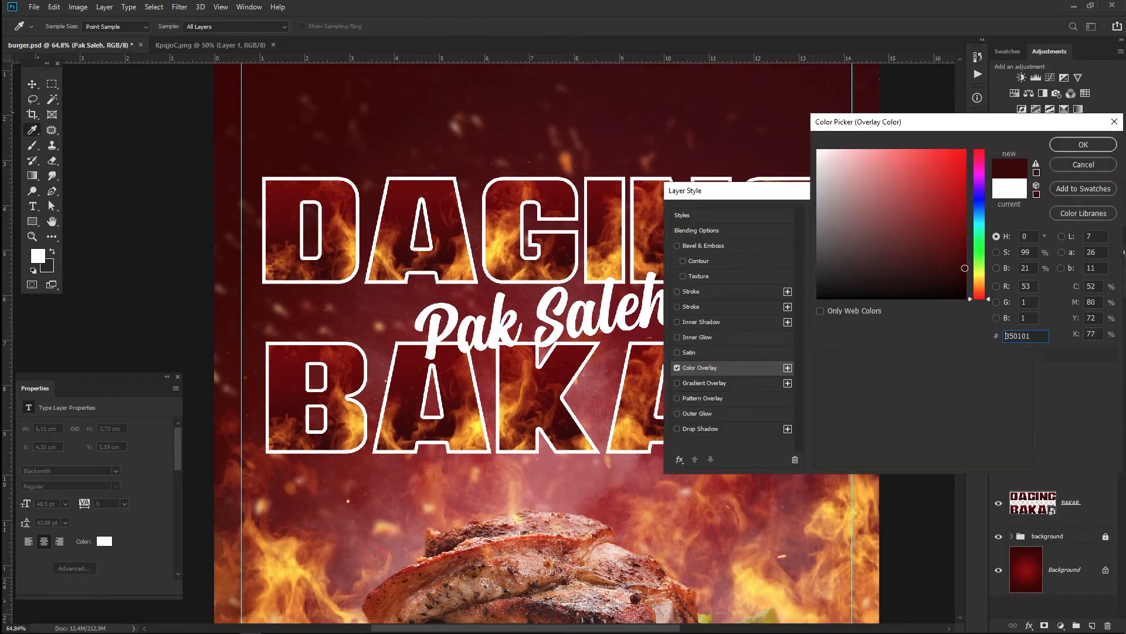
click(977, 276)
drag(963, 258, 974, 149)
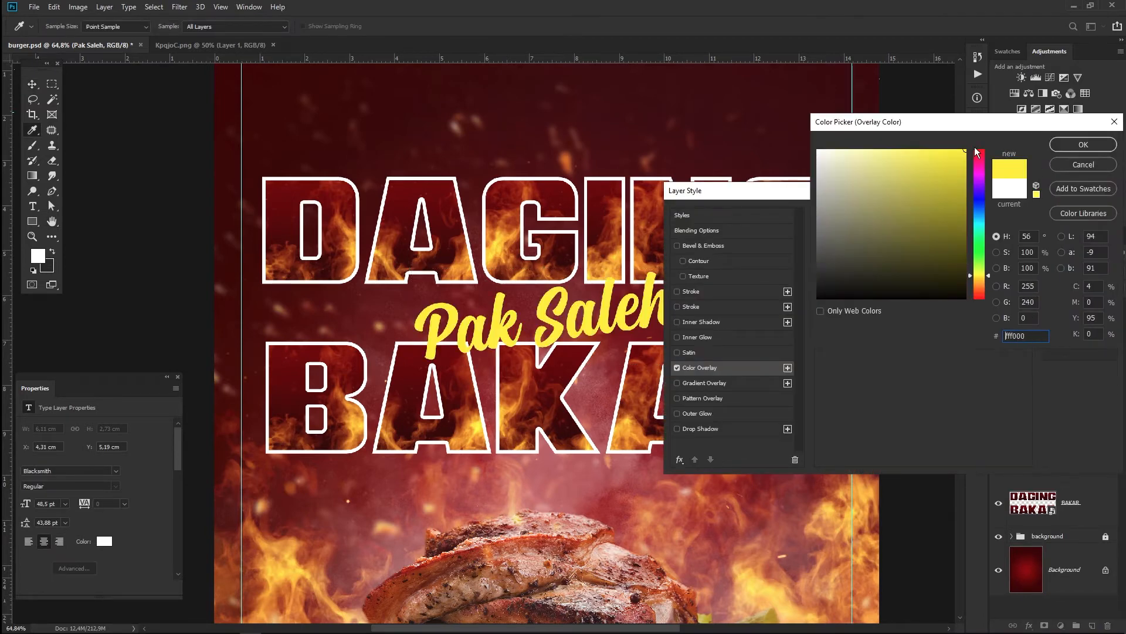
click(1076, 143)
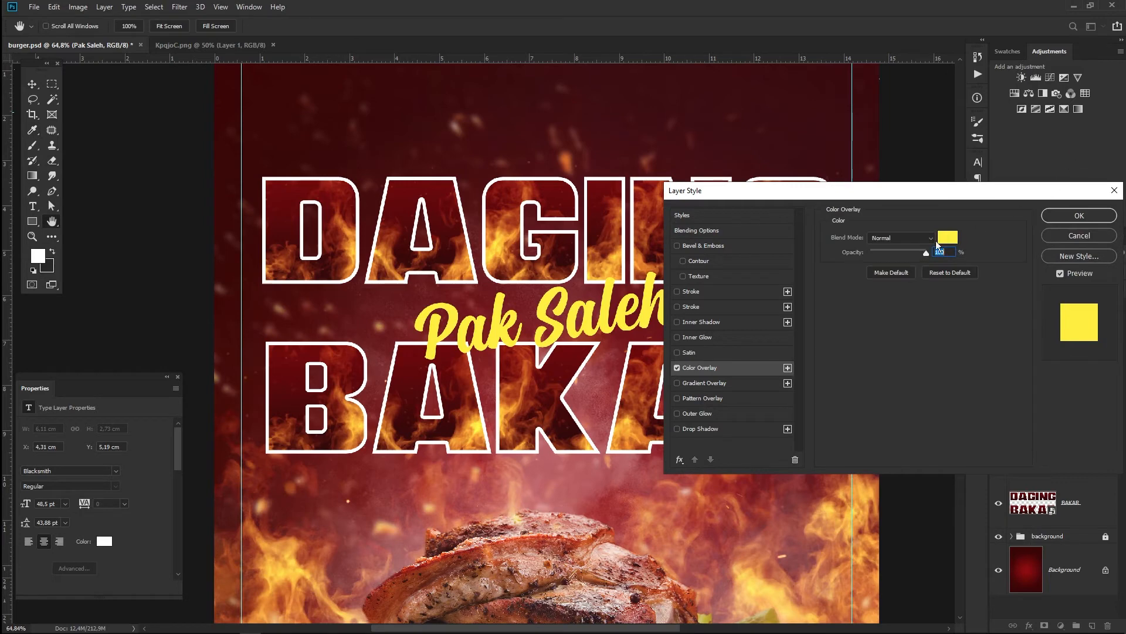
Step: Add a 6 px outside stroke in dark red 680000 to the Pak Saleh text
click(678, 292)
click(728, 291)
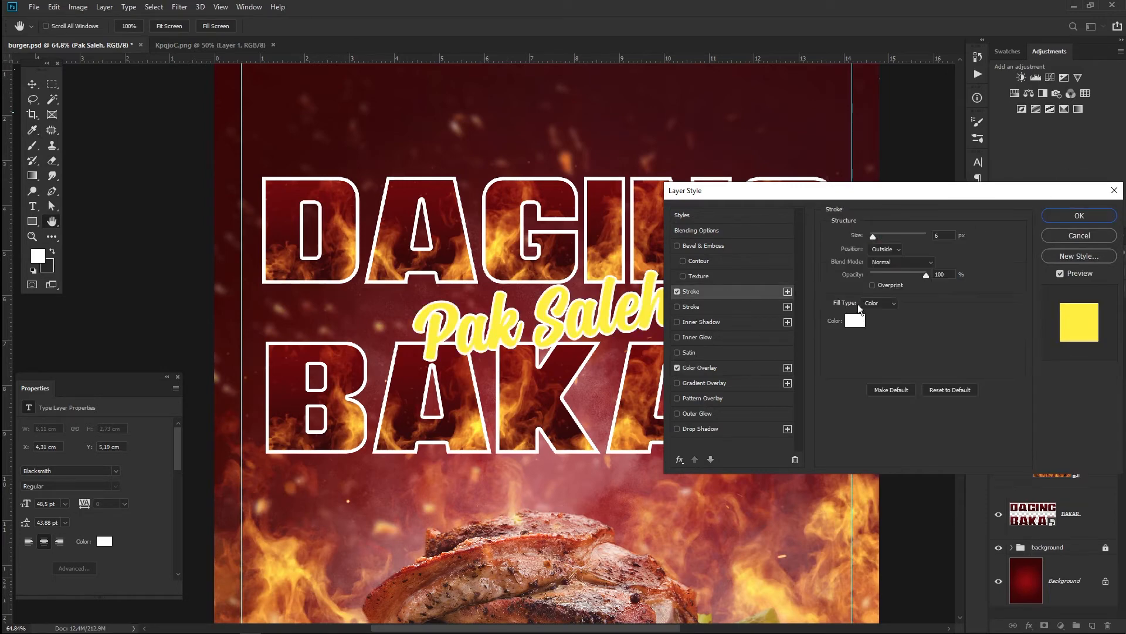
click(858, 317)
click(965, 240)
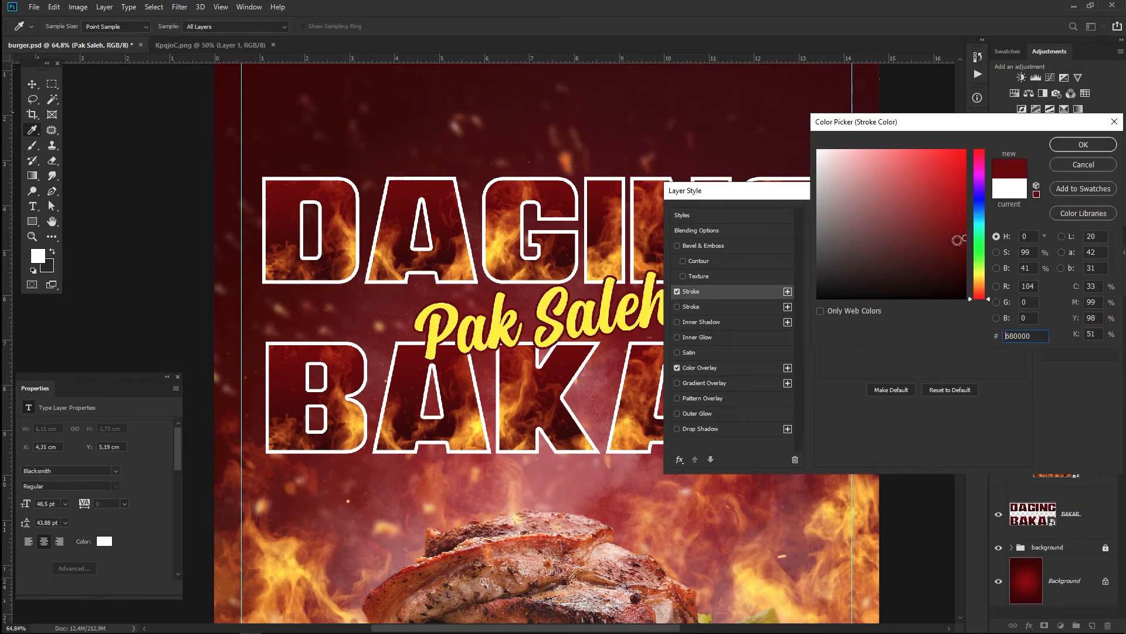
click(1069, 147)
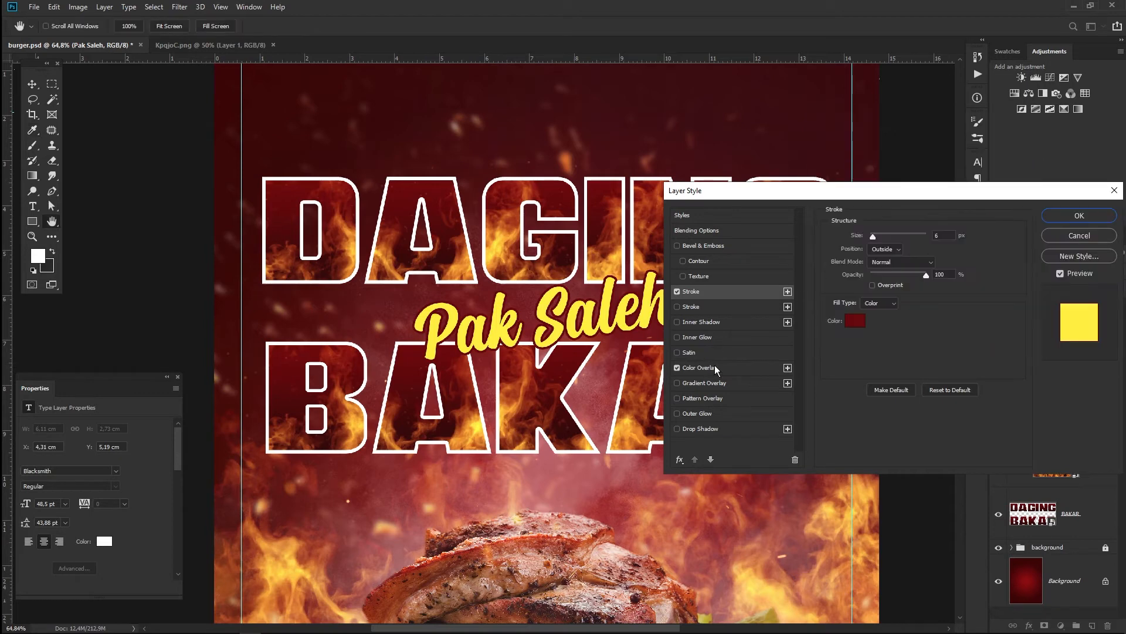
Step: Change the Pak Saleh text's color overlay to white ffffff
click(716, 369)
click(945, 235)
click(818, 150)
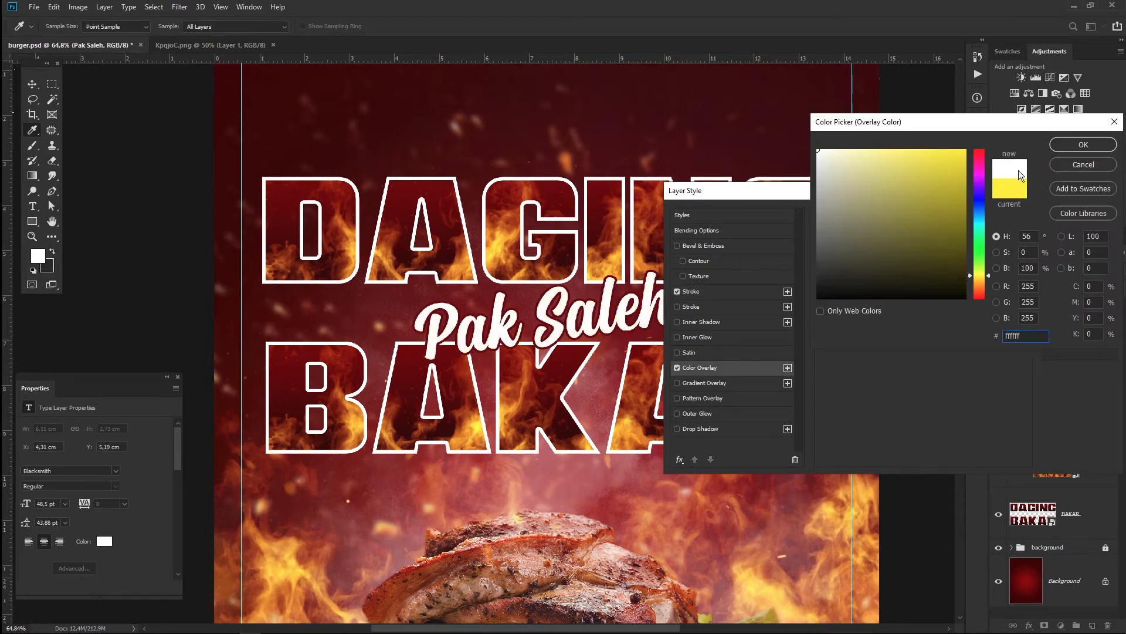
click(1074, 148)
Step: Add a black Multiply drop shadow to the Pak Saleh text with 95% opacity, 10 px distance, 3% spread and 16 px size
click(677, 429)
drag(910, 290, 914, 251)
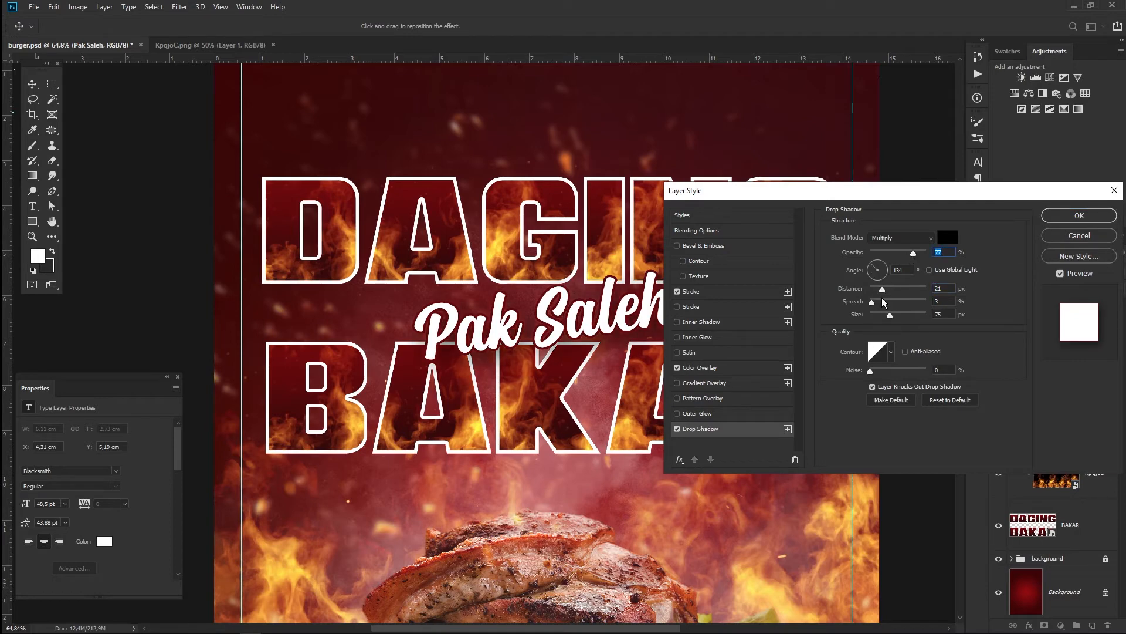
drag(890, 315, 880, 316)
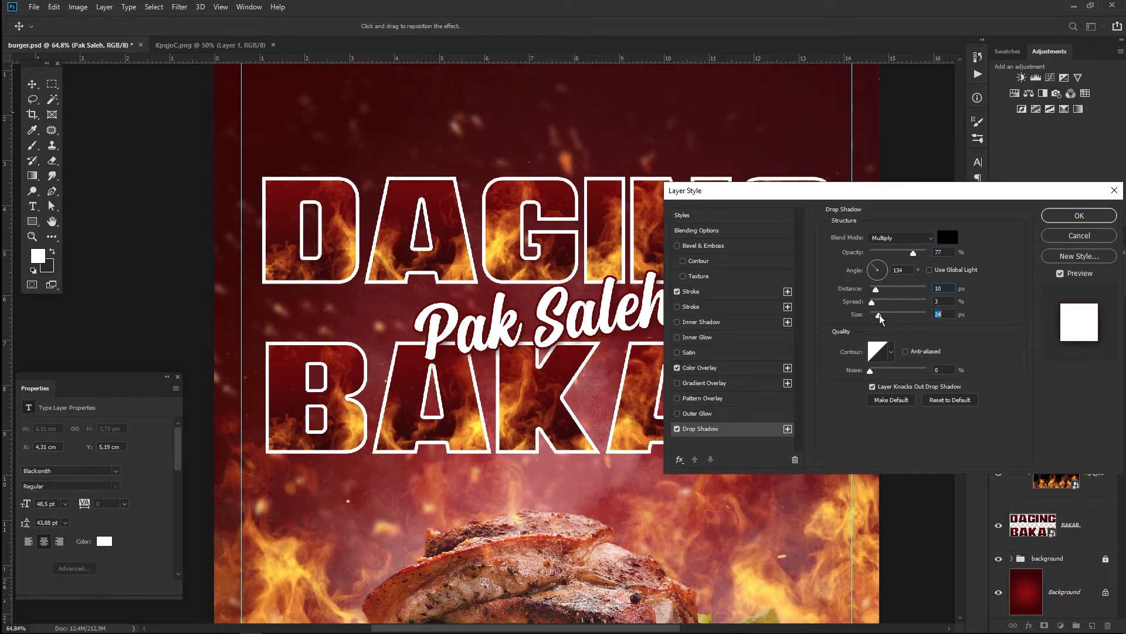
drag(928, 253, 924, 252)
click(1067, 218)
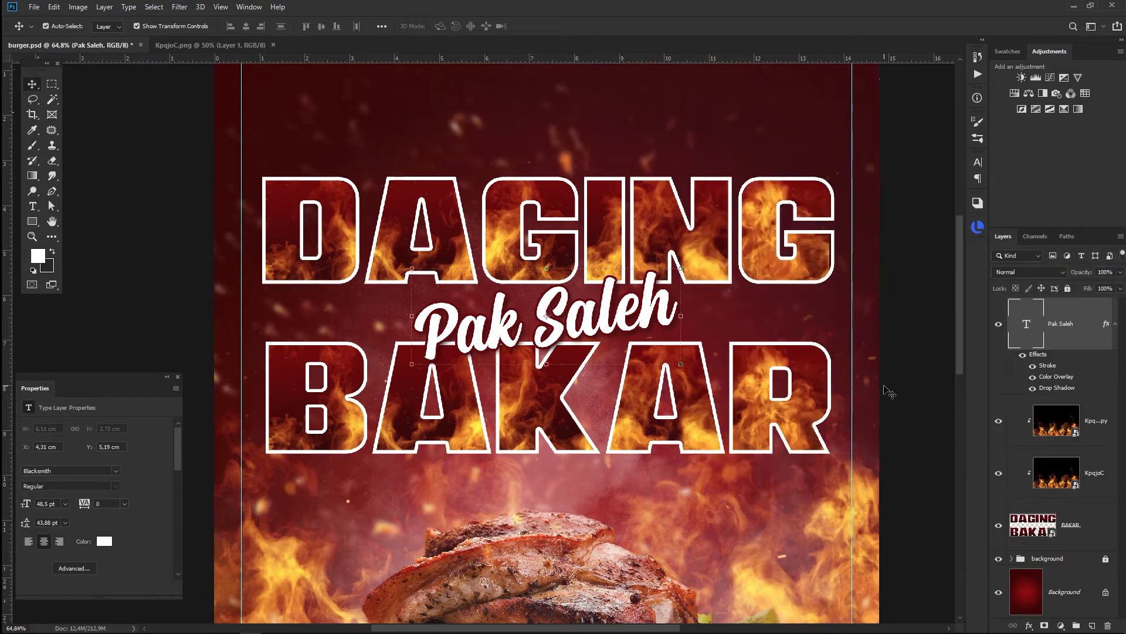
Step: Enlarge the Pak Saleh text about its centre to about 63 pt
drag(682, 268, 726, 239)
key(Return)
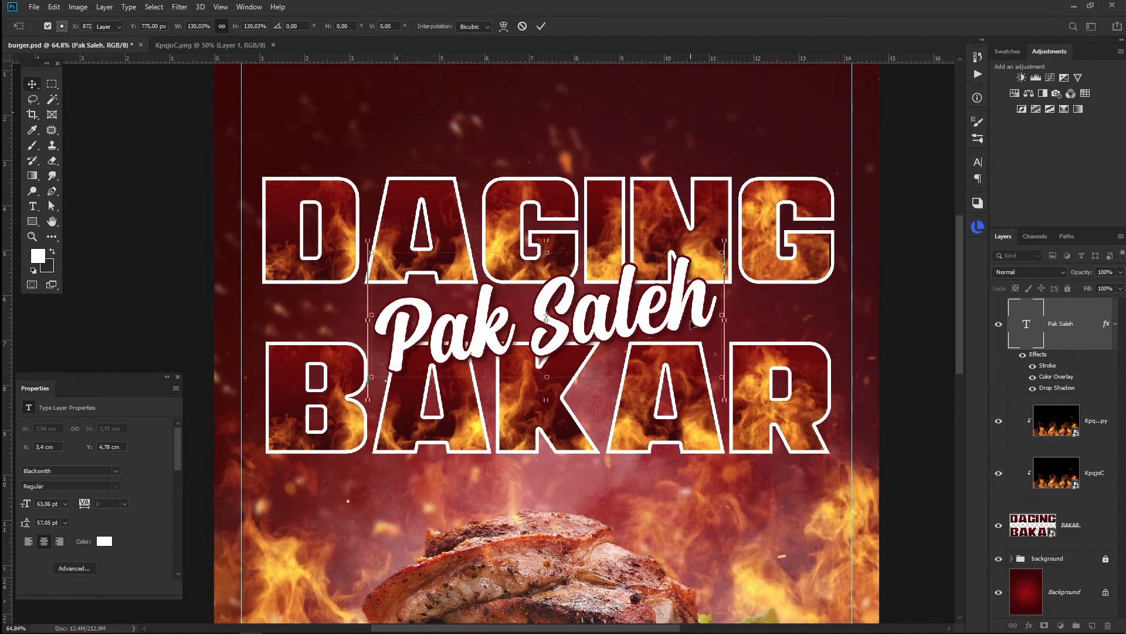
key(ctrl+0)
scroll(691, 347, down, 1)
click(738, 348)
Step: Add the white text COMING SOON near the poster's upper edge and set its font to Madge
click(32, 207)
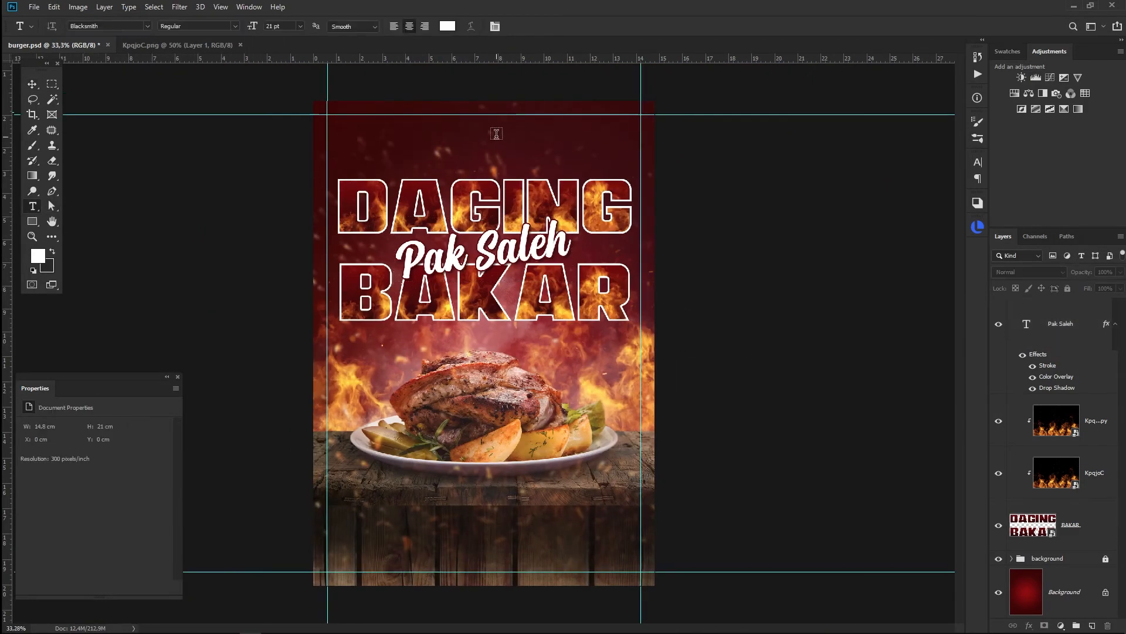
click(479, 141)
text(COMING SOON)
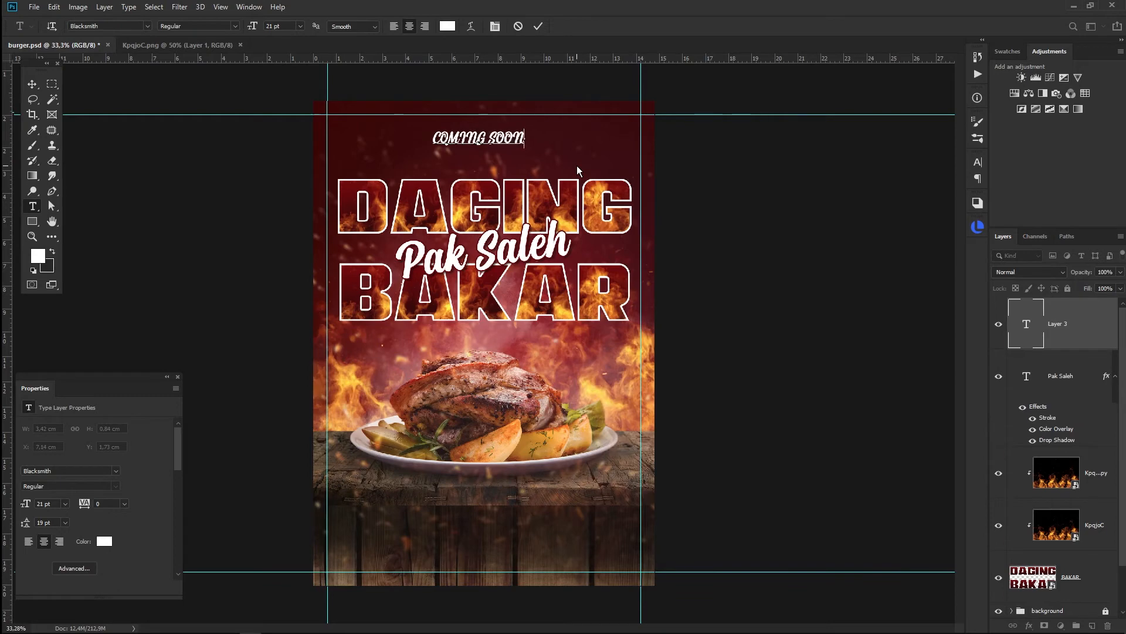
key(ctrl+a)
click(146, 27)
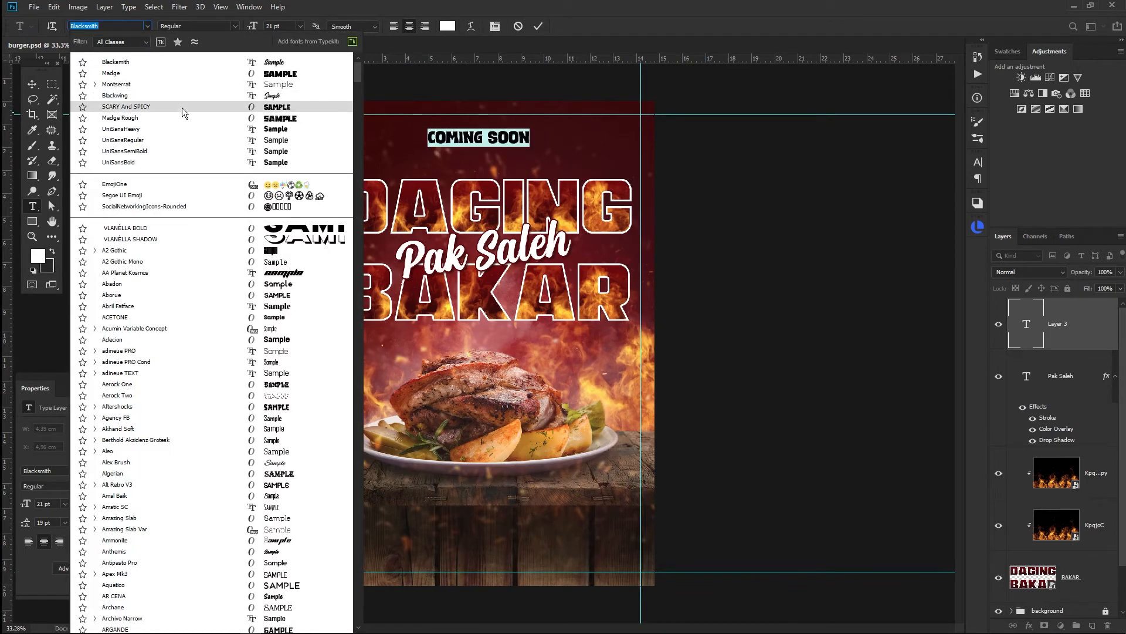
click(188, 73)
Step: Enlarge the COMING SOON text to about 31.5 pt
click(33, 84)
key(ctrl+t)
drag(545, 125, 578, 124)
key(Return)
click(772, 389)
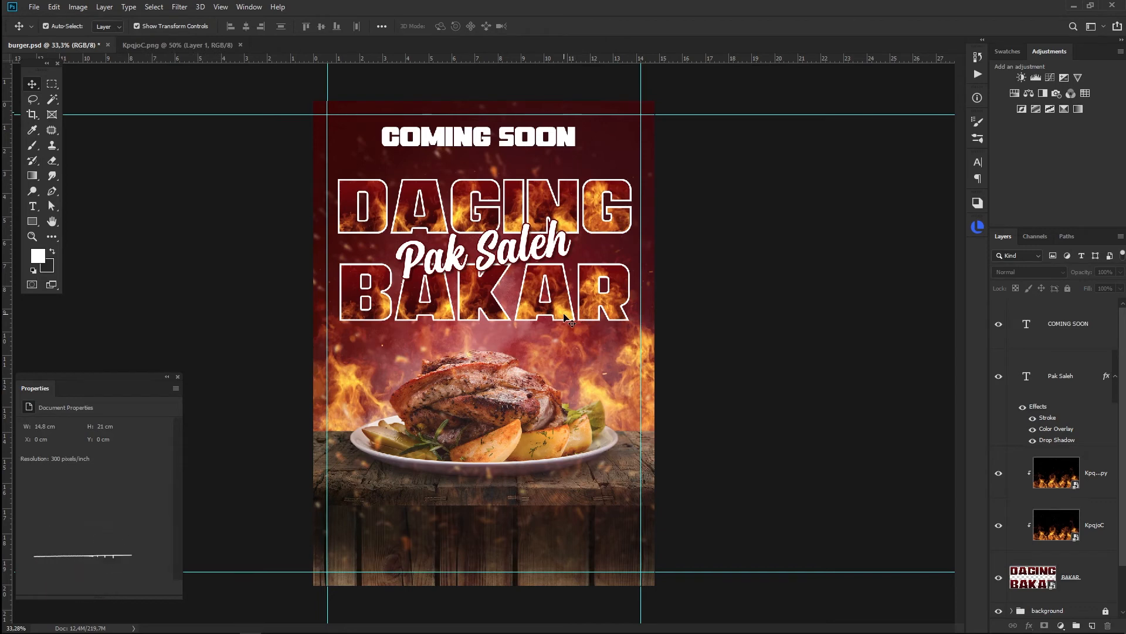
click(551, 254)
shift+click(551, 252)
drag(629, 156, 621, 162)
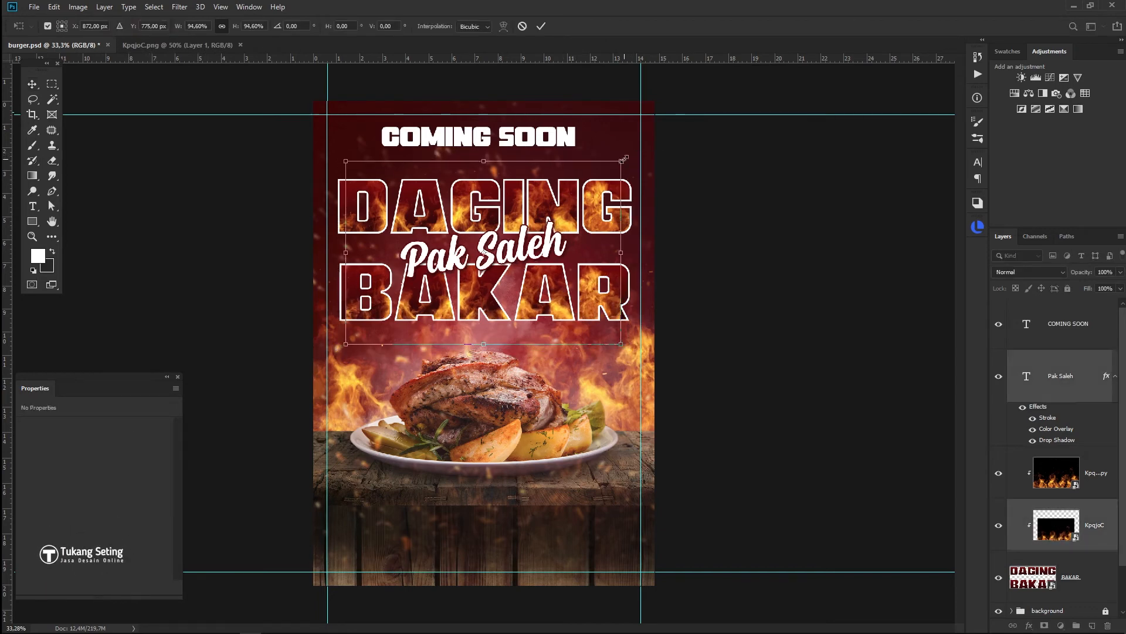
key(Return)
Step: Group the Pak Saleh text, both flame layers and the title layer, and name the group daging bakar
click(1065, 379)
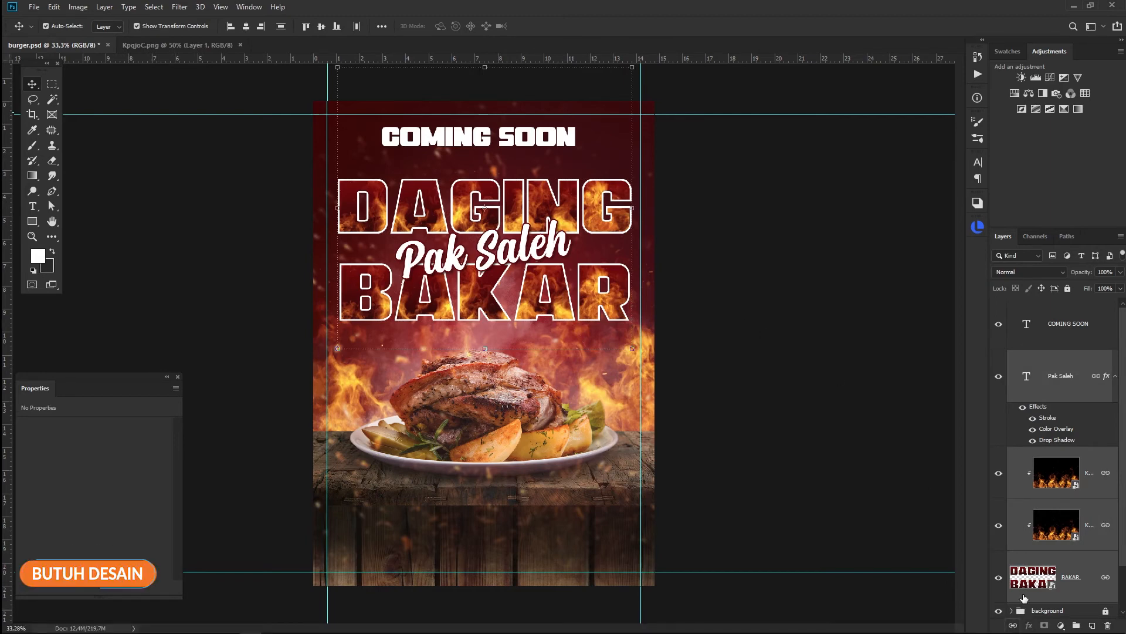
key(ctrl+g)
double_click(1044, 357)
text(da)
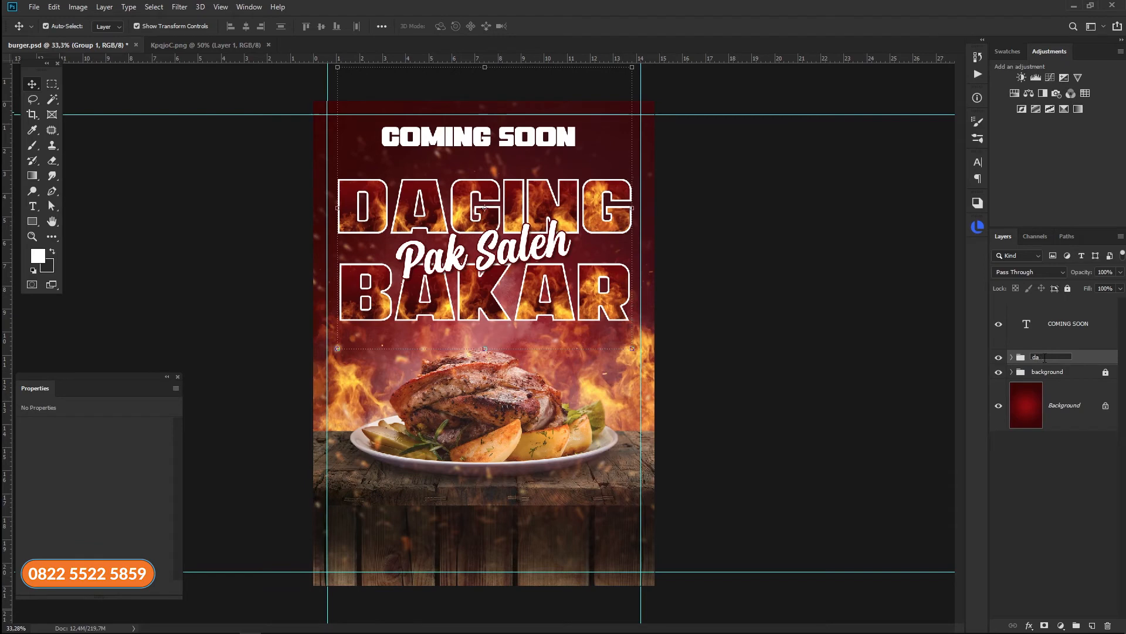
text(ging bakar)
key(Return)
Step: Scale the daging bakar group to about 85%, lower it onto the meat, and place it inside the background group beneath the meat plate layer
drag(632, 348, 600, 340)
drag(568, 303, 605, 360)
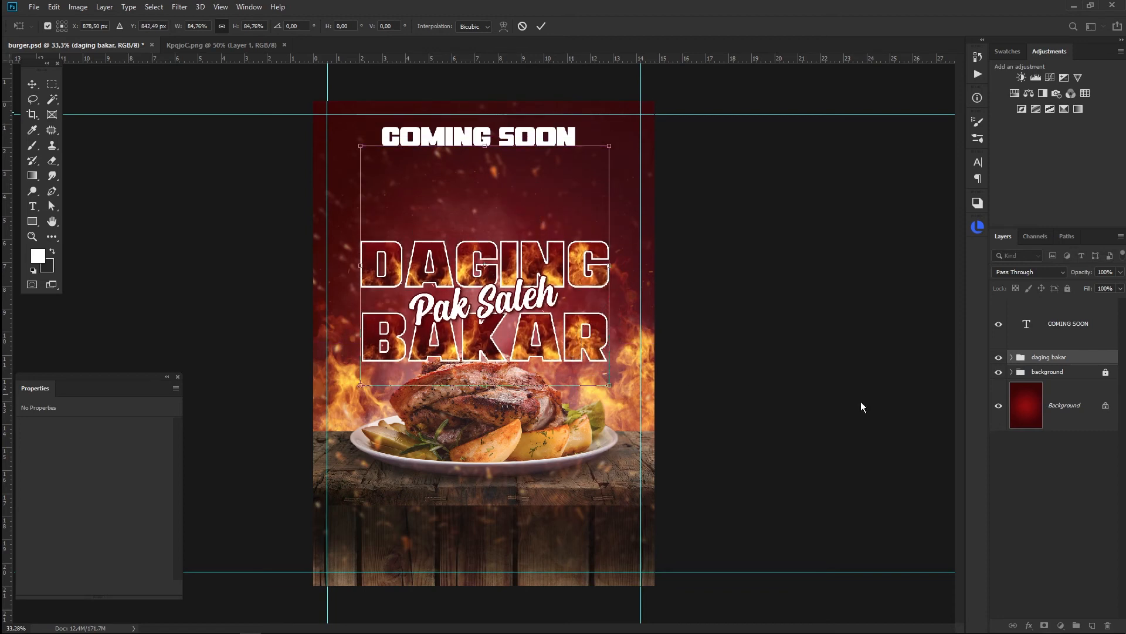
click(1012, 373)
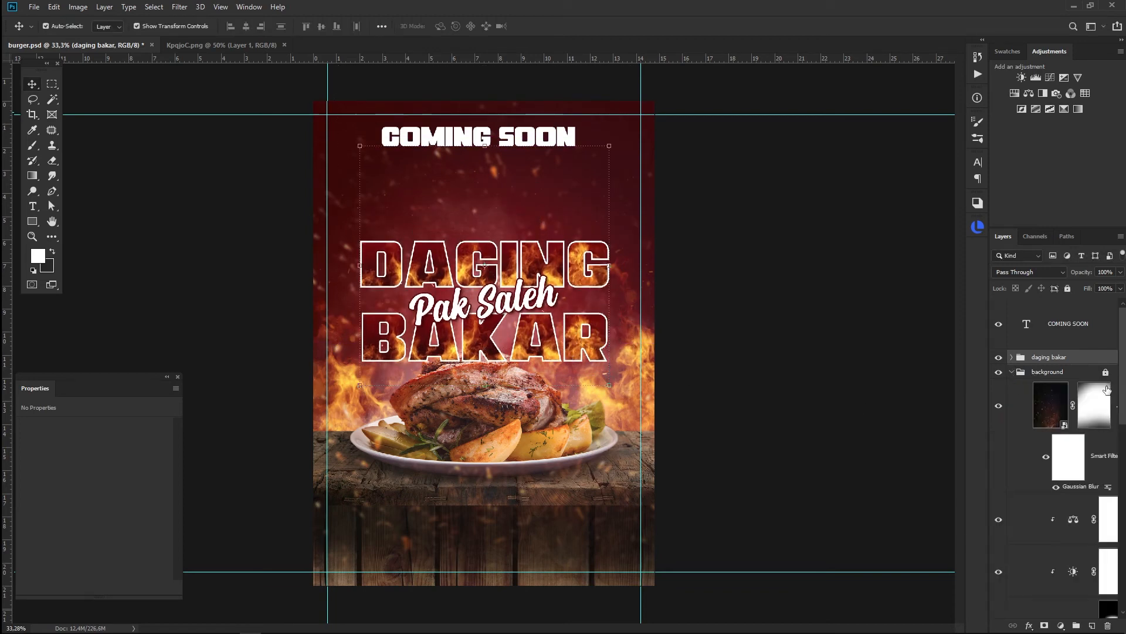
mouse_move(1062, 360)
mouse_down()
mouse_move(1053, 590)
mouse_move(1065, 374)
mouse_up()
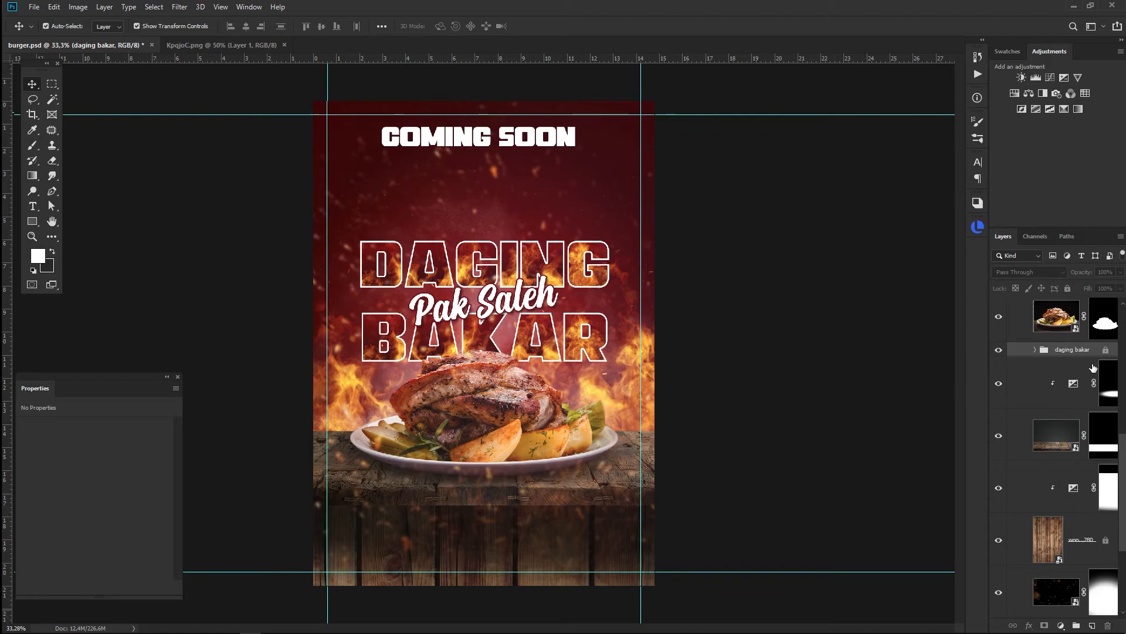
Step: Collapse the background group, enlarge it to about 109% and shift it slightly down the poster
scroll(1062, 376, up, 5)
click(1037, 358)
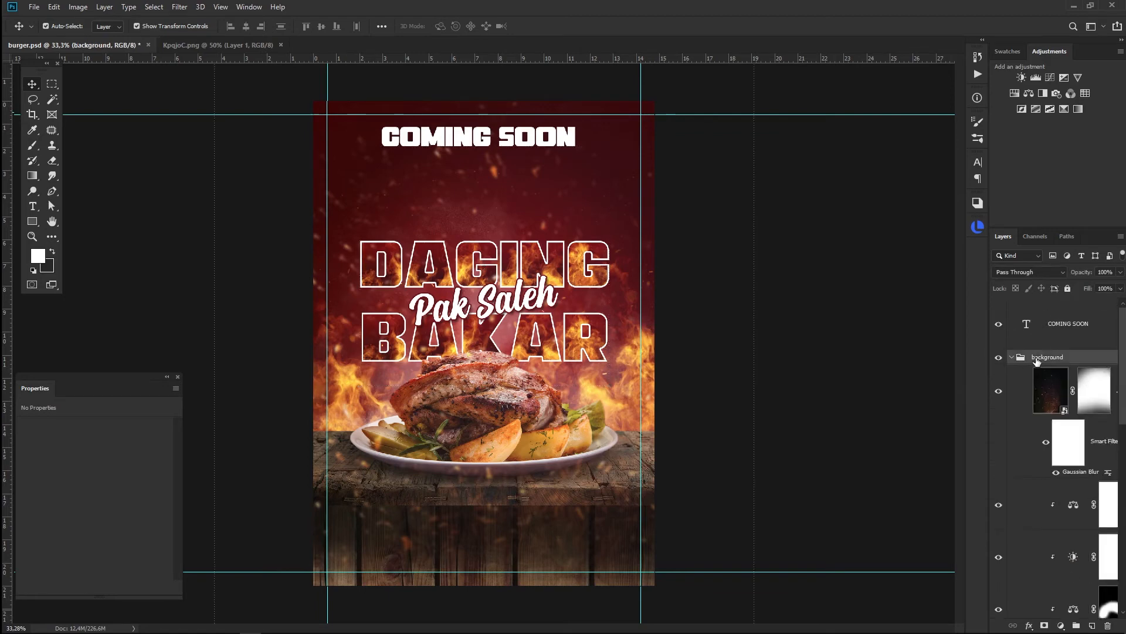
click(1011, 358)
click(1011, 358)
click(1012, 357)
key(ctrl+t)
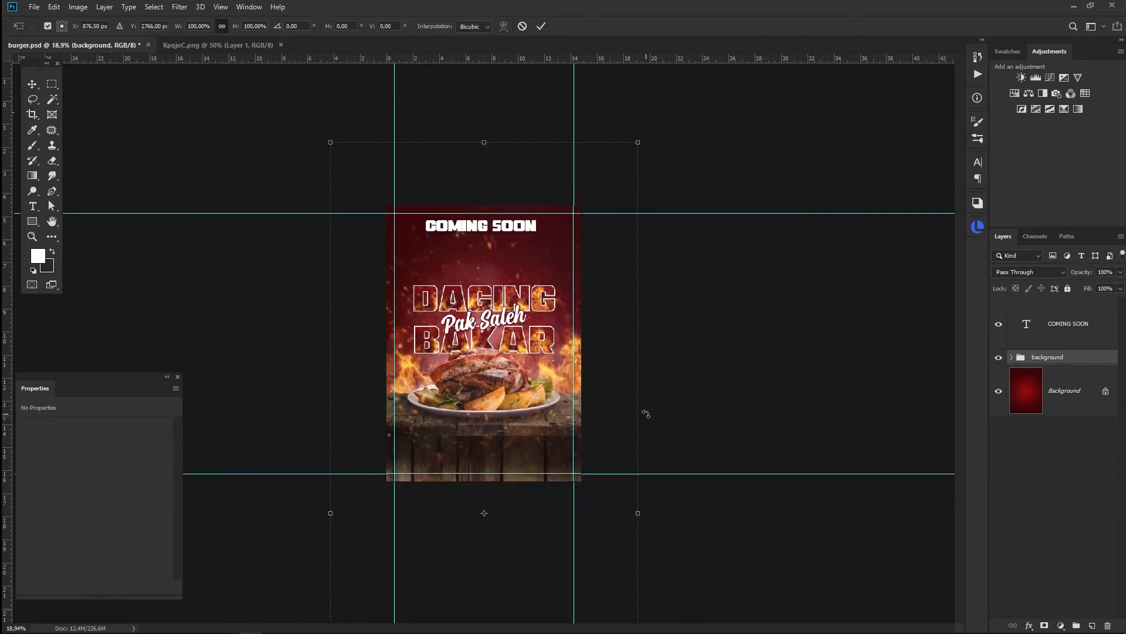
drag(639, 143, 682, 117)
drag(535, 384, 535, 396)
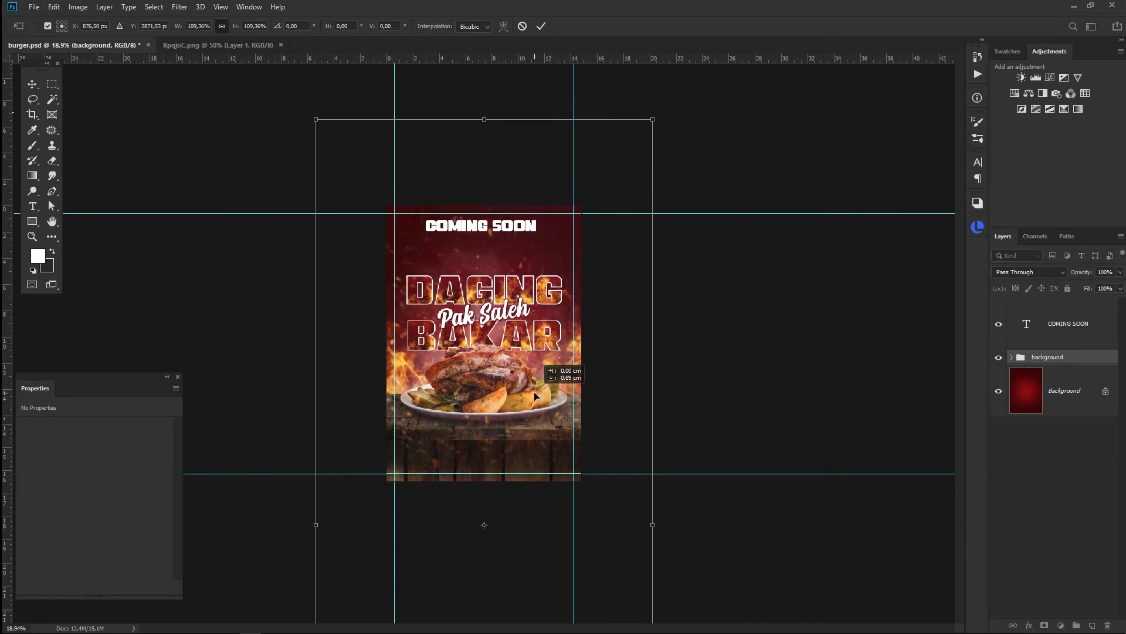
key(Return)
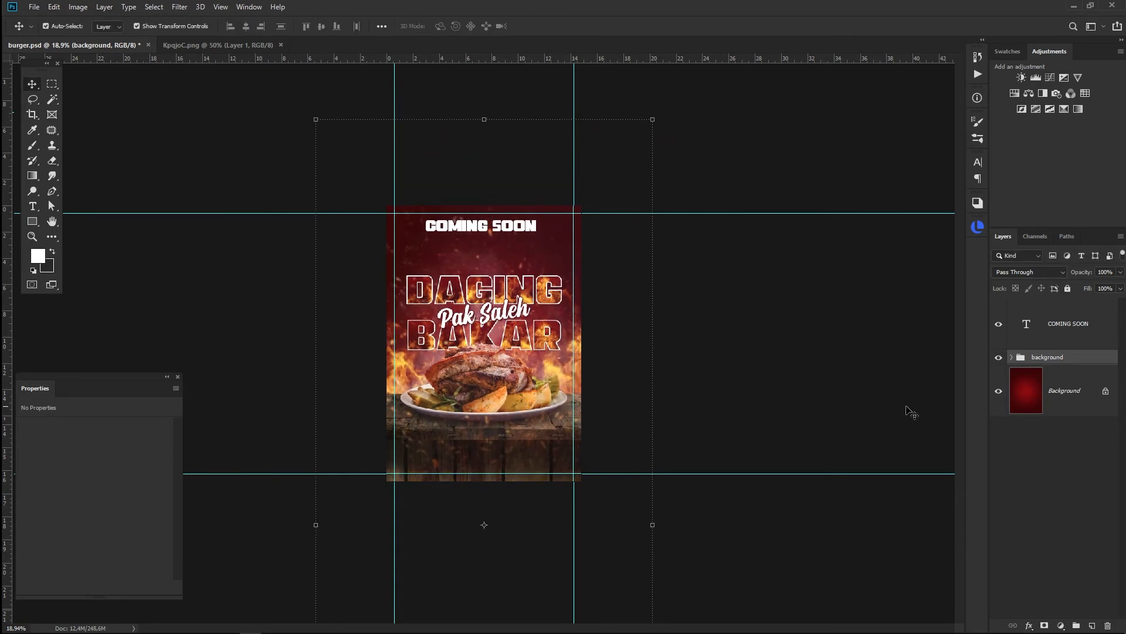
Step: Shrink the daging bakar group inside the background group slightly about its centre
click(1011, 357)
scroll(1056, 440, down, 1)
click(1072, 433)
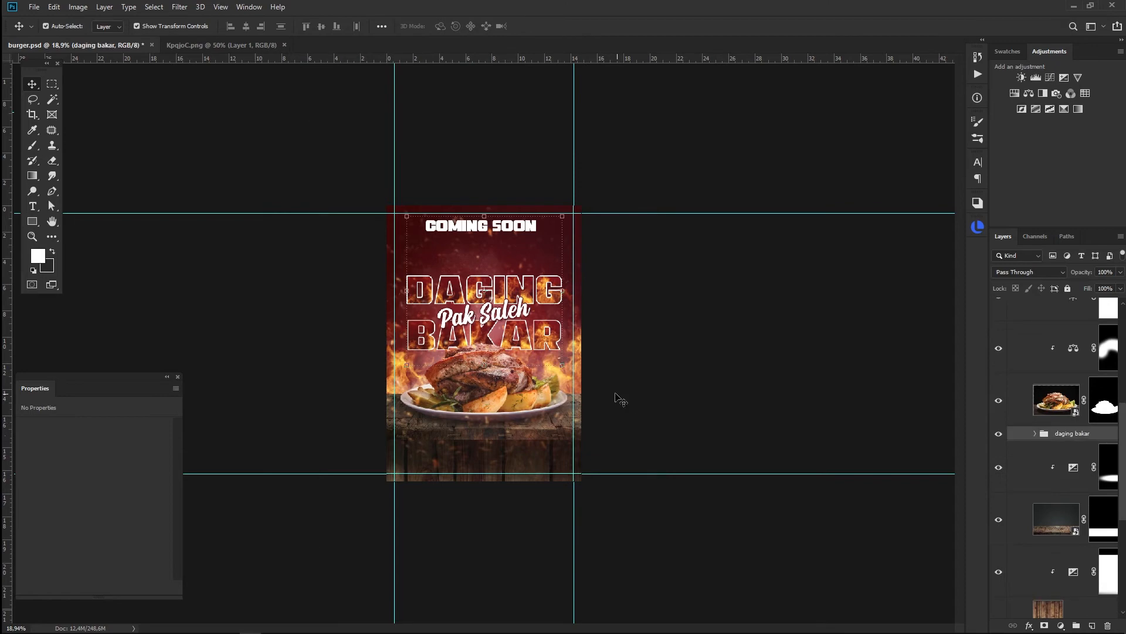
key(ctrl+t)
scroll(462, 327, up, 6)
drag(622, 116, 613, 128)
key(Return)
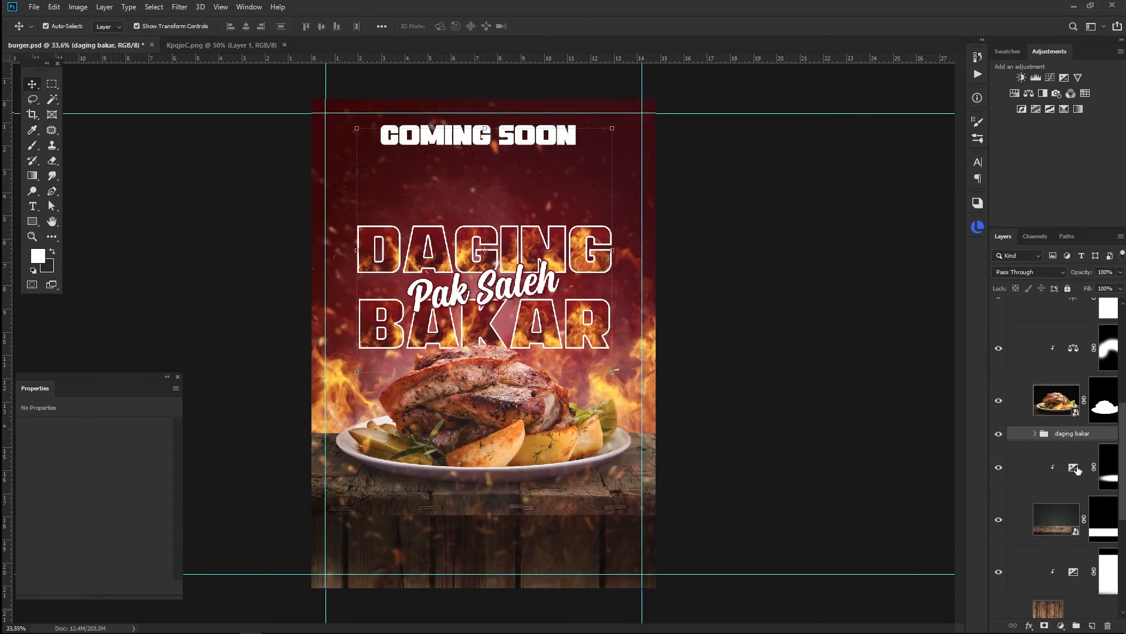
Step: Add the Pak Saleh text's black drop shadow to the DAGING BAKAR title layer, with 95% opacity, 10 px distance, 3% spread and 16 px size
click(1035, 434)
double_click(1094, 509)
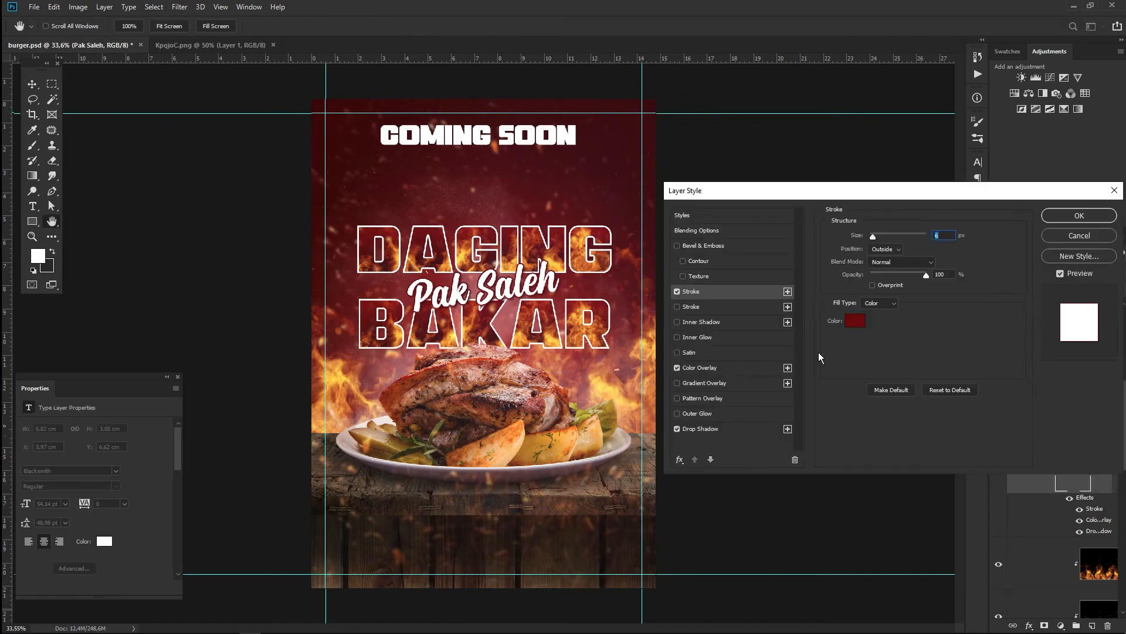
click(698, 429)
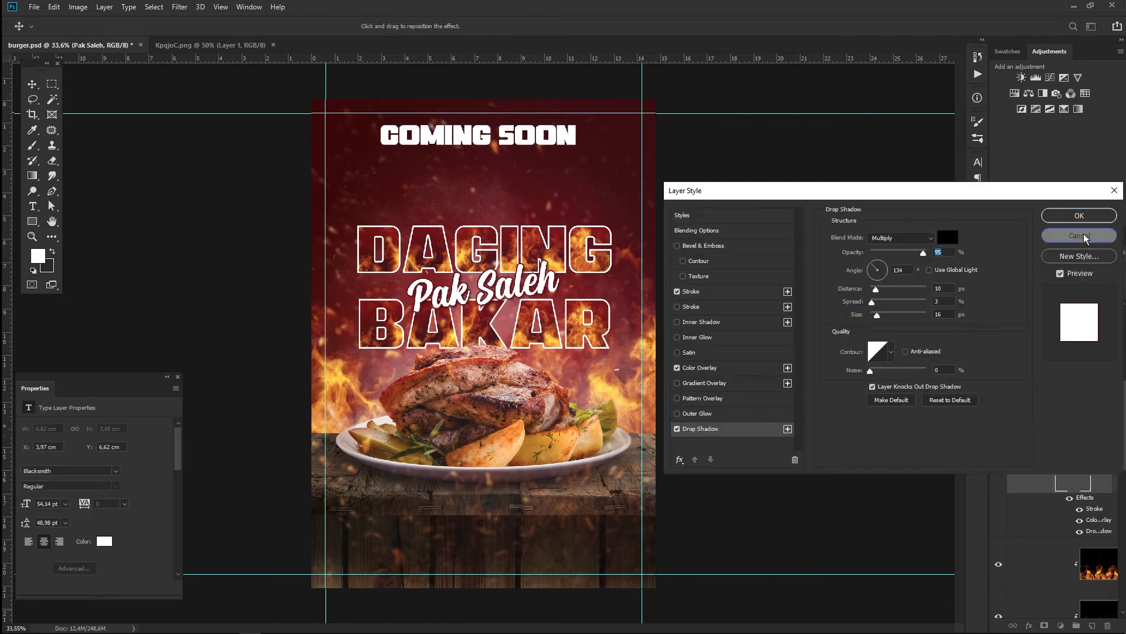
click(1078, 215)
drag(989, 595, 977, 597)
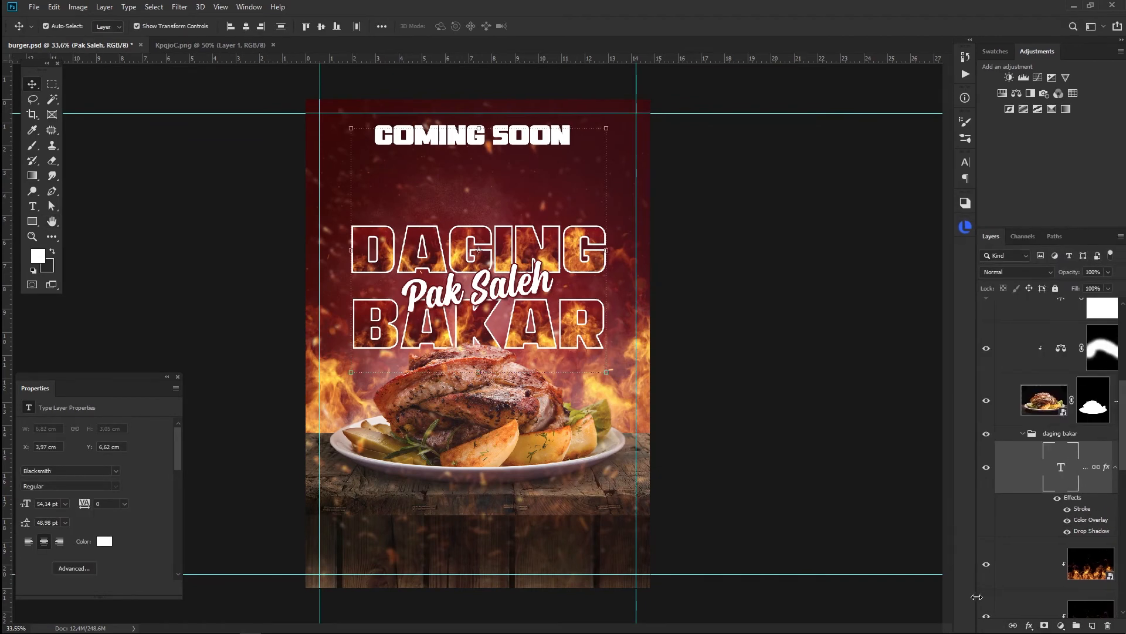
scroll(1082, 508, down, 3)
click(1060, 513)
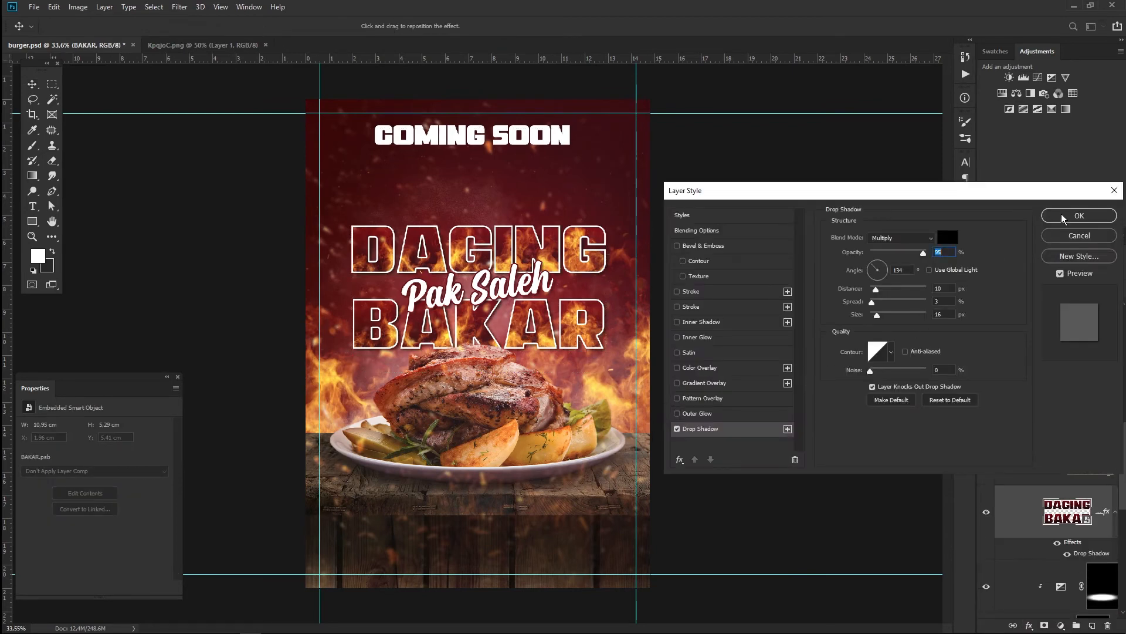
click(903, 237)
click(903, 250)
click(1063, 217)
click(755, 301)
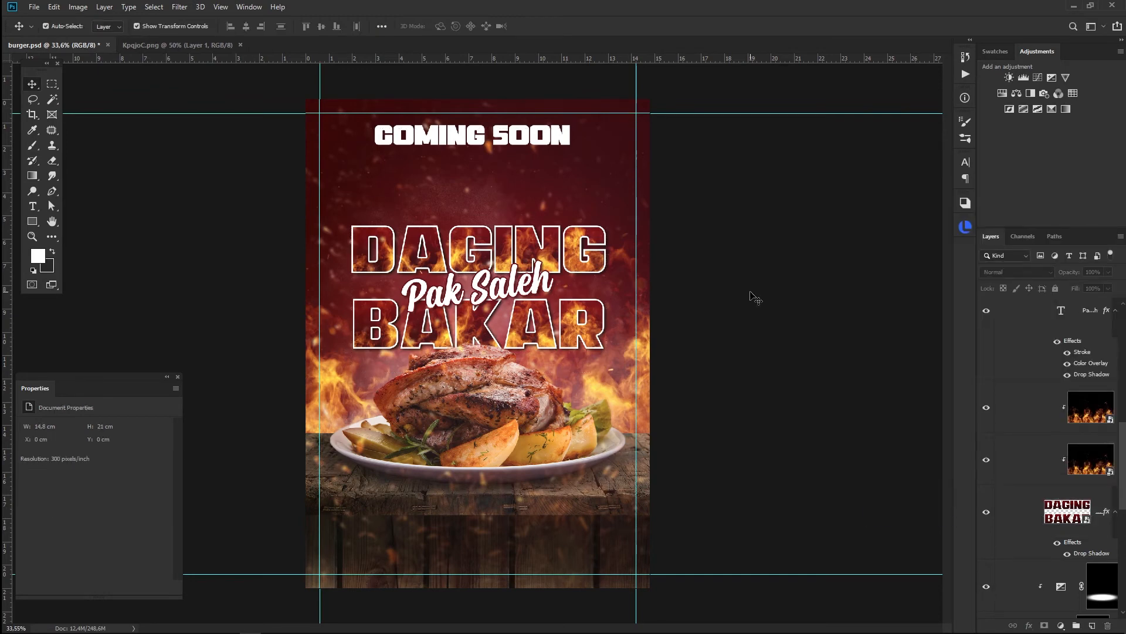
Step: Collapse the background group and lock it
scroll(1069, 460, up, 8)
click(1000, 358)
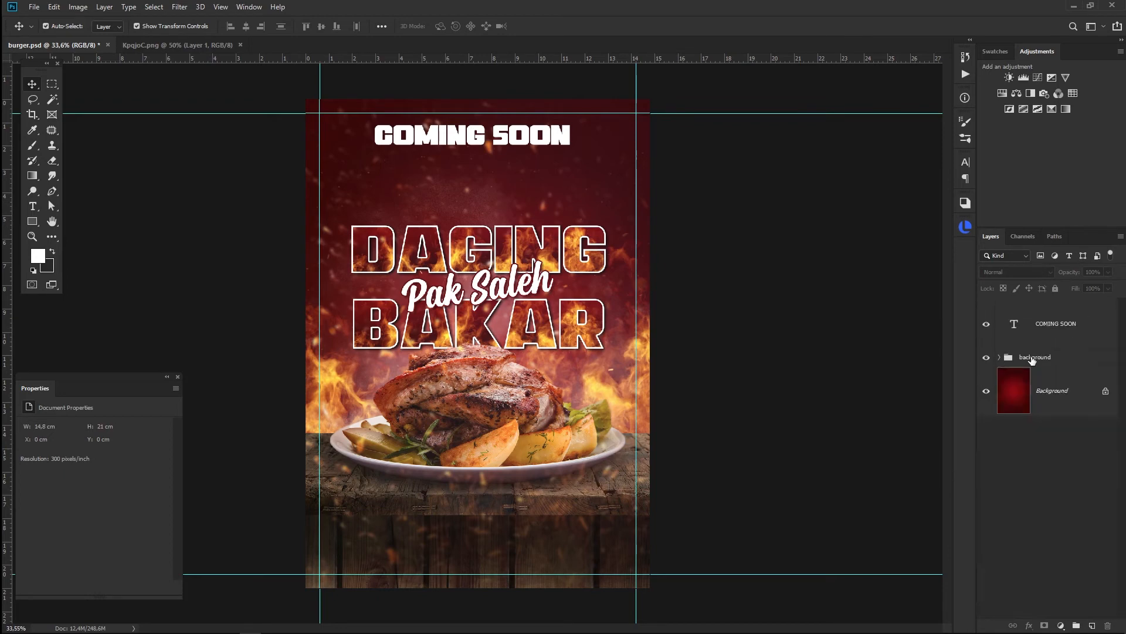
click(1032, 359)
Step: Enlarge the COMING SOON text to slightly wider than the DAGING BAKAR title and centre it above the title
click(481, 145)
key(ctrl+t)
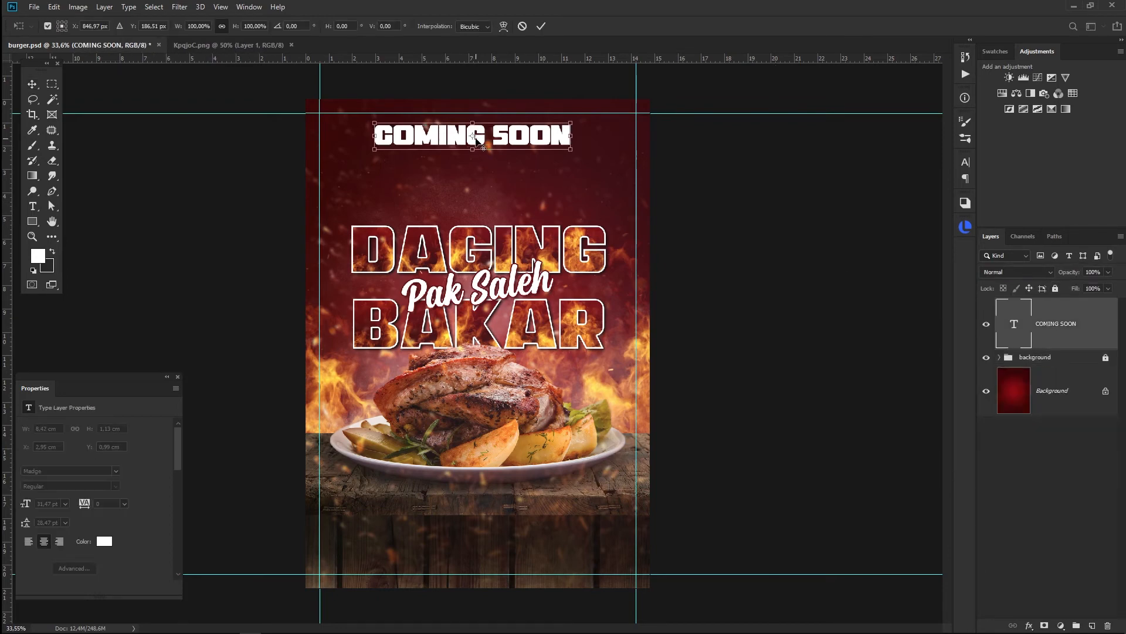
drag(582, 159, 604, 147)
key(Return)
click(736, 241)
Step: Add the white centred text "Cabang ke-100" between COMING SOON and the DAGING BAKAR title
scroll(450, 228, up, 6)
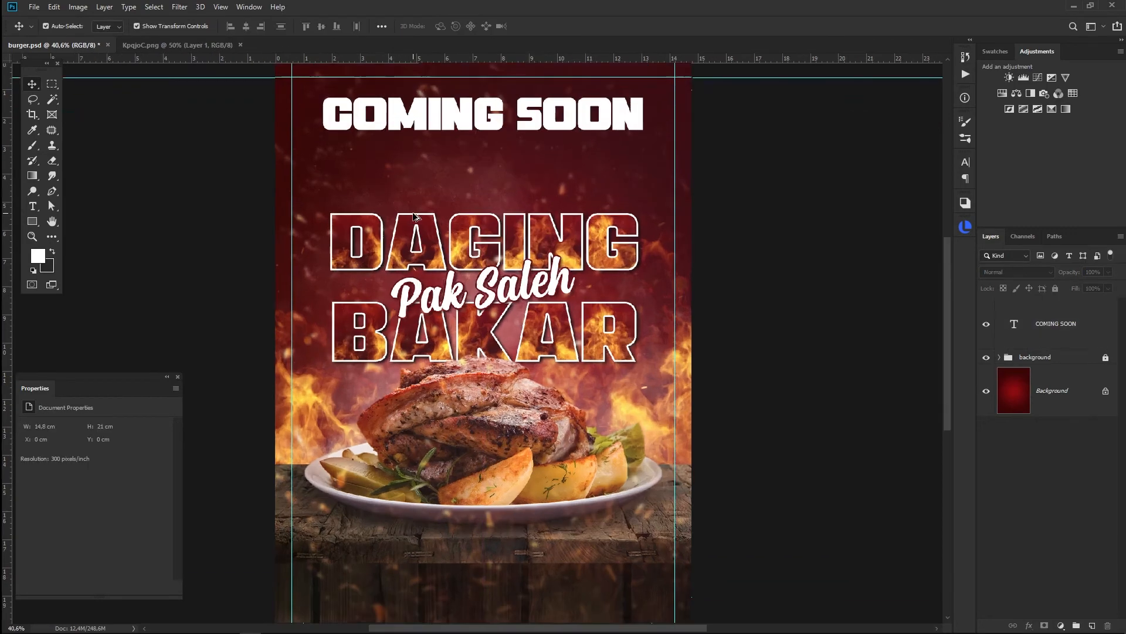
drag(574, 183, 590, 307)
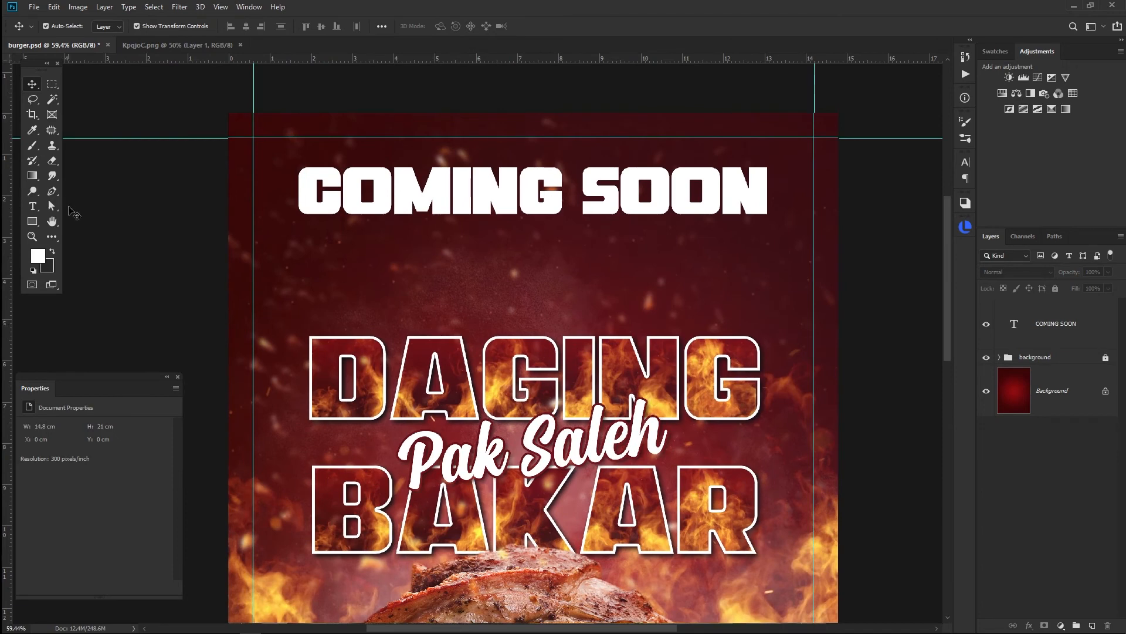
click(32, 209)
click(522, 281)
text(CABANGK)
key(BackSpace)
text(KE-100)
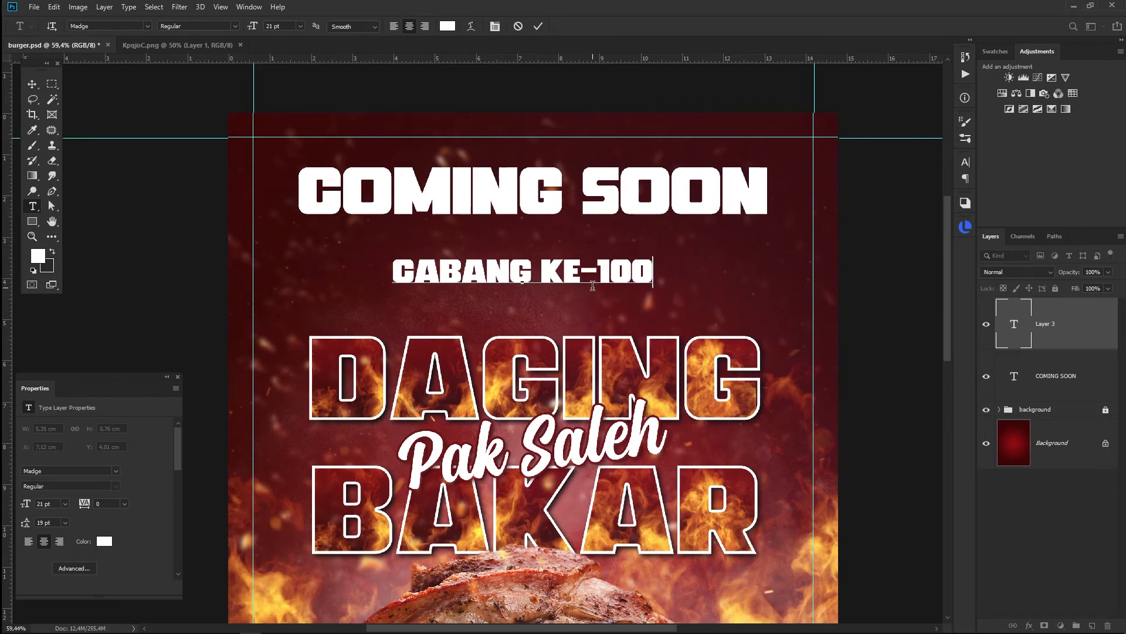
Step: Set the Cabang ke-100 text's font to Bebas Neue Bold
key(ctrl+a)
click(146, 27)
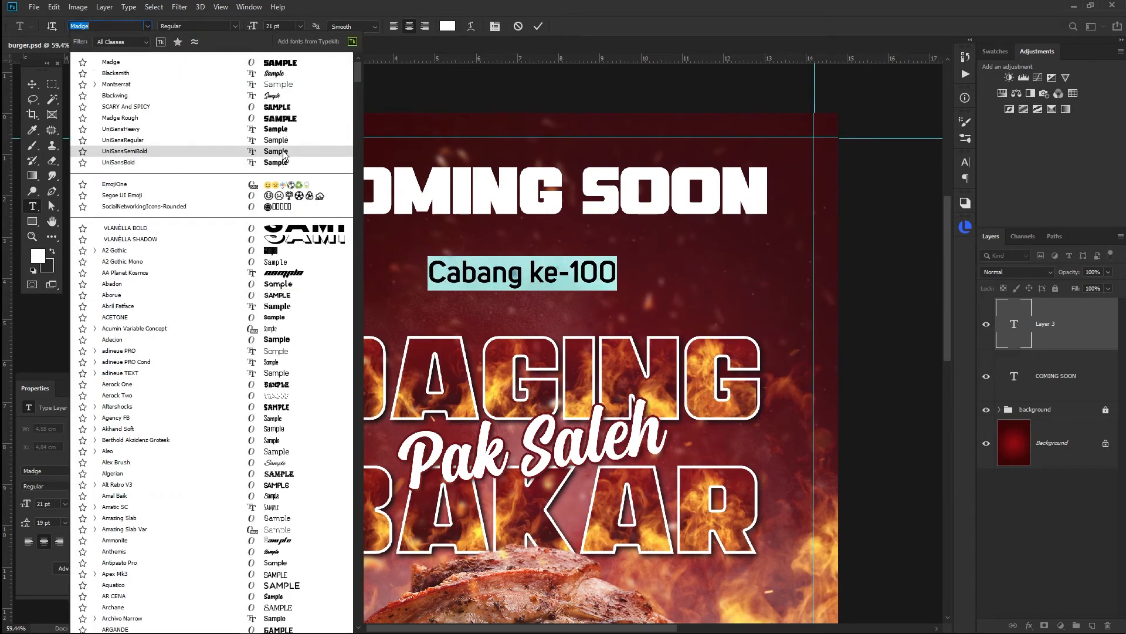
drag(357, 76, 361, 125)
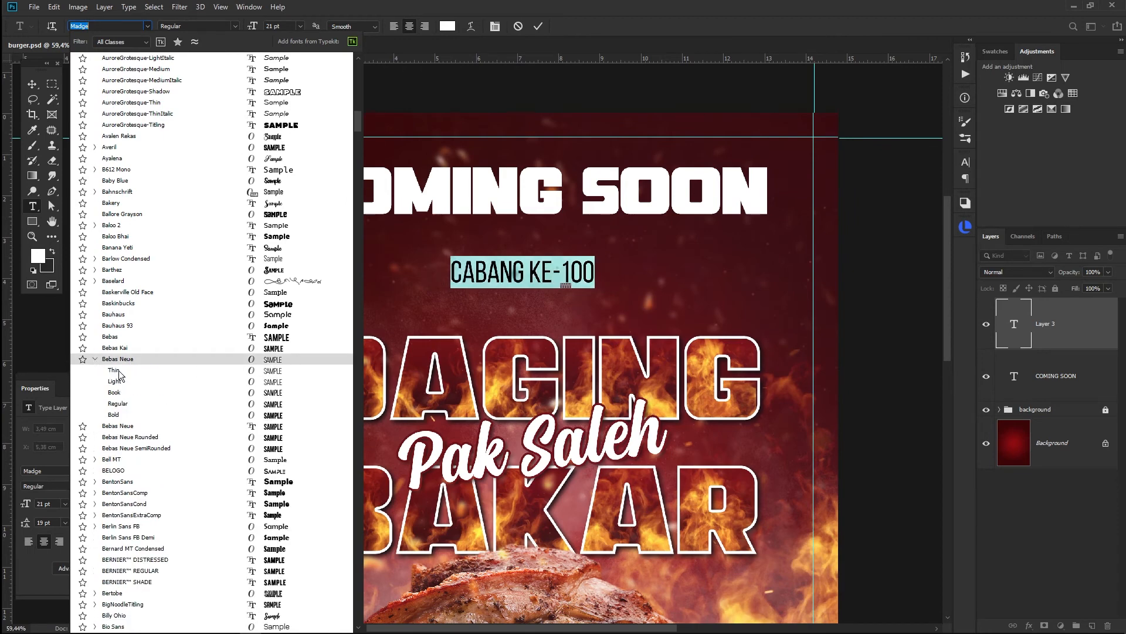
click(109, 370)
click(32, 84)
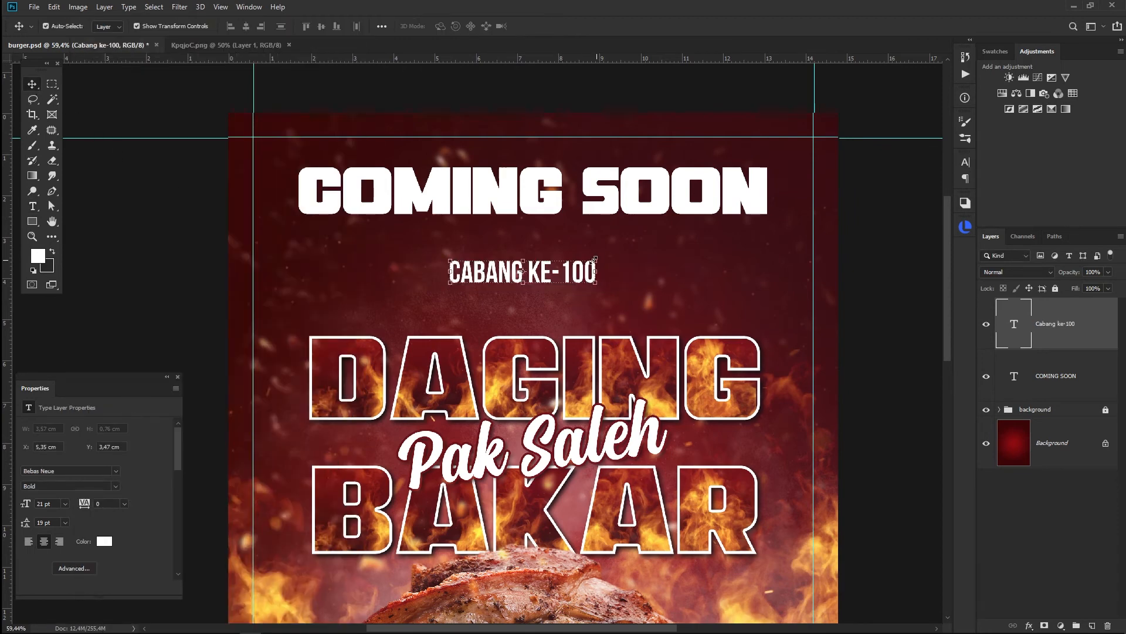
Step: Move the Cabang ke-100 text down closer to the DAGING BAKAR title and enlarge it slightly
click(33, 222)
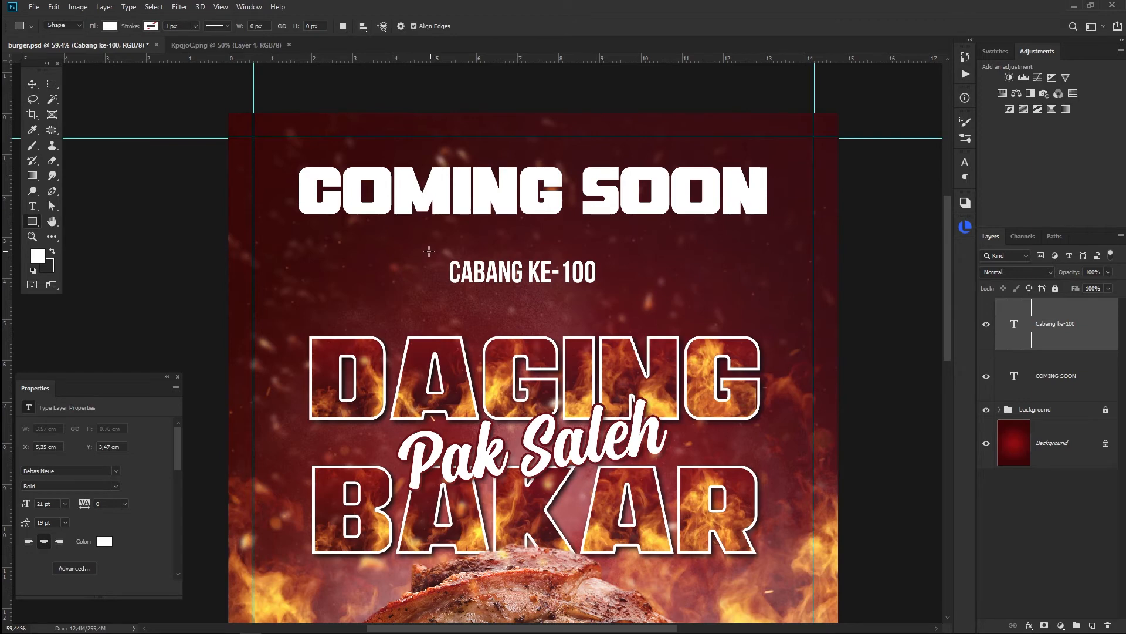
key(v)
drag(537, 279, 536, 307)
mouse_move(596, 285)
mouse_down()
mouse_move(620, 279)
mouse_move(600, 285)
mouse_up()
key(Return)
Step: Switch to Illustrator and create a new blank document
click(271, 625)
click(440, 456)
scroll(554, 487, down, 5)
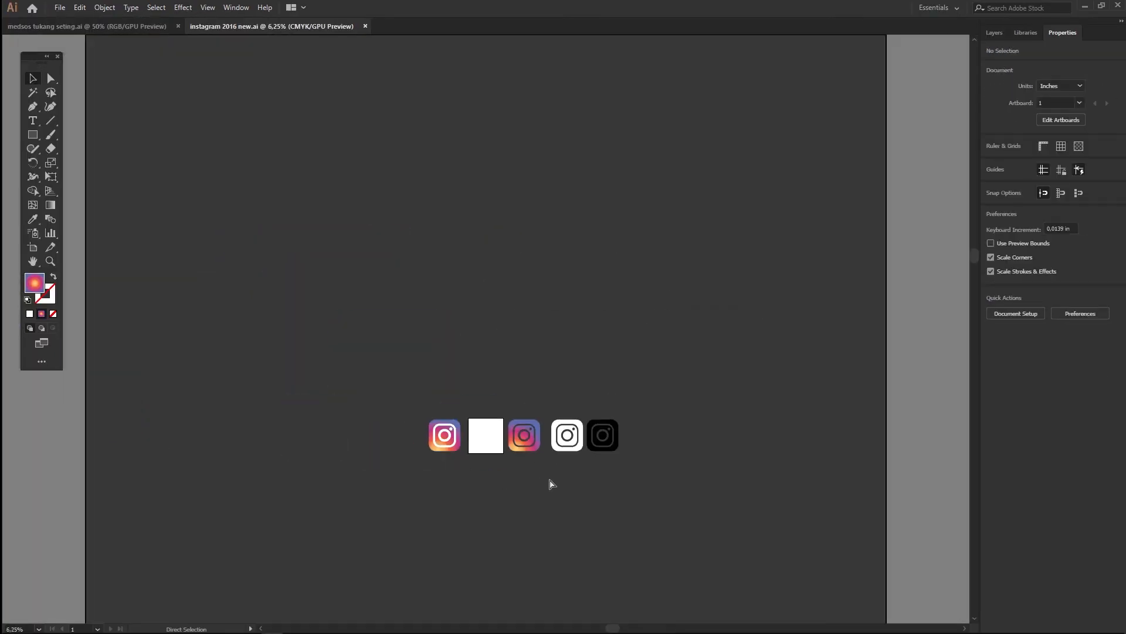
key(ctrl+n)
click(626, 383)
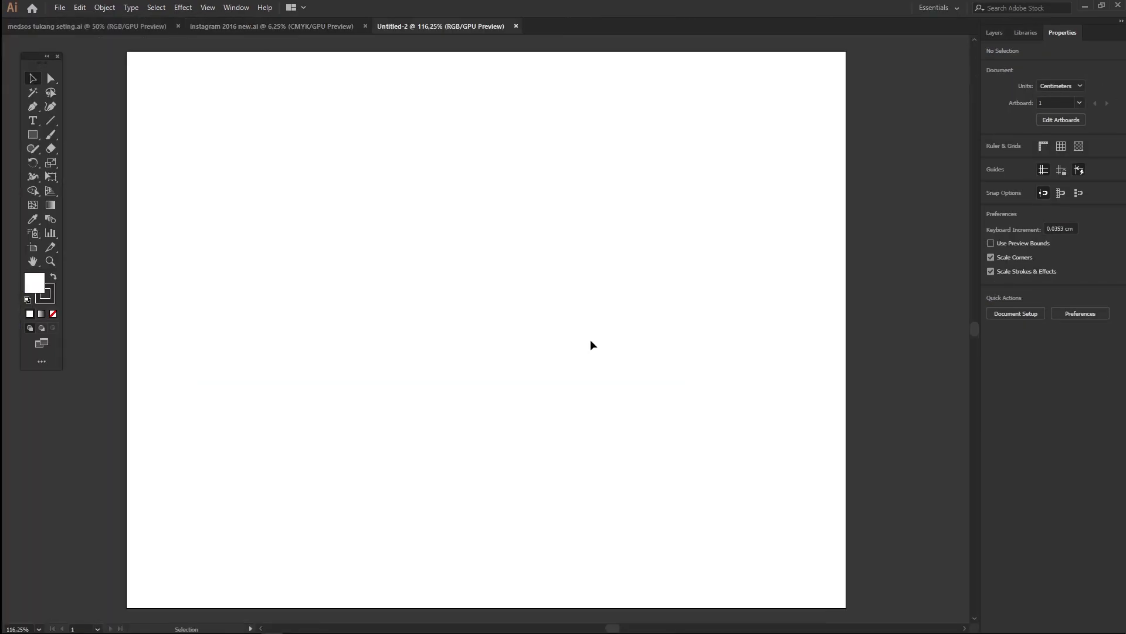
click(51, 136)
drag(273, 272, 649, 262)
key(ctrl+z)
Step: Draw a horizontal line about 13.27 cm long across the upper artboard and set its stroke weight to 30 pt
click(50, 120)
mouse_move(293, 284)
mouse_down()
mouse_move(684, 284)
mouse_move(635, 284)
mouse_up()
click(1035, 176)
click(1035, 176)
click(1035, 176)
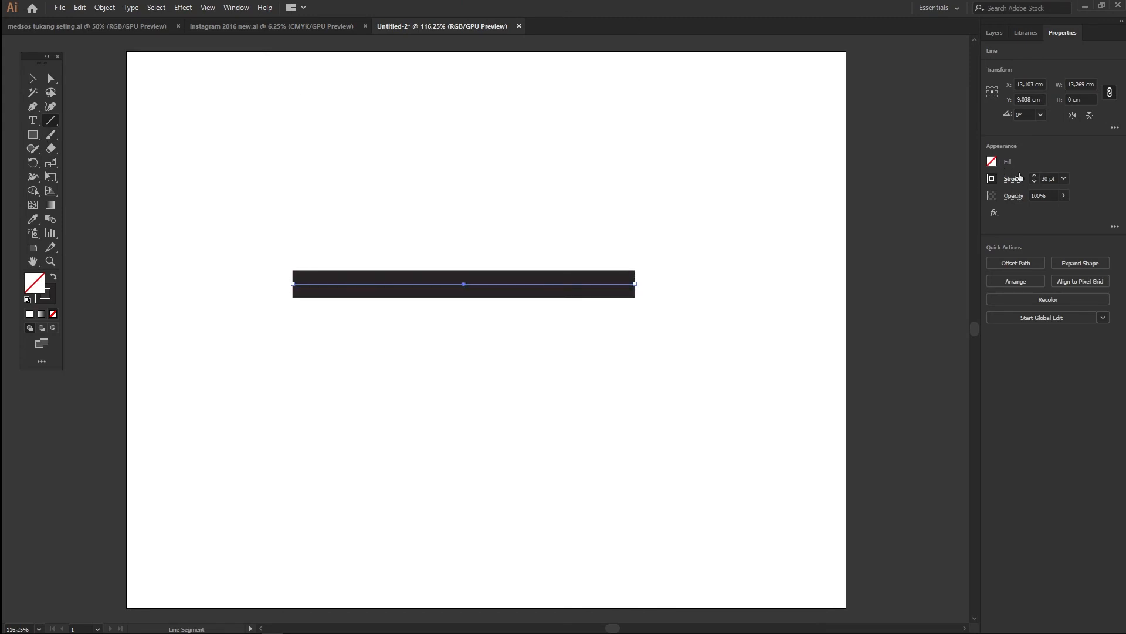
Step: Apply the rough charcoal-like art brush to the line and open the enlarged Artistic_Paintbrush brush library
click(237, 7)
click(293, 212)
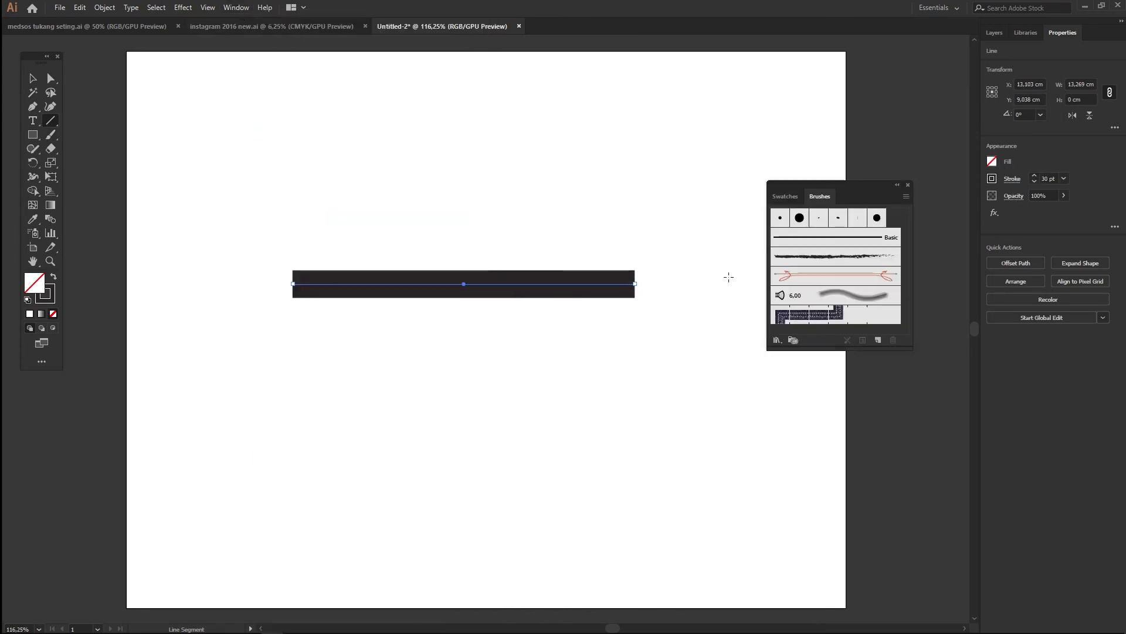
click(857, 256)
click(907, 196)
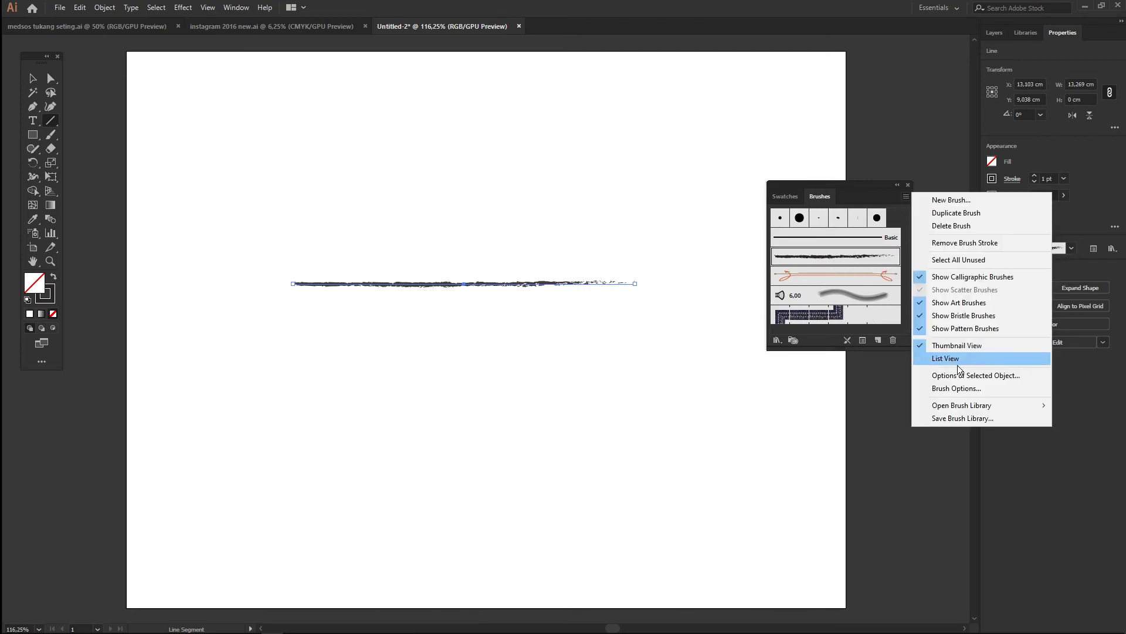
mouse_move(957, 406)
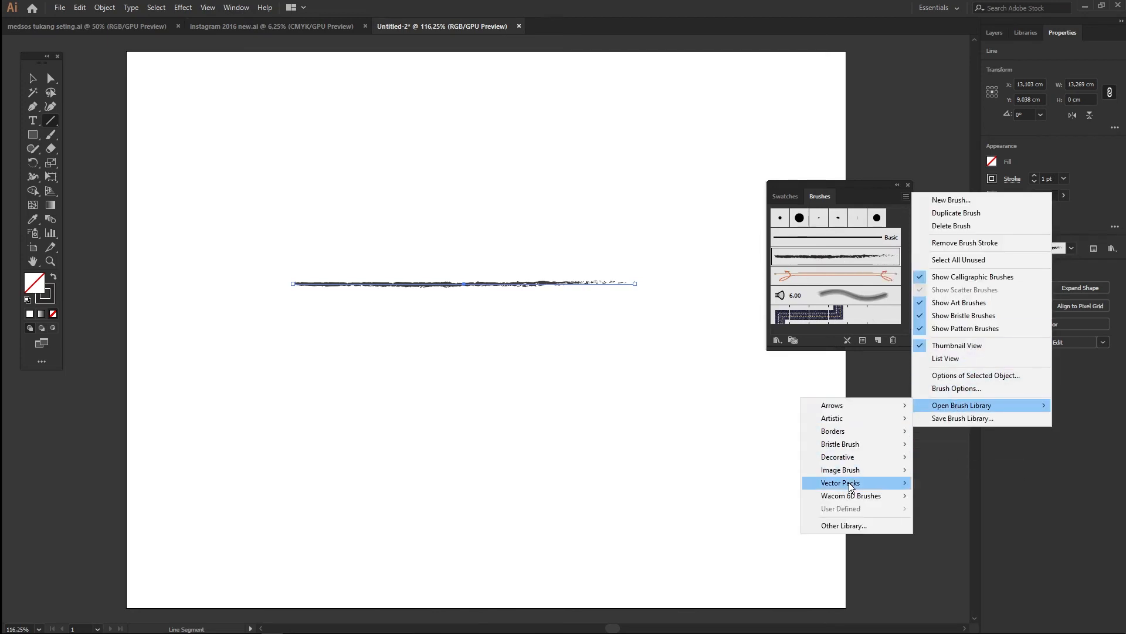
mouse_move(851, 419)
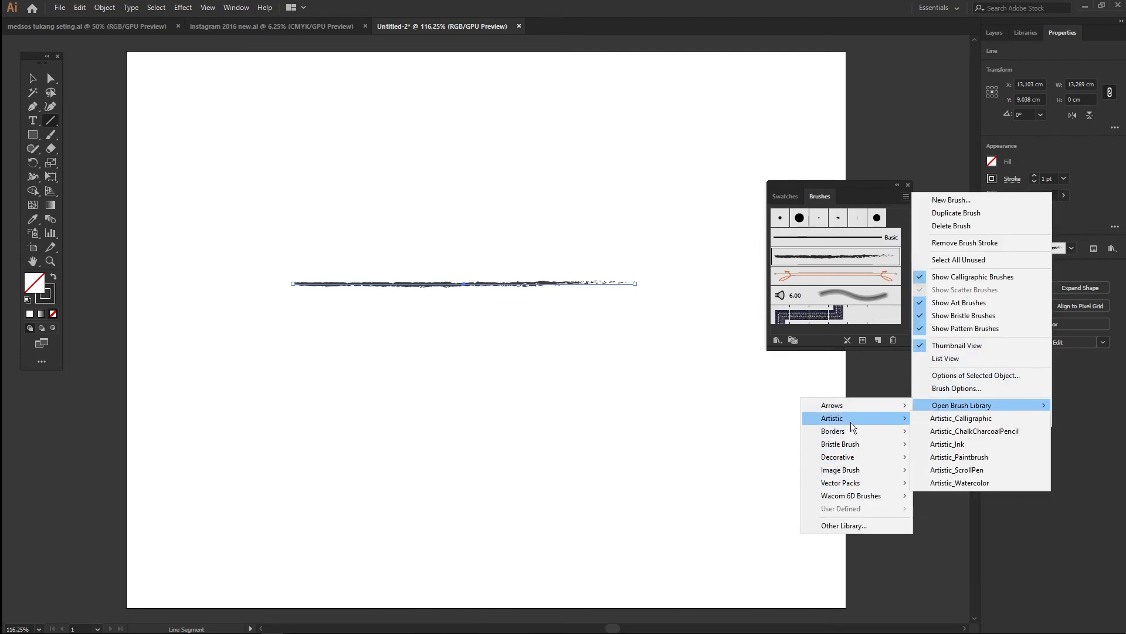
click(950, 460)
drag(637, 379, 700, 516)
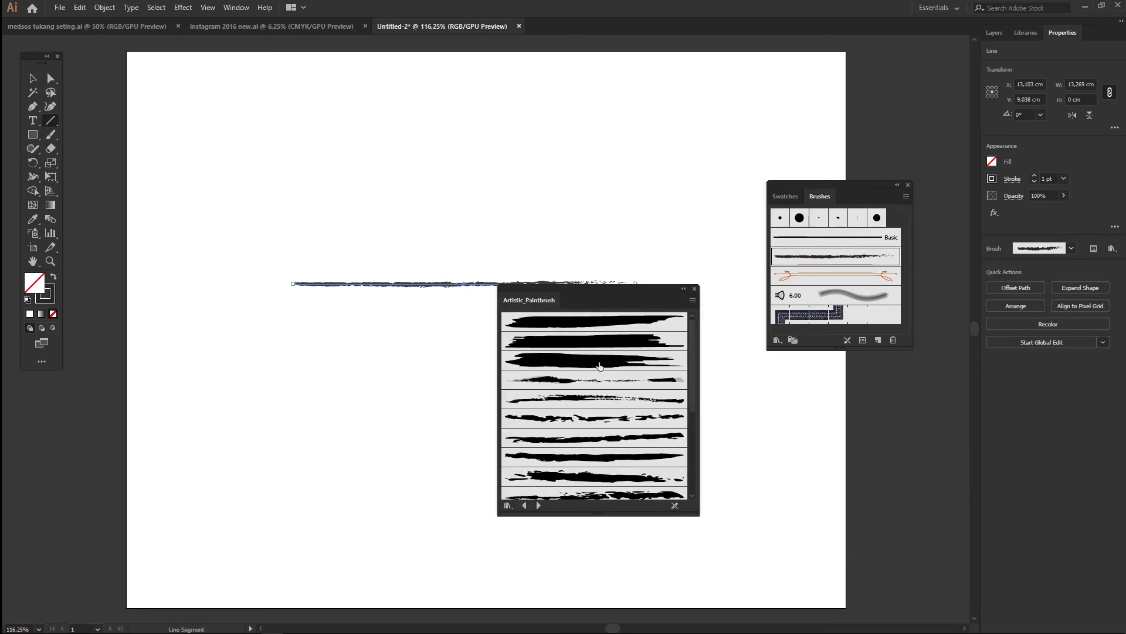
Step: Apply the thick paintbrush stroke with ragged ends from Artistic_Paintbrush to the line and set its weight to 2 pt
click(606, 345)
drag(654, 288, 822, 355)
key(v)
click(1034, 174)
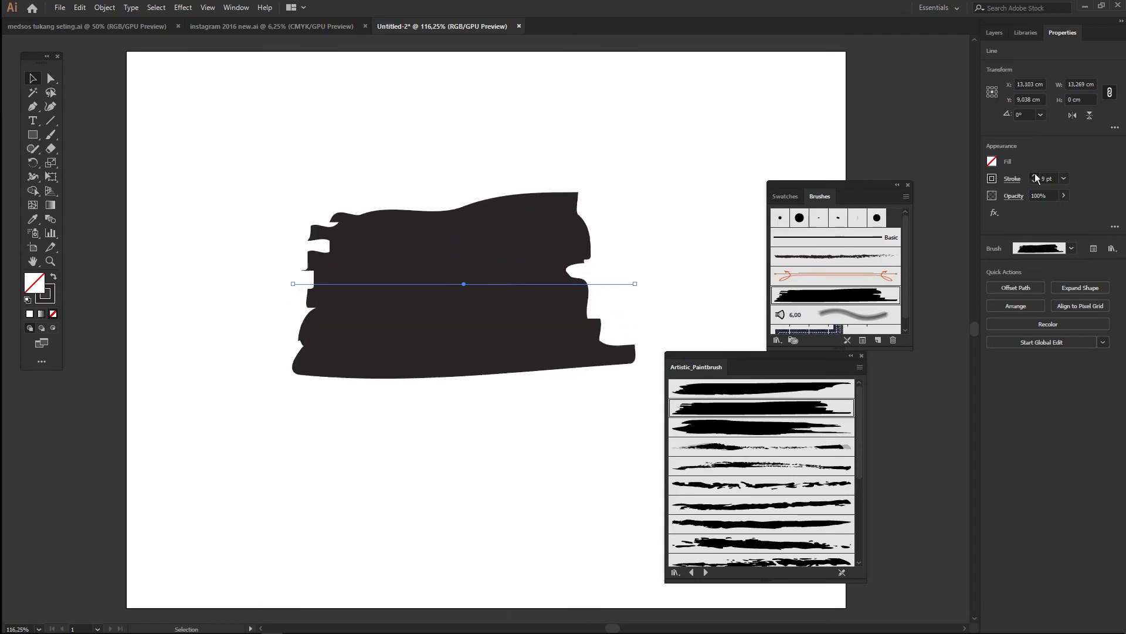
click(1034, 181)
click(1036, 182)
click(1035, 183)
click(1035, 176)
Step: Overlap the brush stroke with a copy rotated 180°, and expand and unite both into one shape about 18.3 cm wide
mouse_move(417, 301)
mouse_down()
mouse_move(300, 237)
mouse_move(421, 237)
mouse_up()
drag(599, 178, 400, 243)
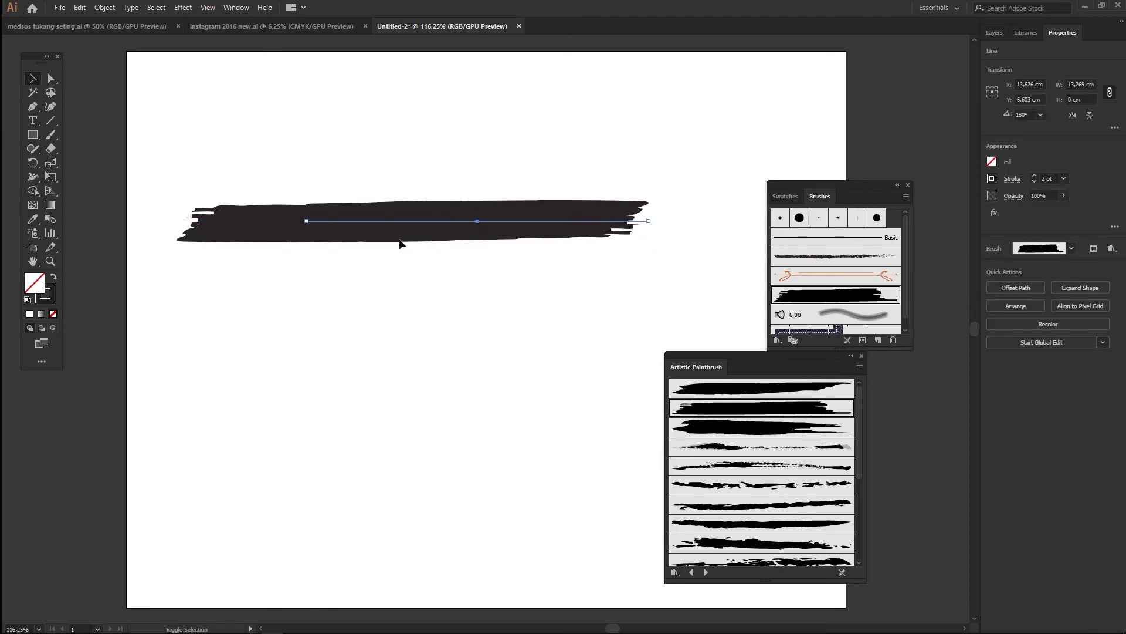
mouse_move(519, 325)
mouse_down()
mouse_move(437, 269)
mouse_move(423, 212)
mouse_up()
click(105, 7)
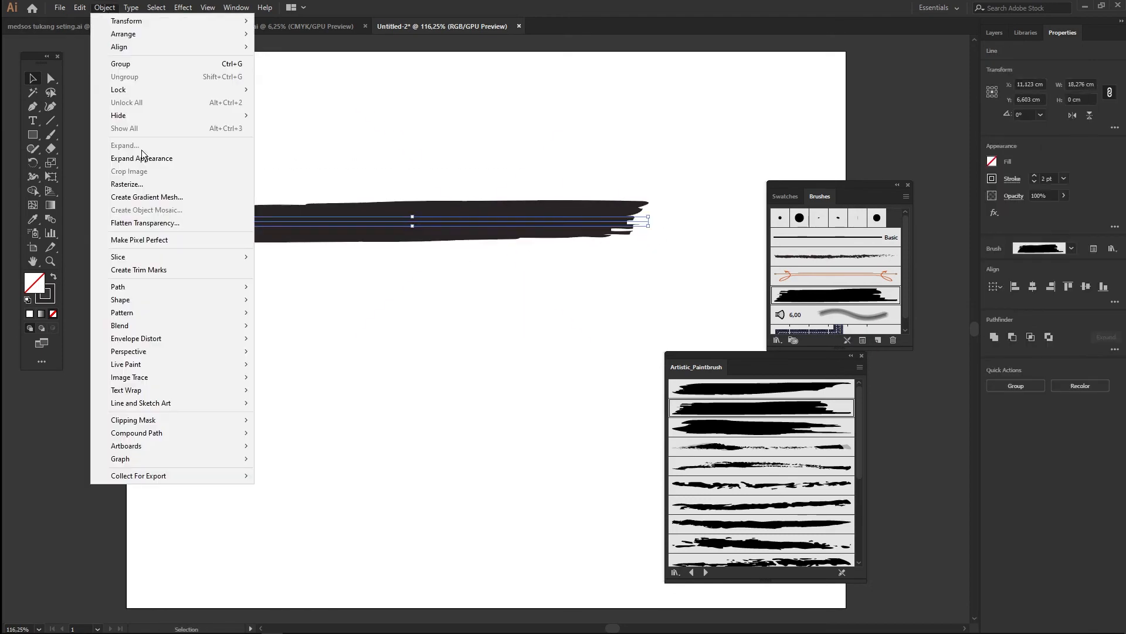
click(154, 159)
click(996, 313)
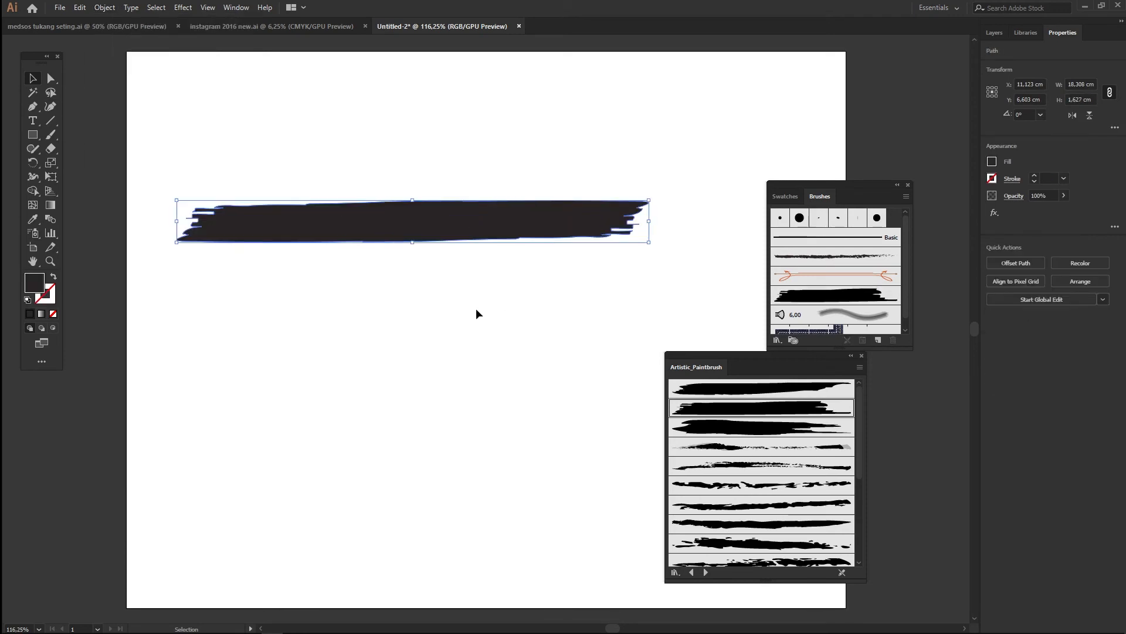
Step: Fill the united brush shape with yellow FFDA00
double_click(34, 282)
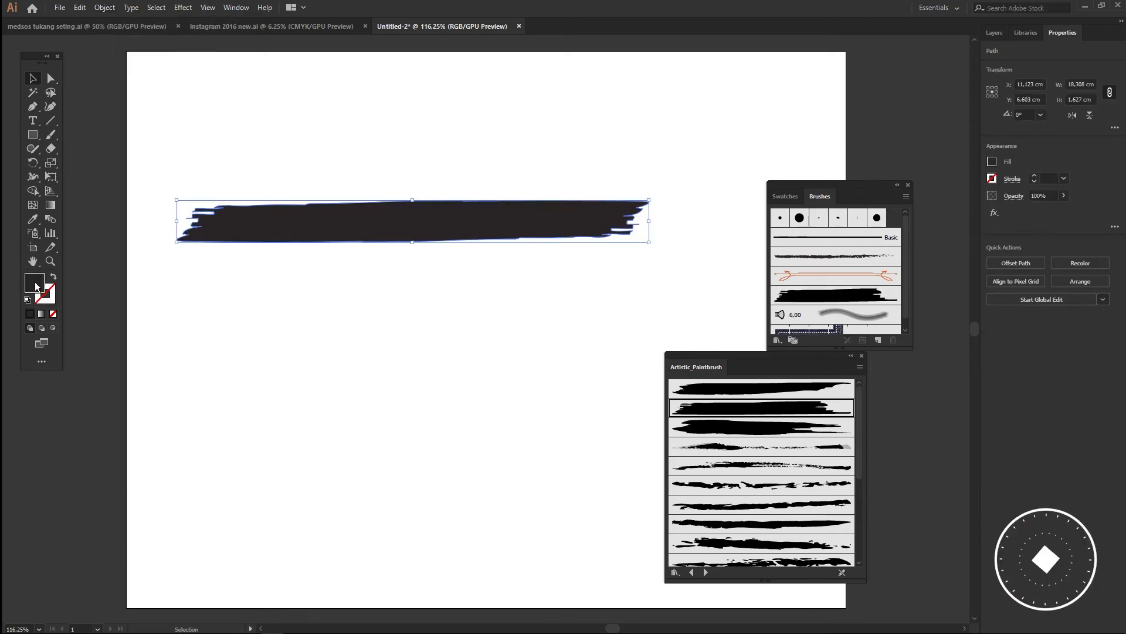
drag(456, 461, 459, 505)
click(436, 374)
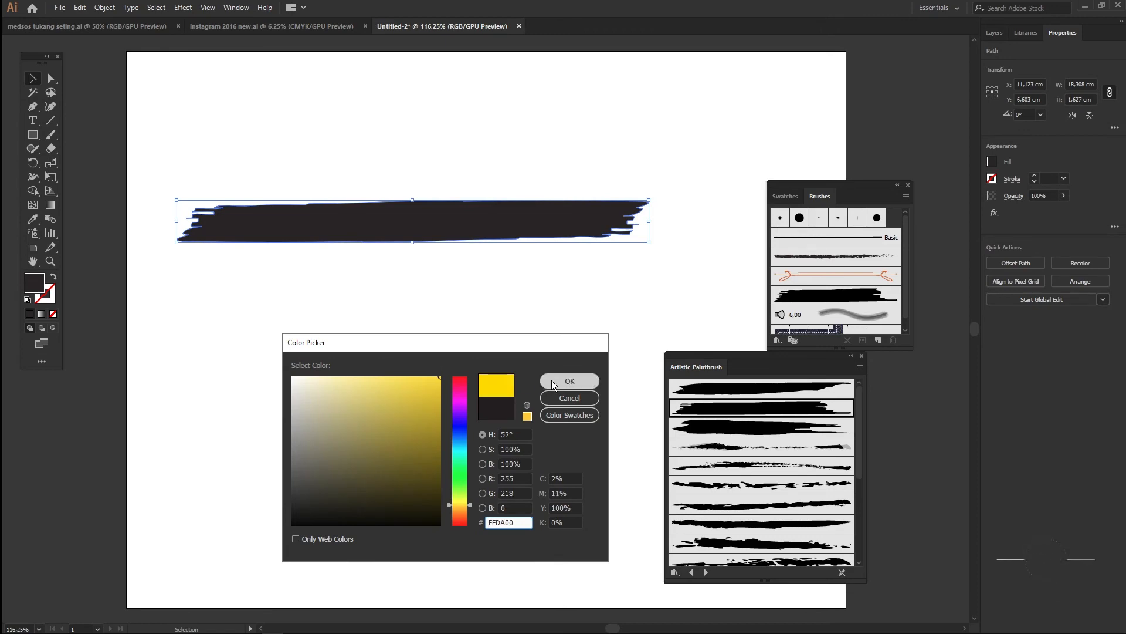
click(570, 380)
Step: Paste the yellow stroke into the Photoshop poster as a smart object, slightly wider than COMING SOON, behind the Cabang ke-100 text
click(251, 625)
key(ctrl+v)
click(807, 179)
drag(587, 547, 589, 292)
drag(845, 263, 795, 268)
drag(745, 298, 746, 290)
key(Return)
drag(1058, 383, 1058, 307)
Step: Set the Cabang ke-100 text colour to dark red 360100, sampled from the poster background
double_click(558, 295)
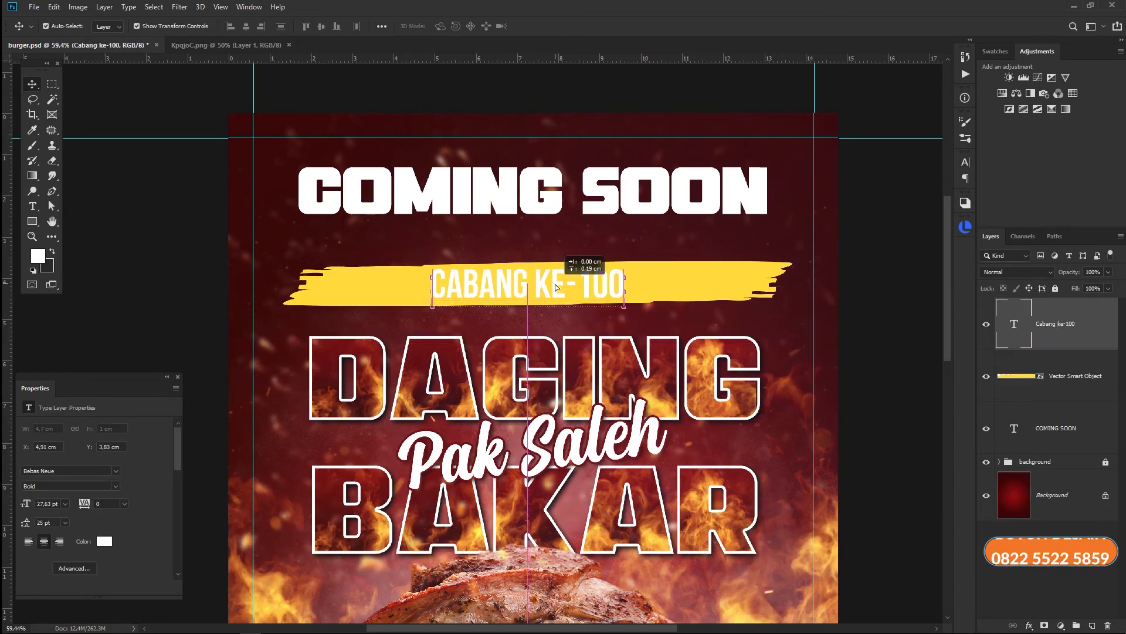
key(ctrl+a)
click(448, 26)
click(246, 116)
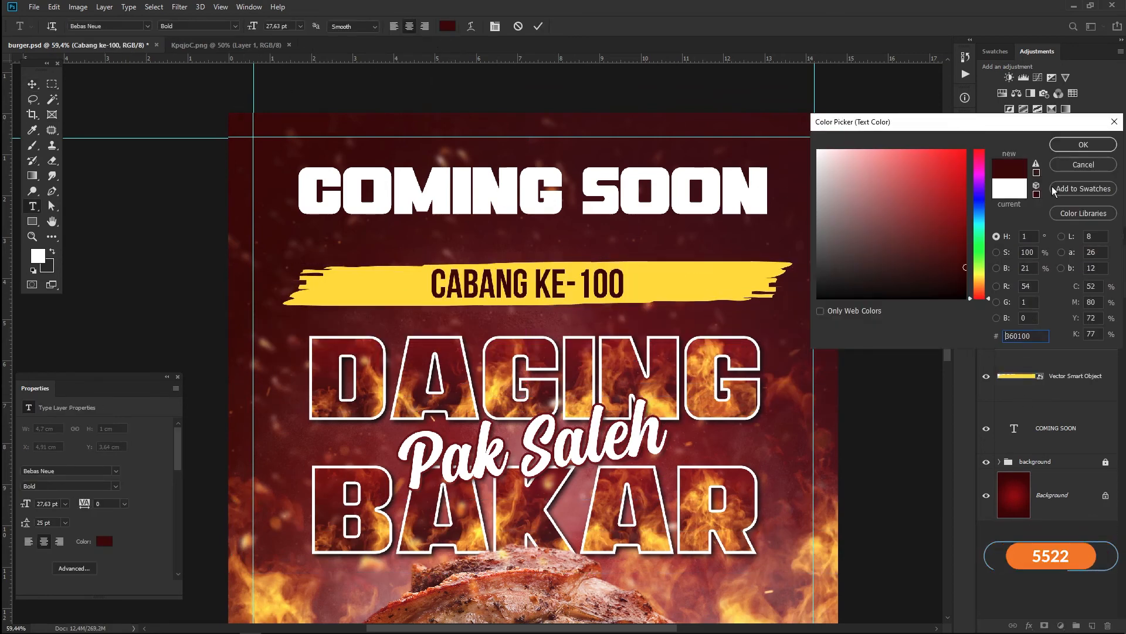
click(1083, 145)
click(32, 91)
click(726, 397)
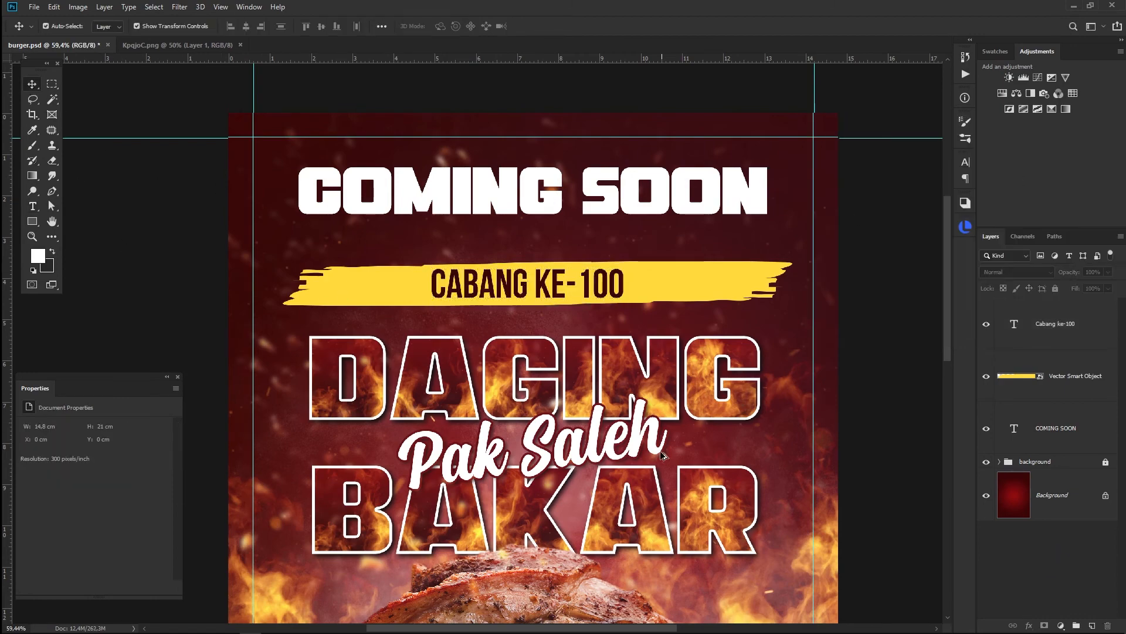
Step: Start a centred text line on the dark wood below the plate in Montserrat Medium at 9 pt
scroll(663, 453, down, 5)
scroll(479, 586, up, 5)
scroll(571, 452, down, 3)
scroll(571, 452, left, 2)
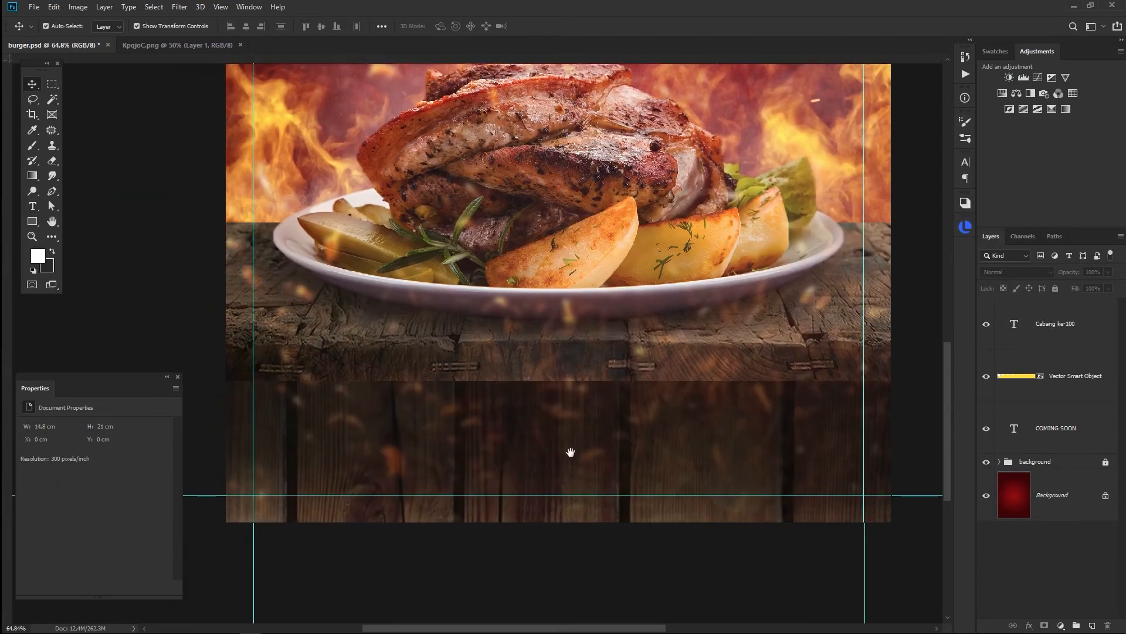
click(36, 206)
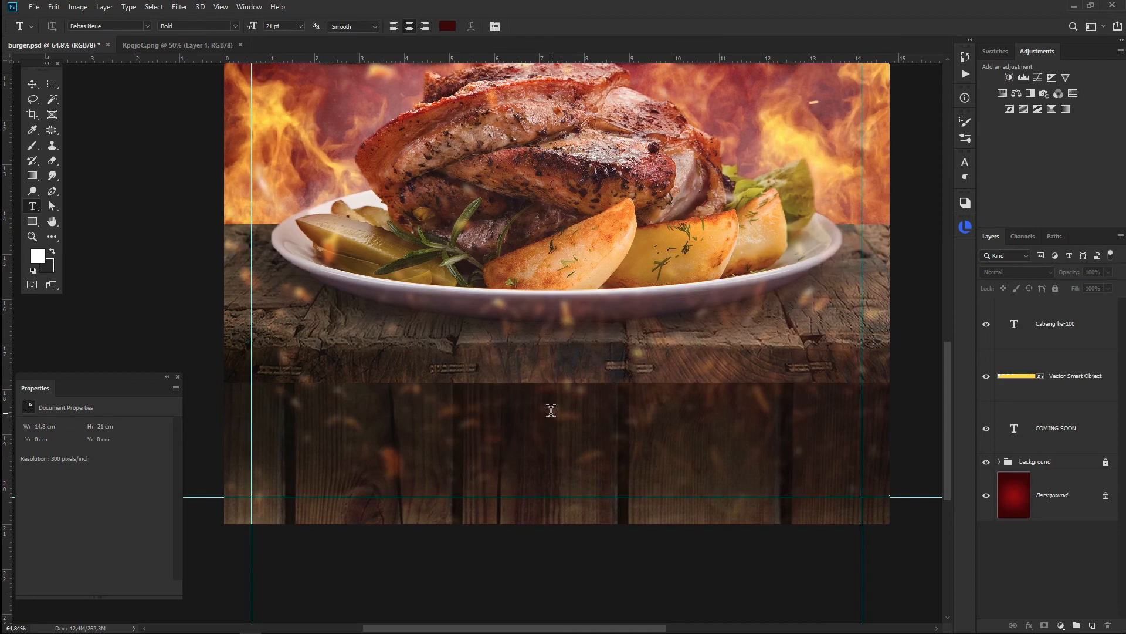
click(551, 410)
click(147, 26)
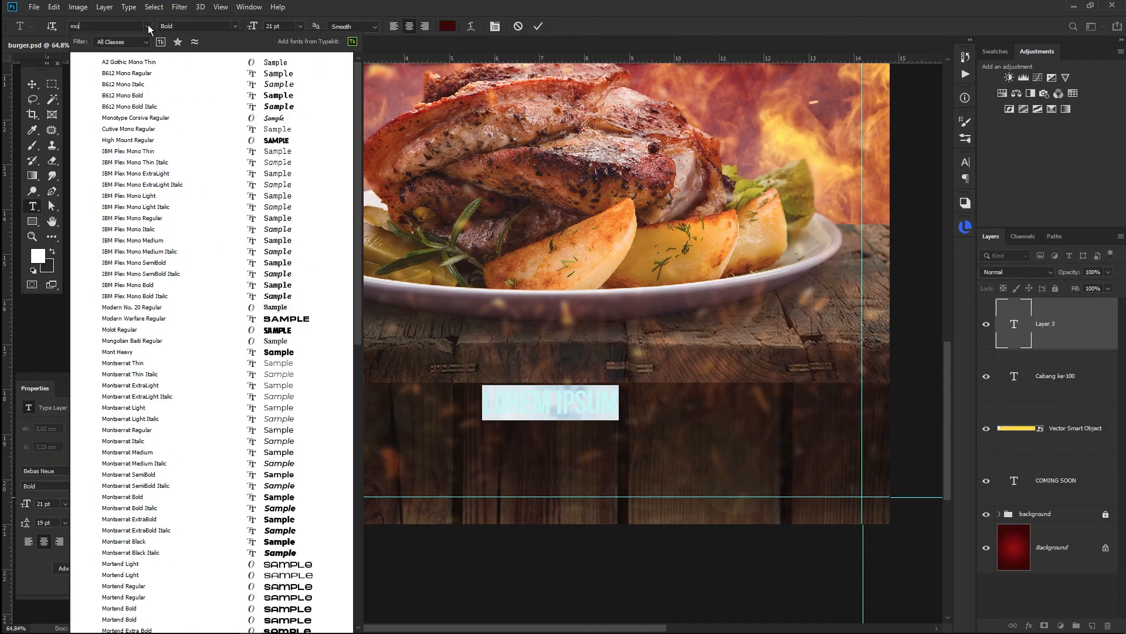
text(mont)
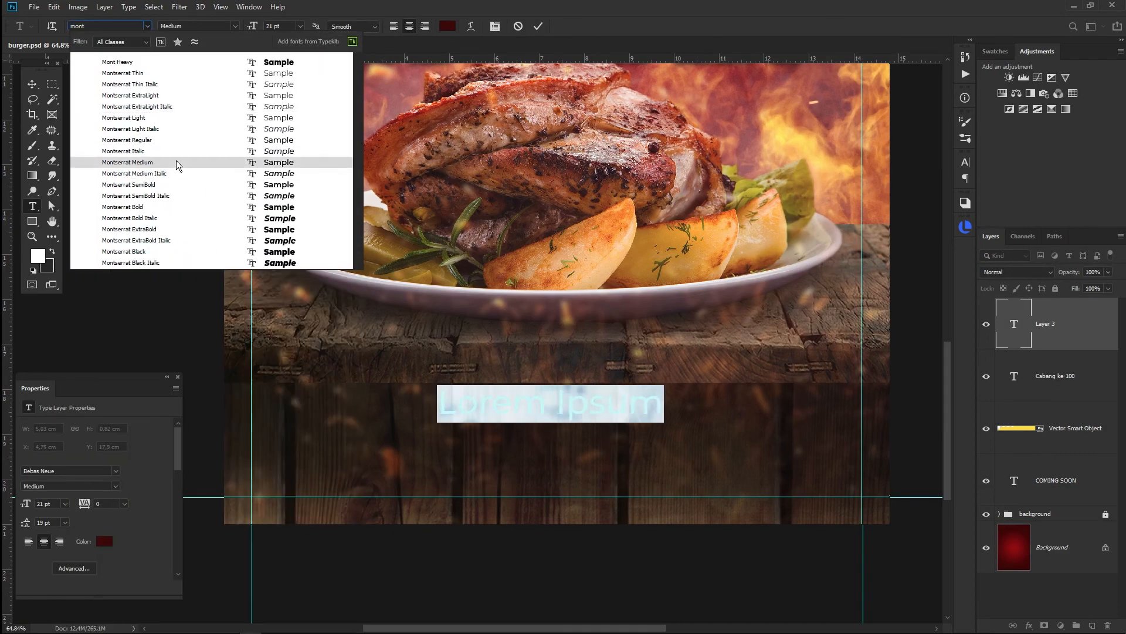
click(175, 162)
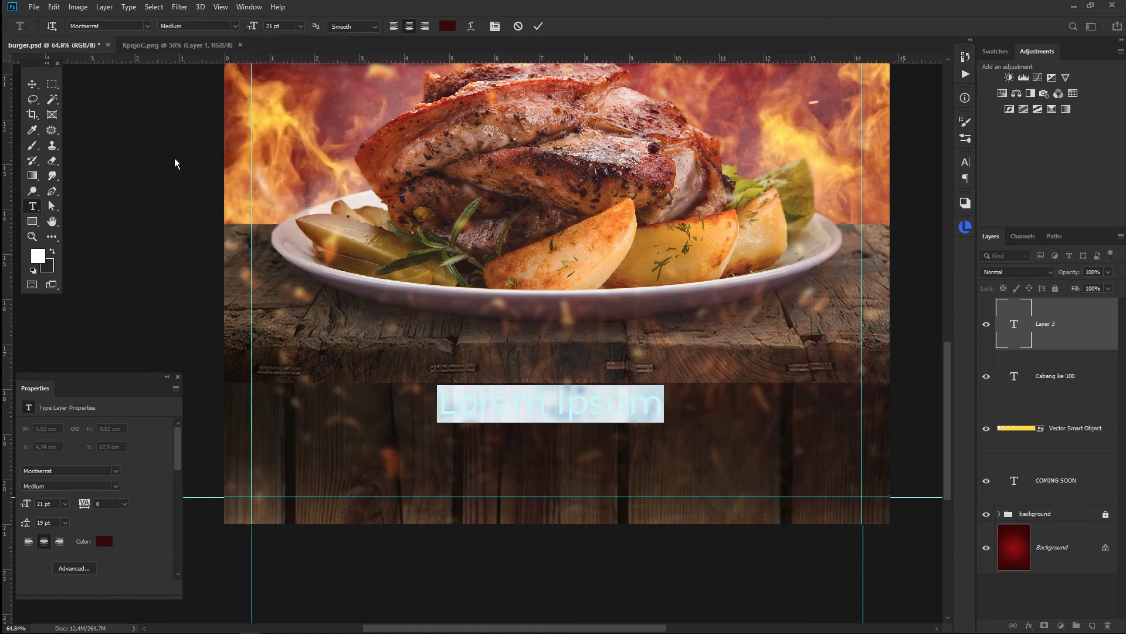
drag(254, 32, 244, 35)
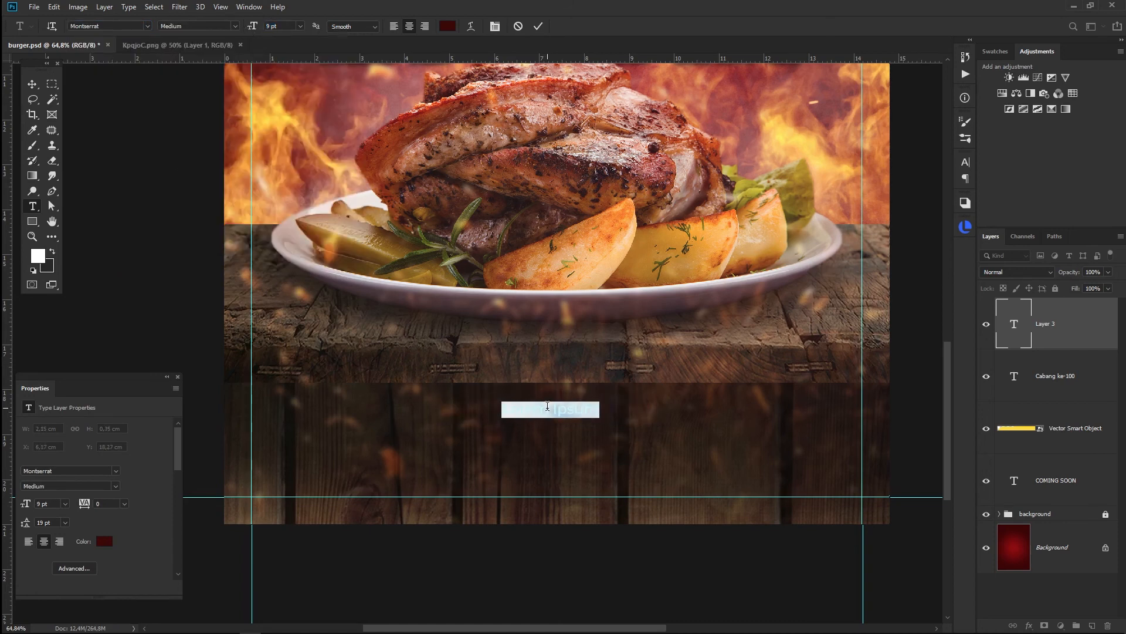
Step: Enter the street name of the branch address and set the text colour to white ffffff
key(BackSpace)
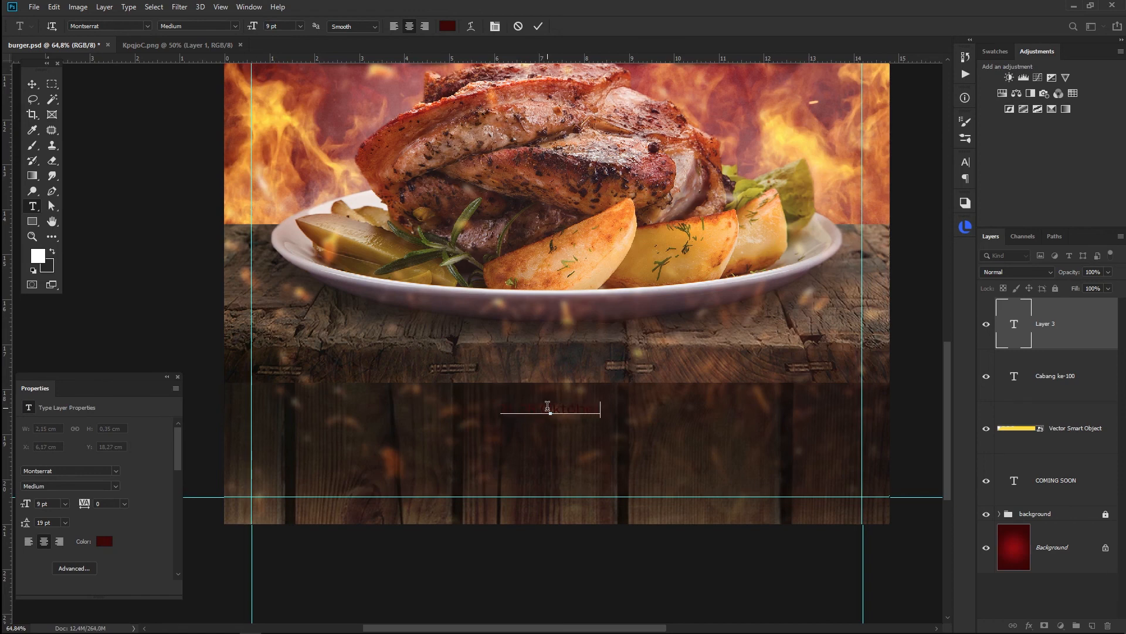
key(ctrl+a)
click(449, 27)
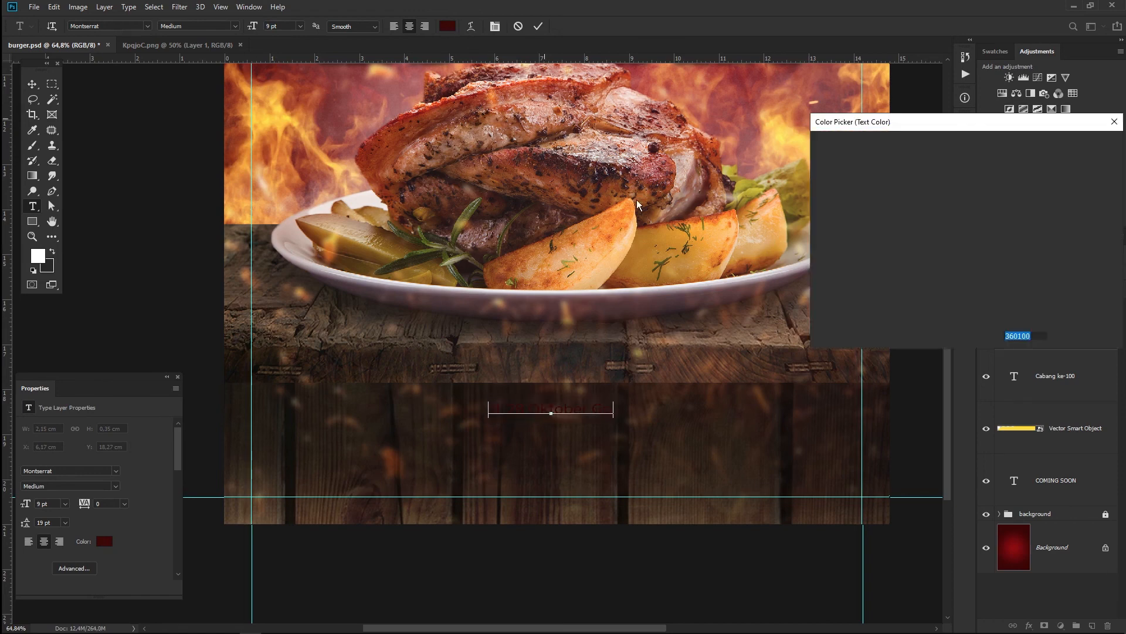
text(ffffff)
click(1080, 145)
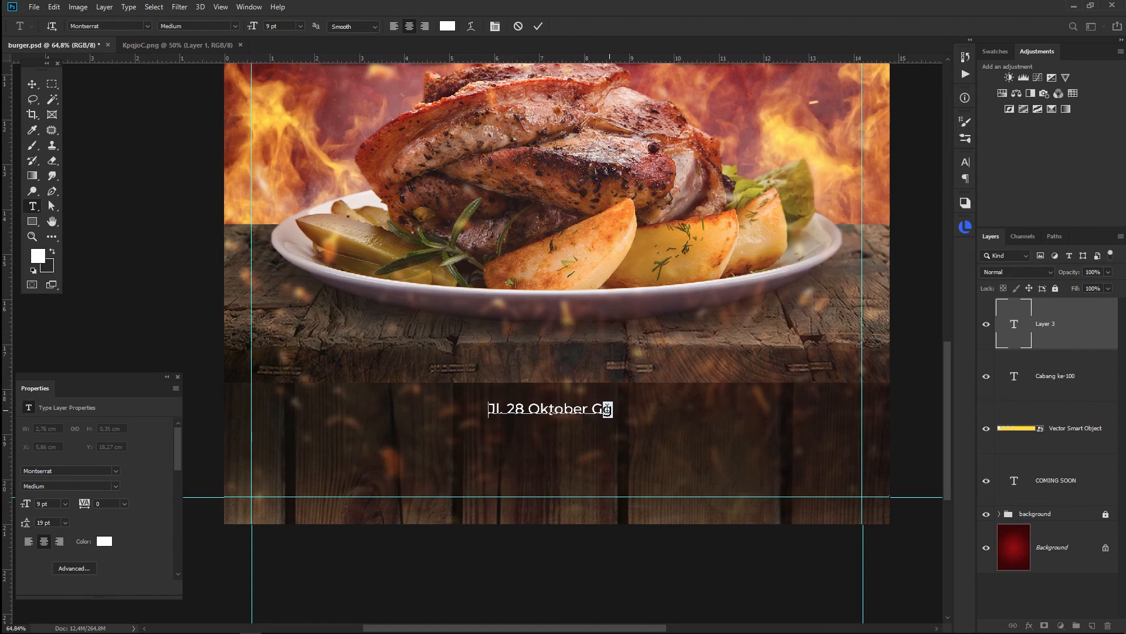
Step: Complete the branch address with its street number and a second line giving the landmark and city in parentheses
text(No. 1)
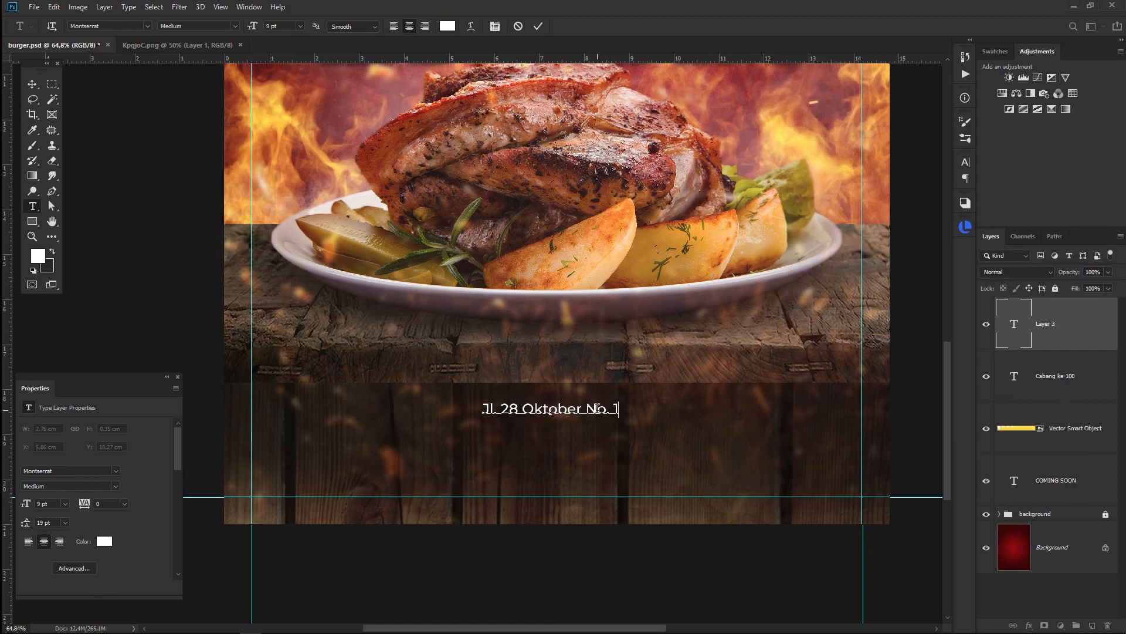
text(28)
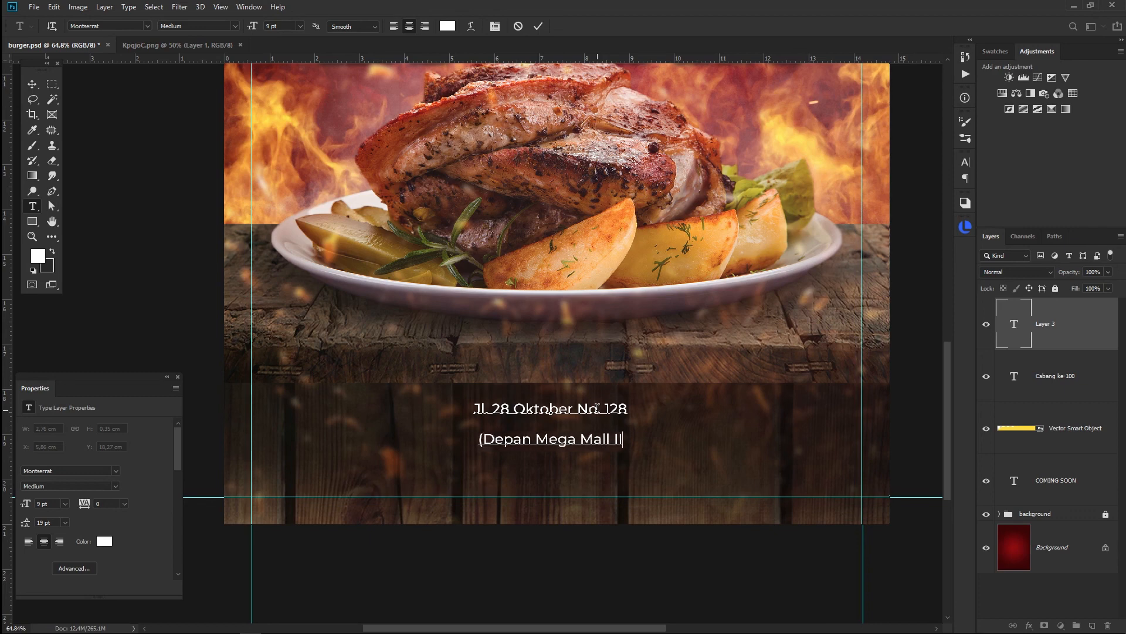
text(otianak)
key(BackSpace)
key(BackSpace)
key(BackSpace)
key(BackSpace)
key(BackSpace)
key(BackSpace)
text(ntianak))
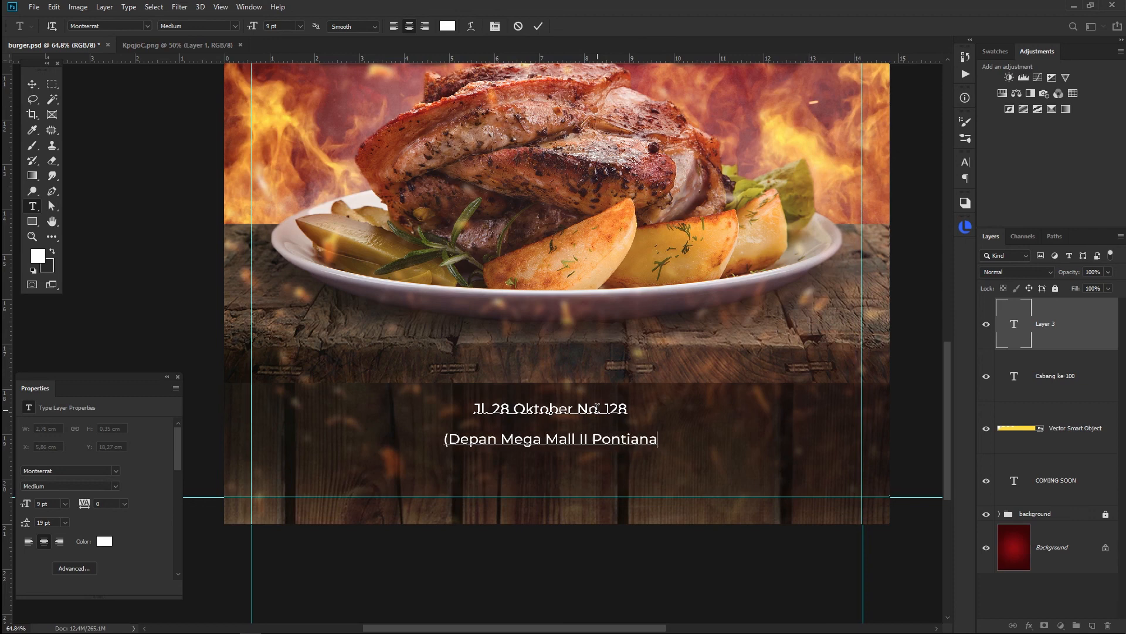
Step: Tighten the line spacing of the whole address text to 11 pt
key(ctrl+a)
key(alt+Up)
key(alt+Up)
key(alt+Up)
key(alt+Up)
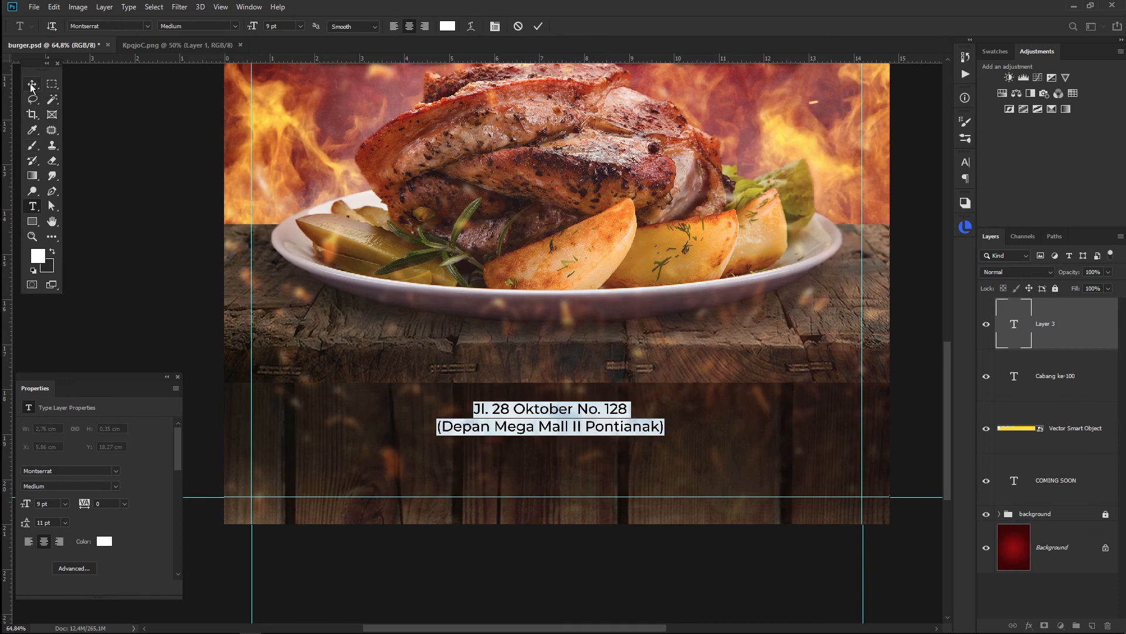
Step: Scale the two-line address text up to a font size of about 11 pt
click(31, 87)
key(ctrl+t)
drag(672, 440, 692, 446)
key(Return)
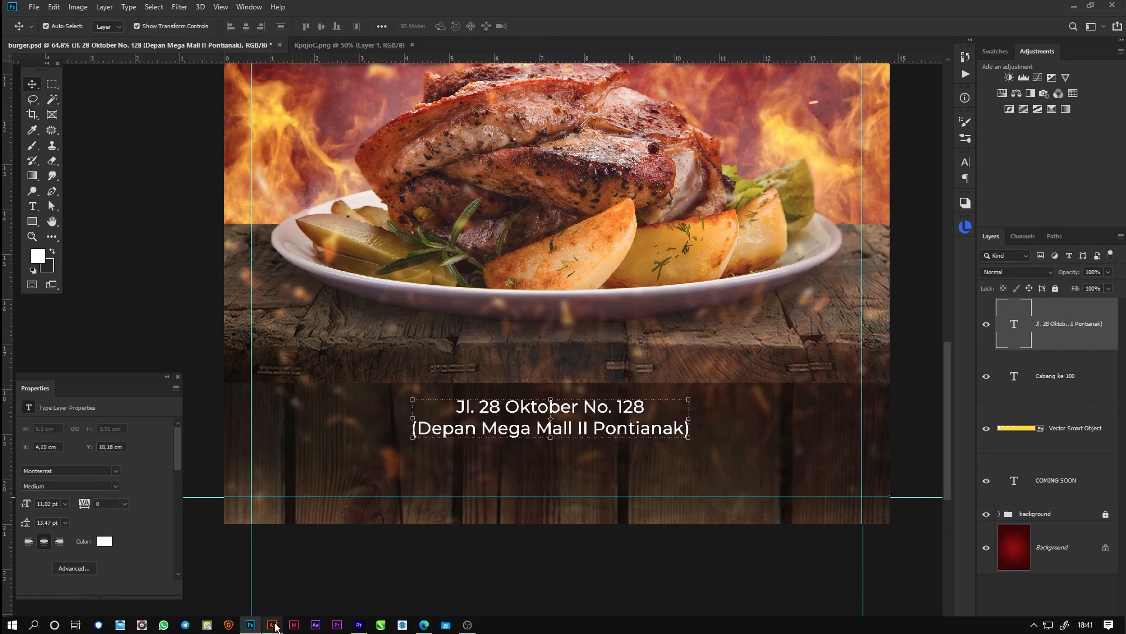
Step: Switch to Illustrator and copy the white Instagram icon from instagram 2016 new.ai
click(272, 625)
click(245, 26)
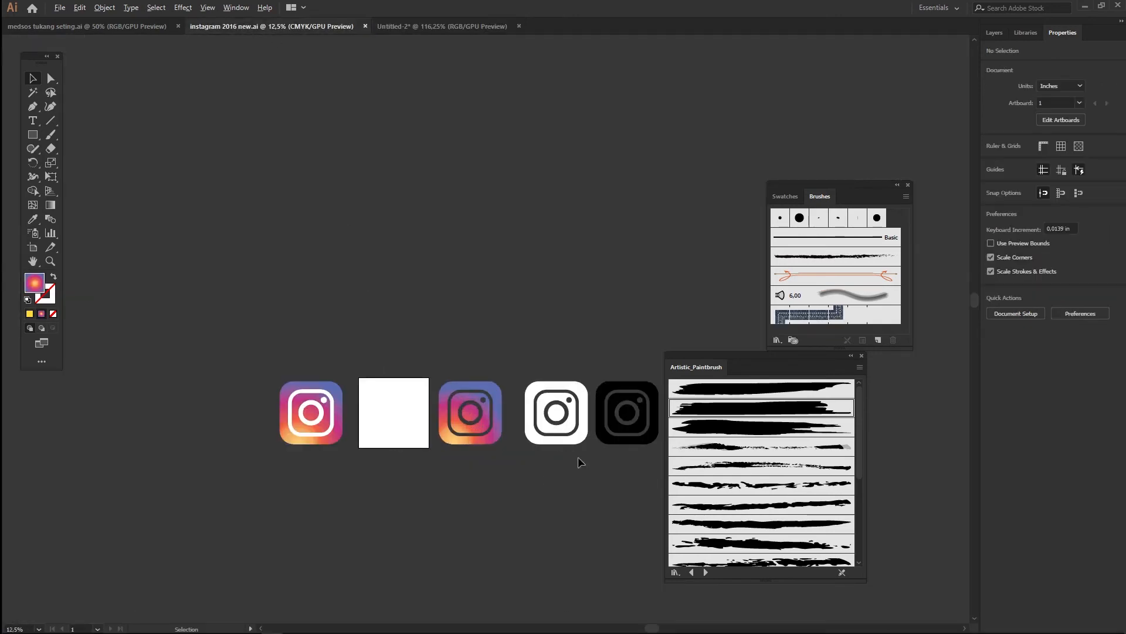
drag(352, 471, 350, 466)
drag(516, 375, 591, 470)
Step: Paste the Instagram icon into the Photoshop poster as a smart object, shrunk to about 2.1% and placed below the address's start
click(252, 626)
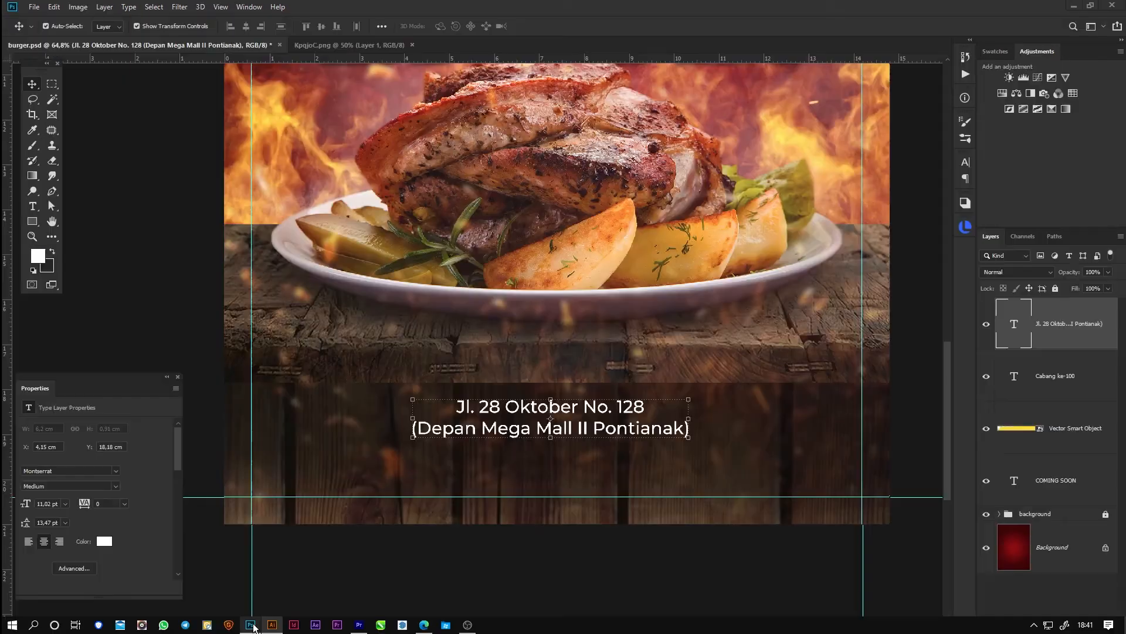
click(567, 480)
key(ctrl+v)
click(805, 170)
drag(890, 386, 667, 165)
drag(628, 132, 544, 438)
drag(587, 248, 364, 433)
scroll(417, 493, up, 3)
scroll(410, 458, down, 1)
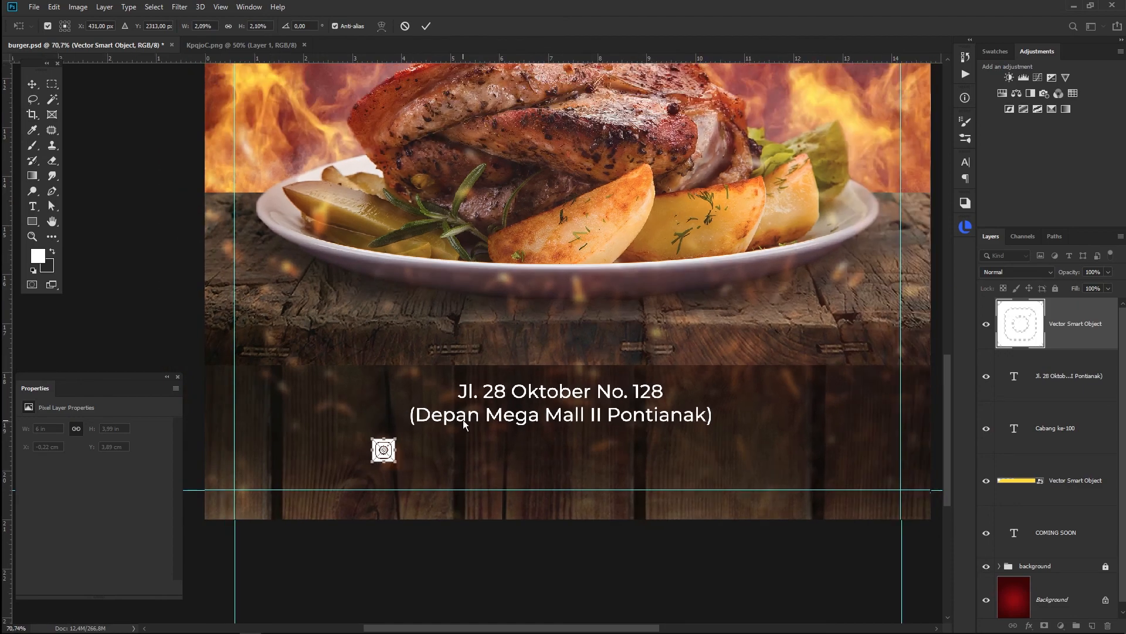
key(Return)
Step: Duplicate the address text, replace the copy's wording with "dagingbakarsaleh", and place it directly beside the Instagram icon
drag(478, 419, 478, 471)
double_click(477, 468)
text(dagingbakarsaleh)
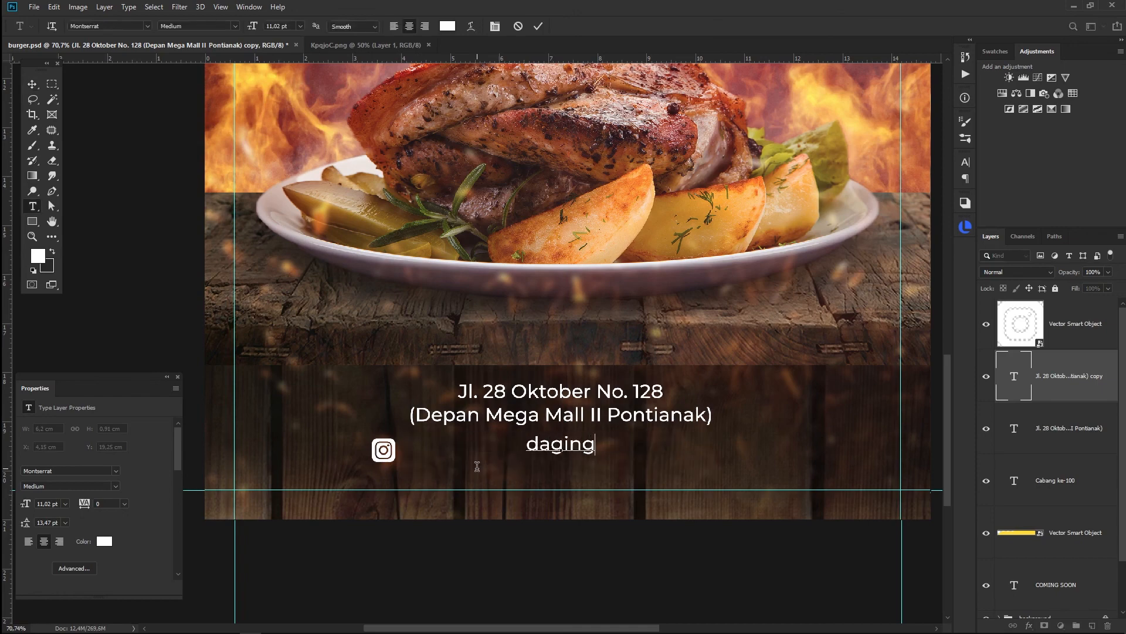
key(ctrl+Return)
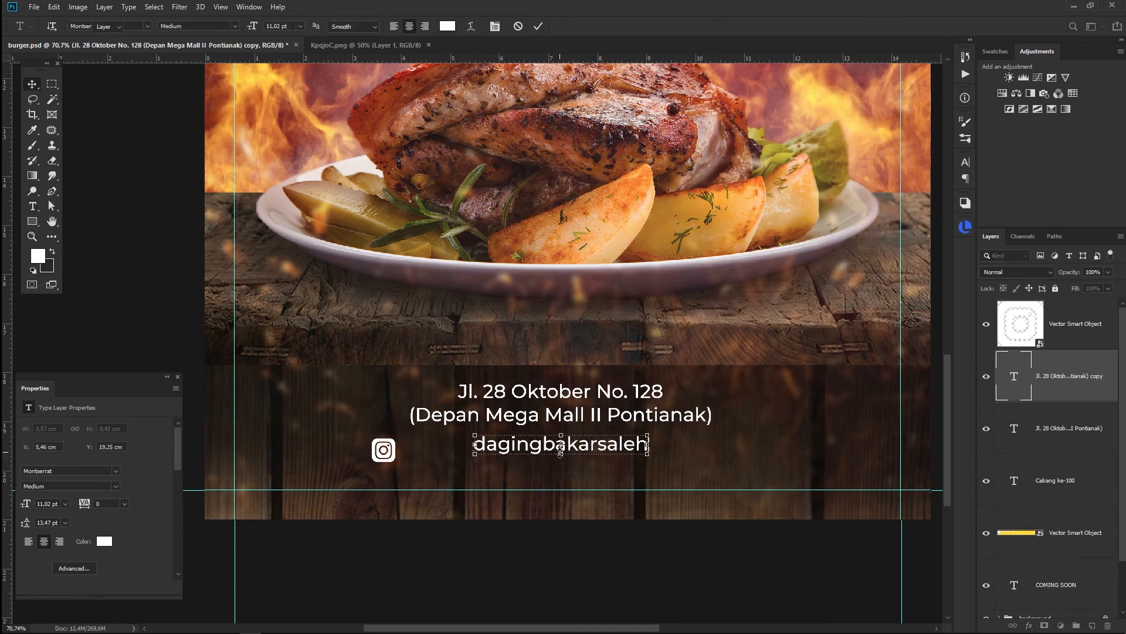
key(v)
drag(539, 447, 470, 453)
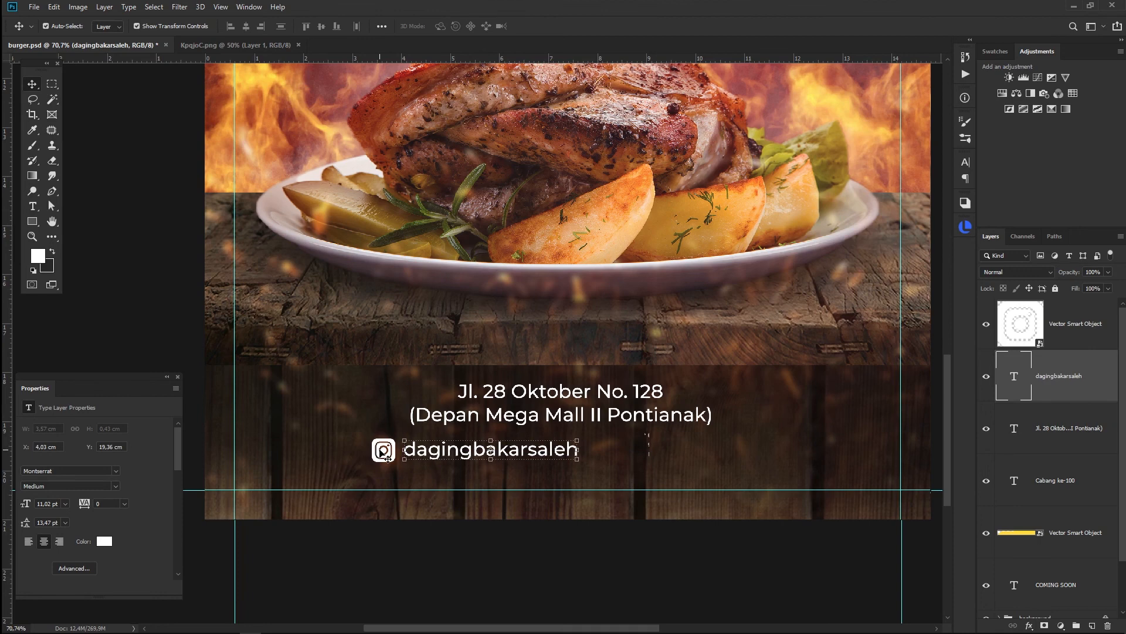
Step: Scale the Instagram icon and handle text together to about 74.72% and center them beneath the address
shift+click(384, 452)
drag(579, 438, 604, 455)
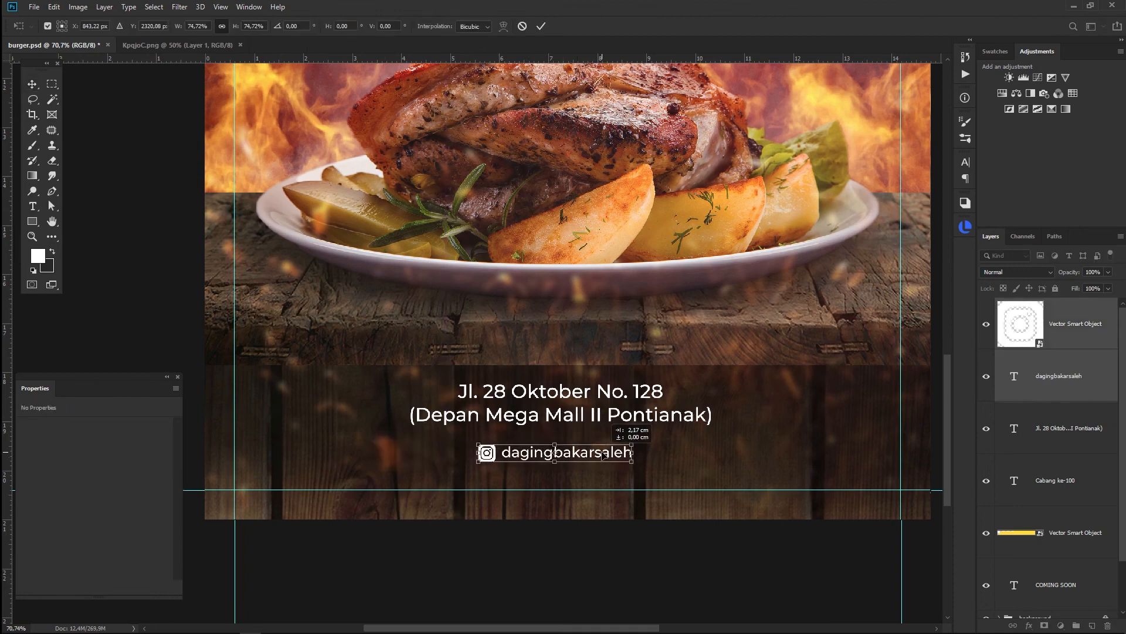
key(Return)
Step: Nudge the Instagram icon and handle text slightly upward, closer to the address
key(Up)
key(Up)
key(Up)
key(Up)
key(Up)
key(Up)
key(Up)
key(Up)
key(Up)
key(Up)
key(Up)
key(Up)
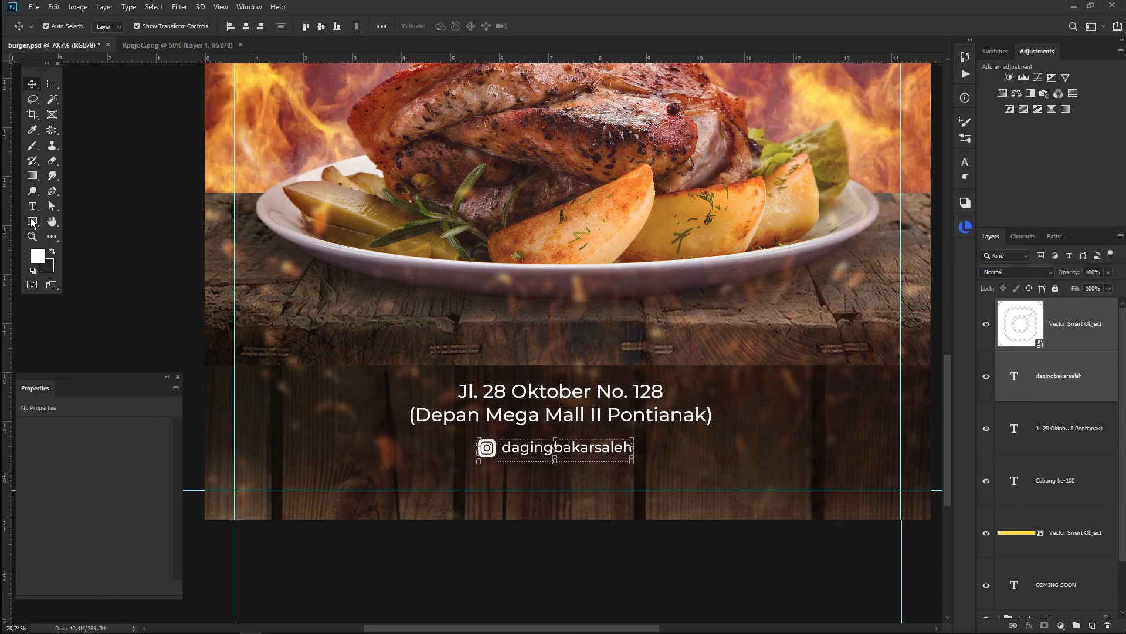
Step: Draw a thin white ellipse of about 1135 × 5 px as a divider line between the address and the Instagram handle
right_click(32, 222)
click(98, 251)
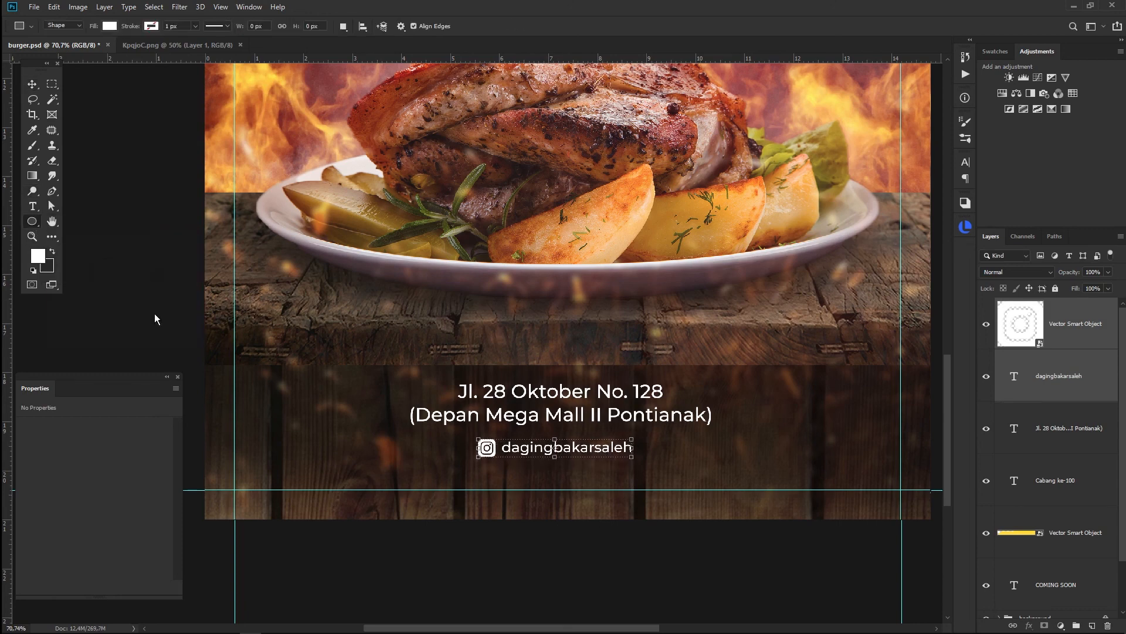
drag(328, 430, 799, 433)
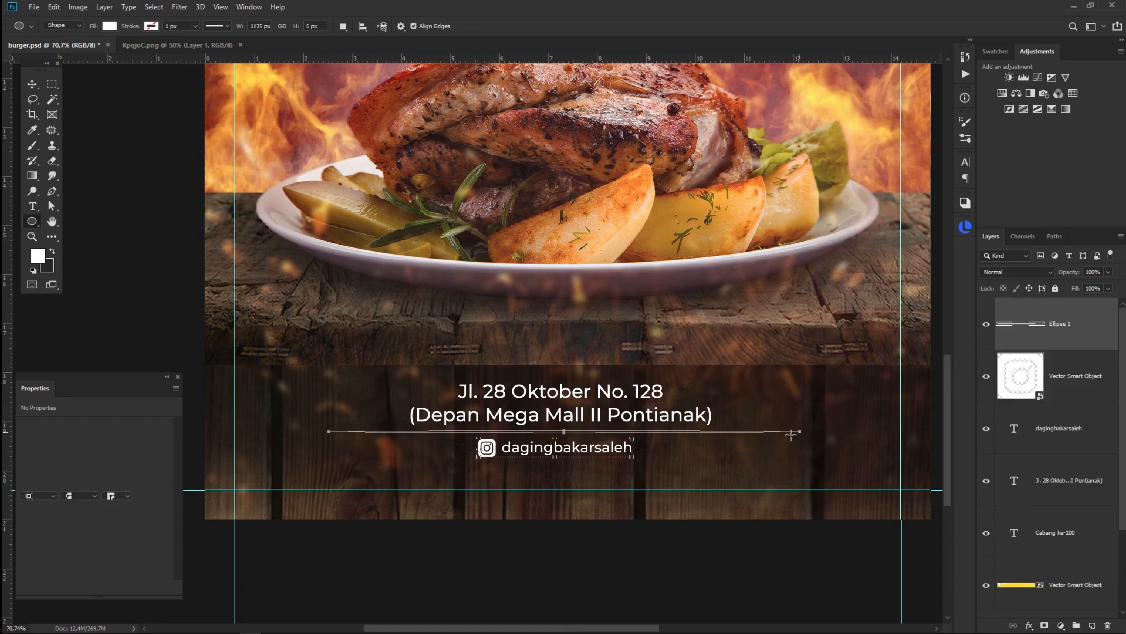
key(v)
click(599, 568)
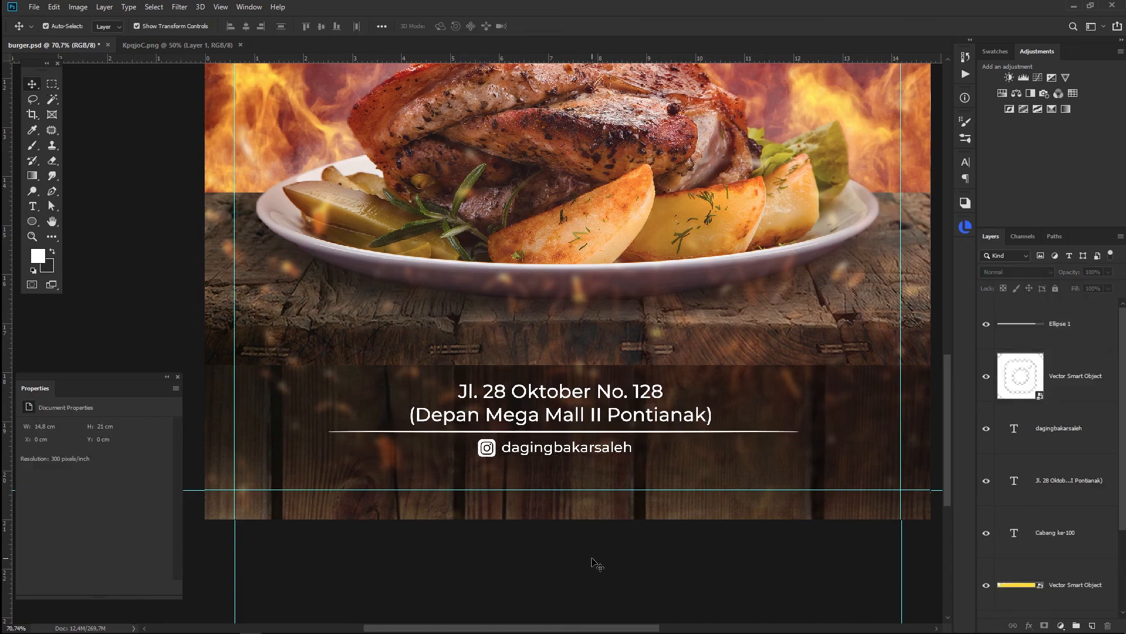
Step: Shift the COMING SOON heading slightly down toward the yellow banner and preview the whole poster without tool panels and guides
key(ctrl+0)
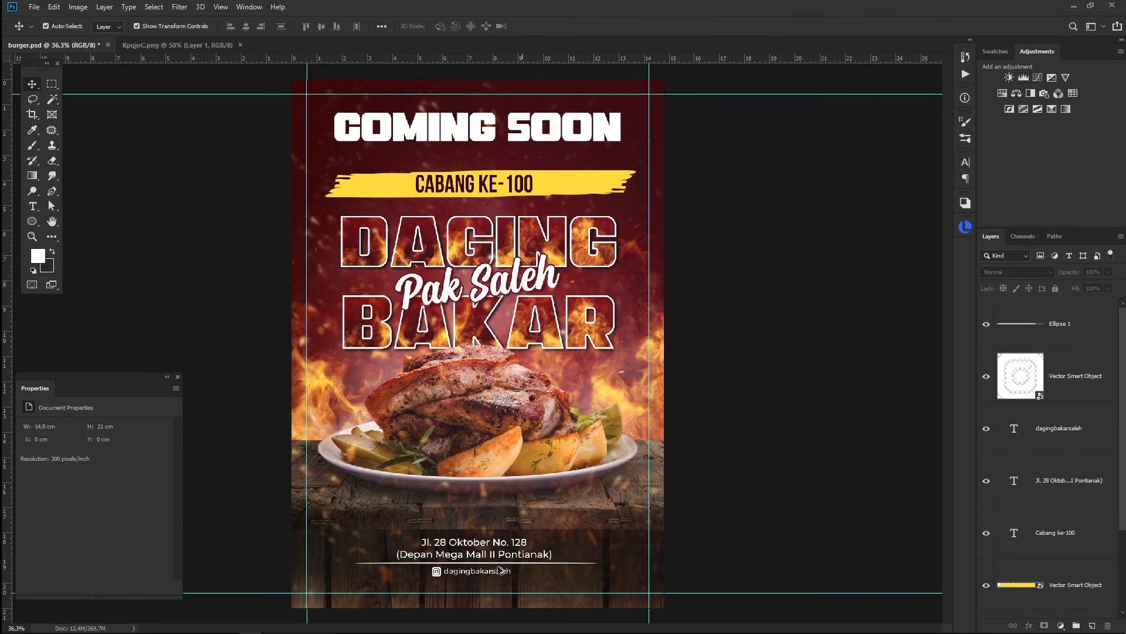
drag(492, 141, 494, 146)
click(728, 440)
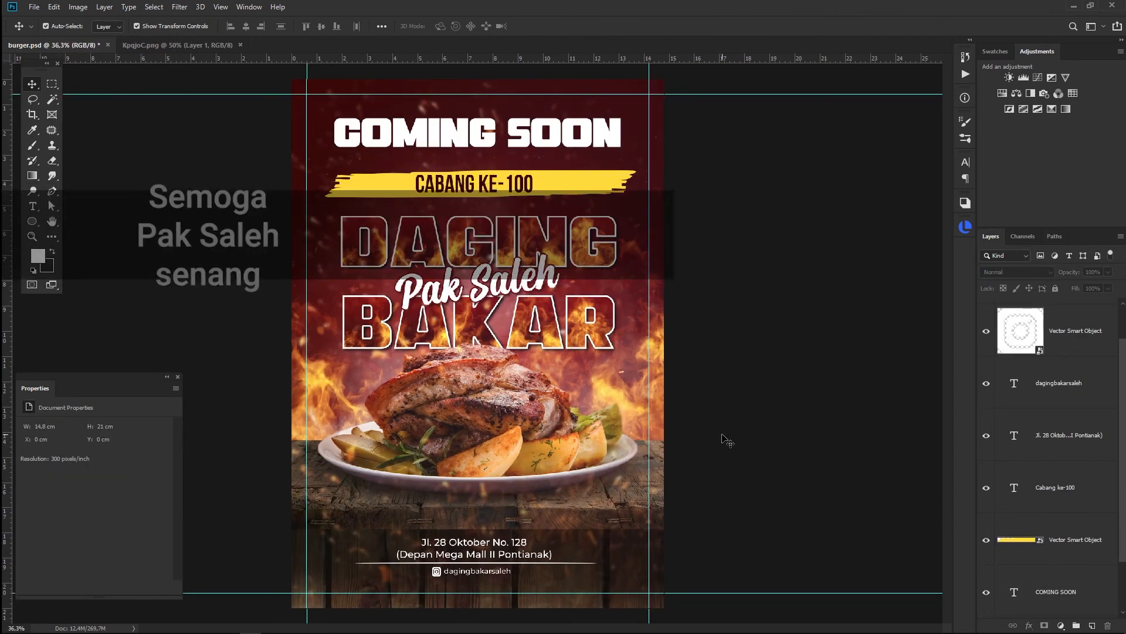
key(Tab)
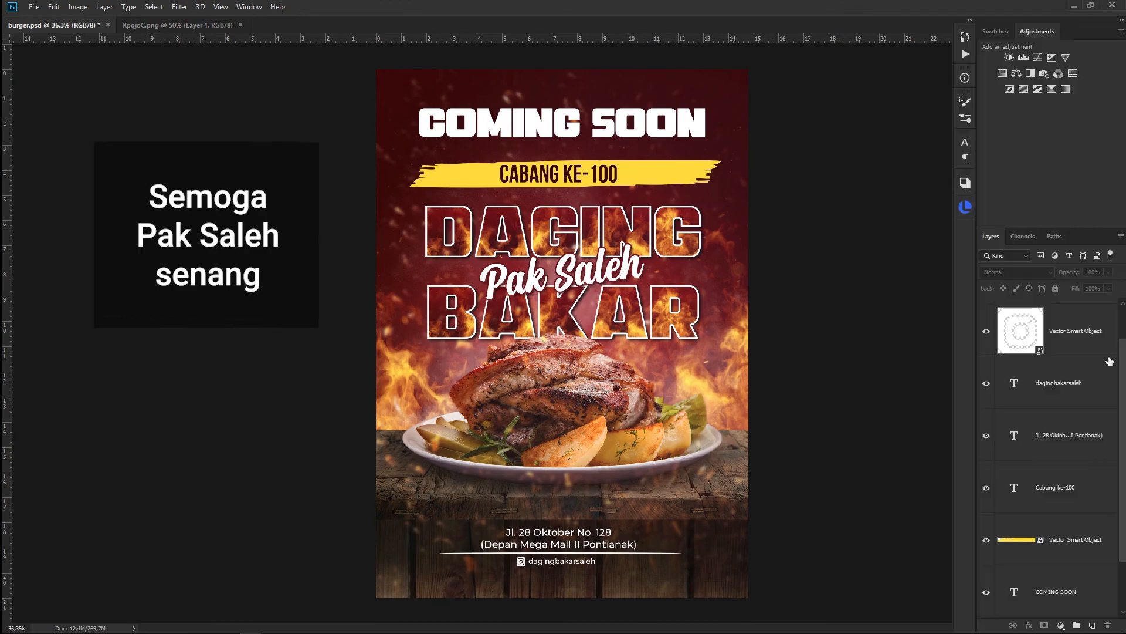